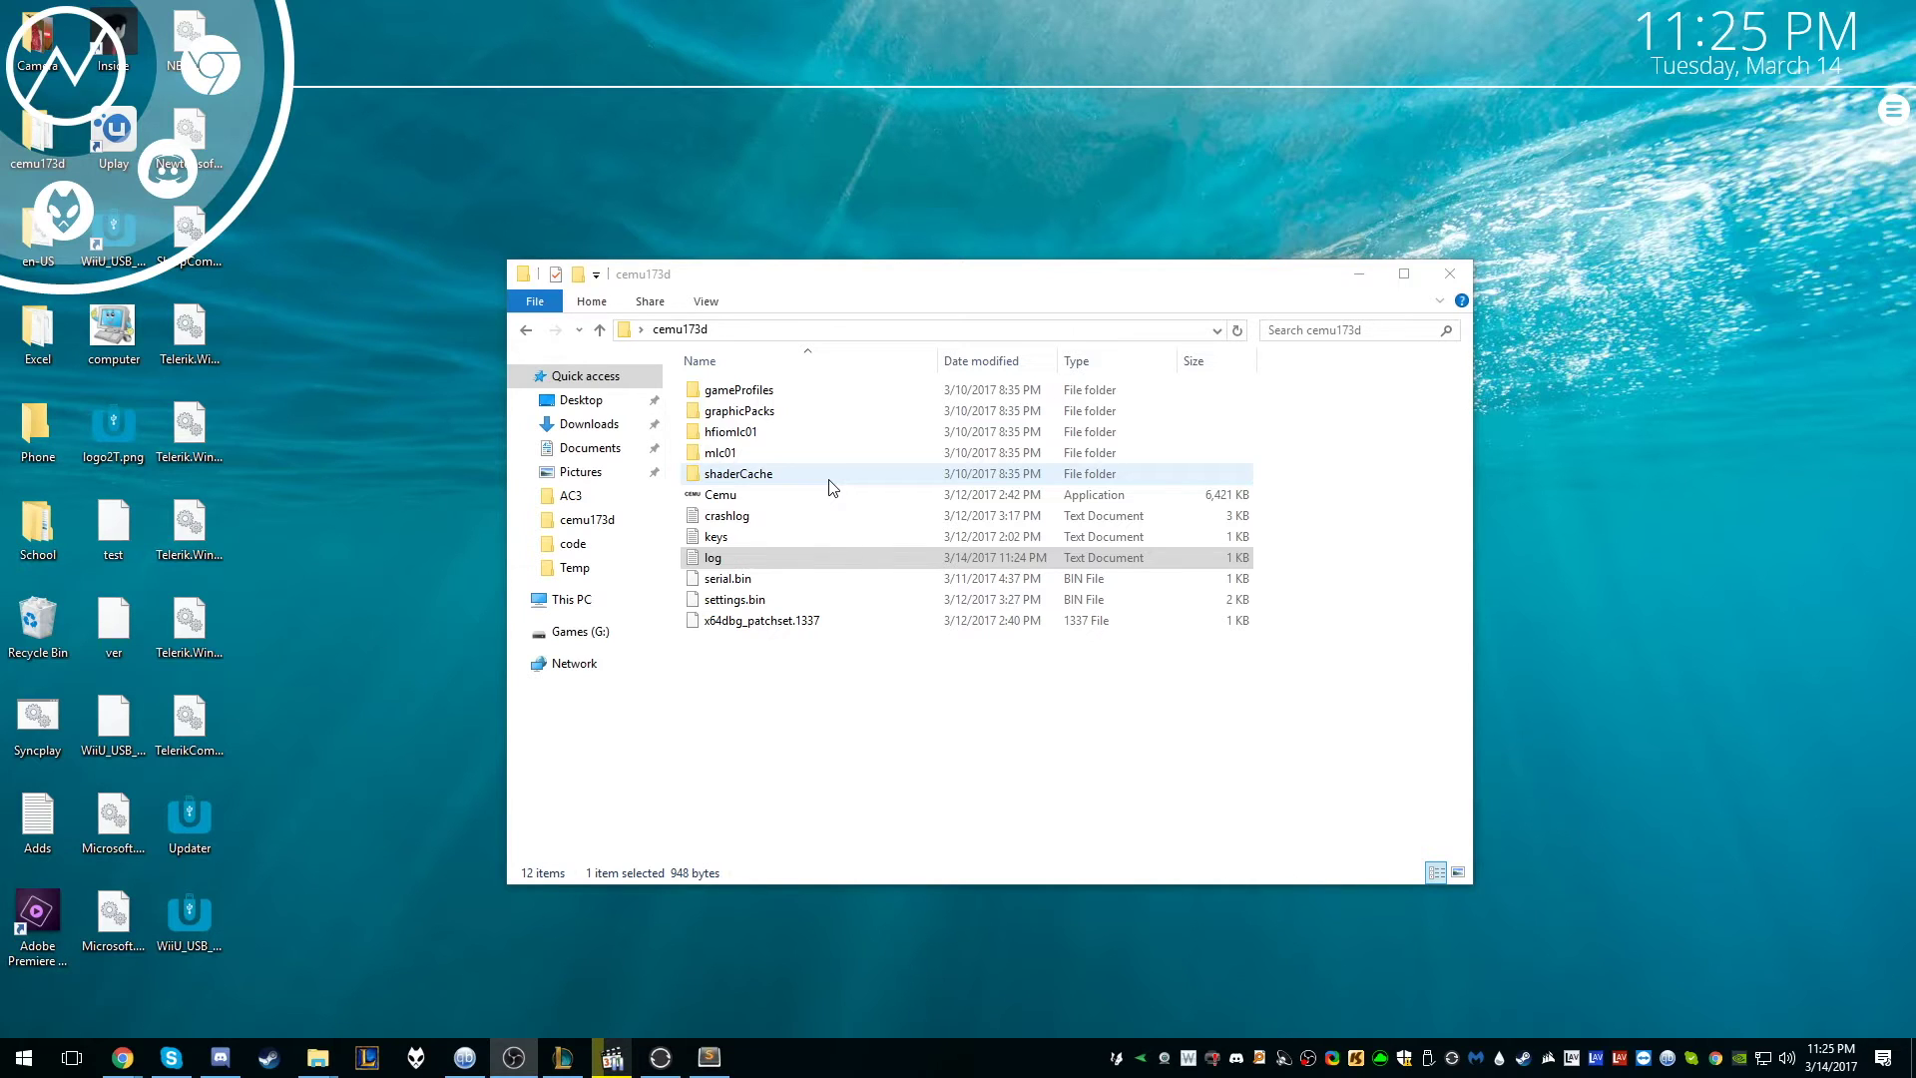
- Run Cemu.exe, load Zelda's U-King.rpx, then close the emulator once the game loads
{"action": "double_click", "coordinate": [813, 496]}
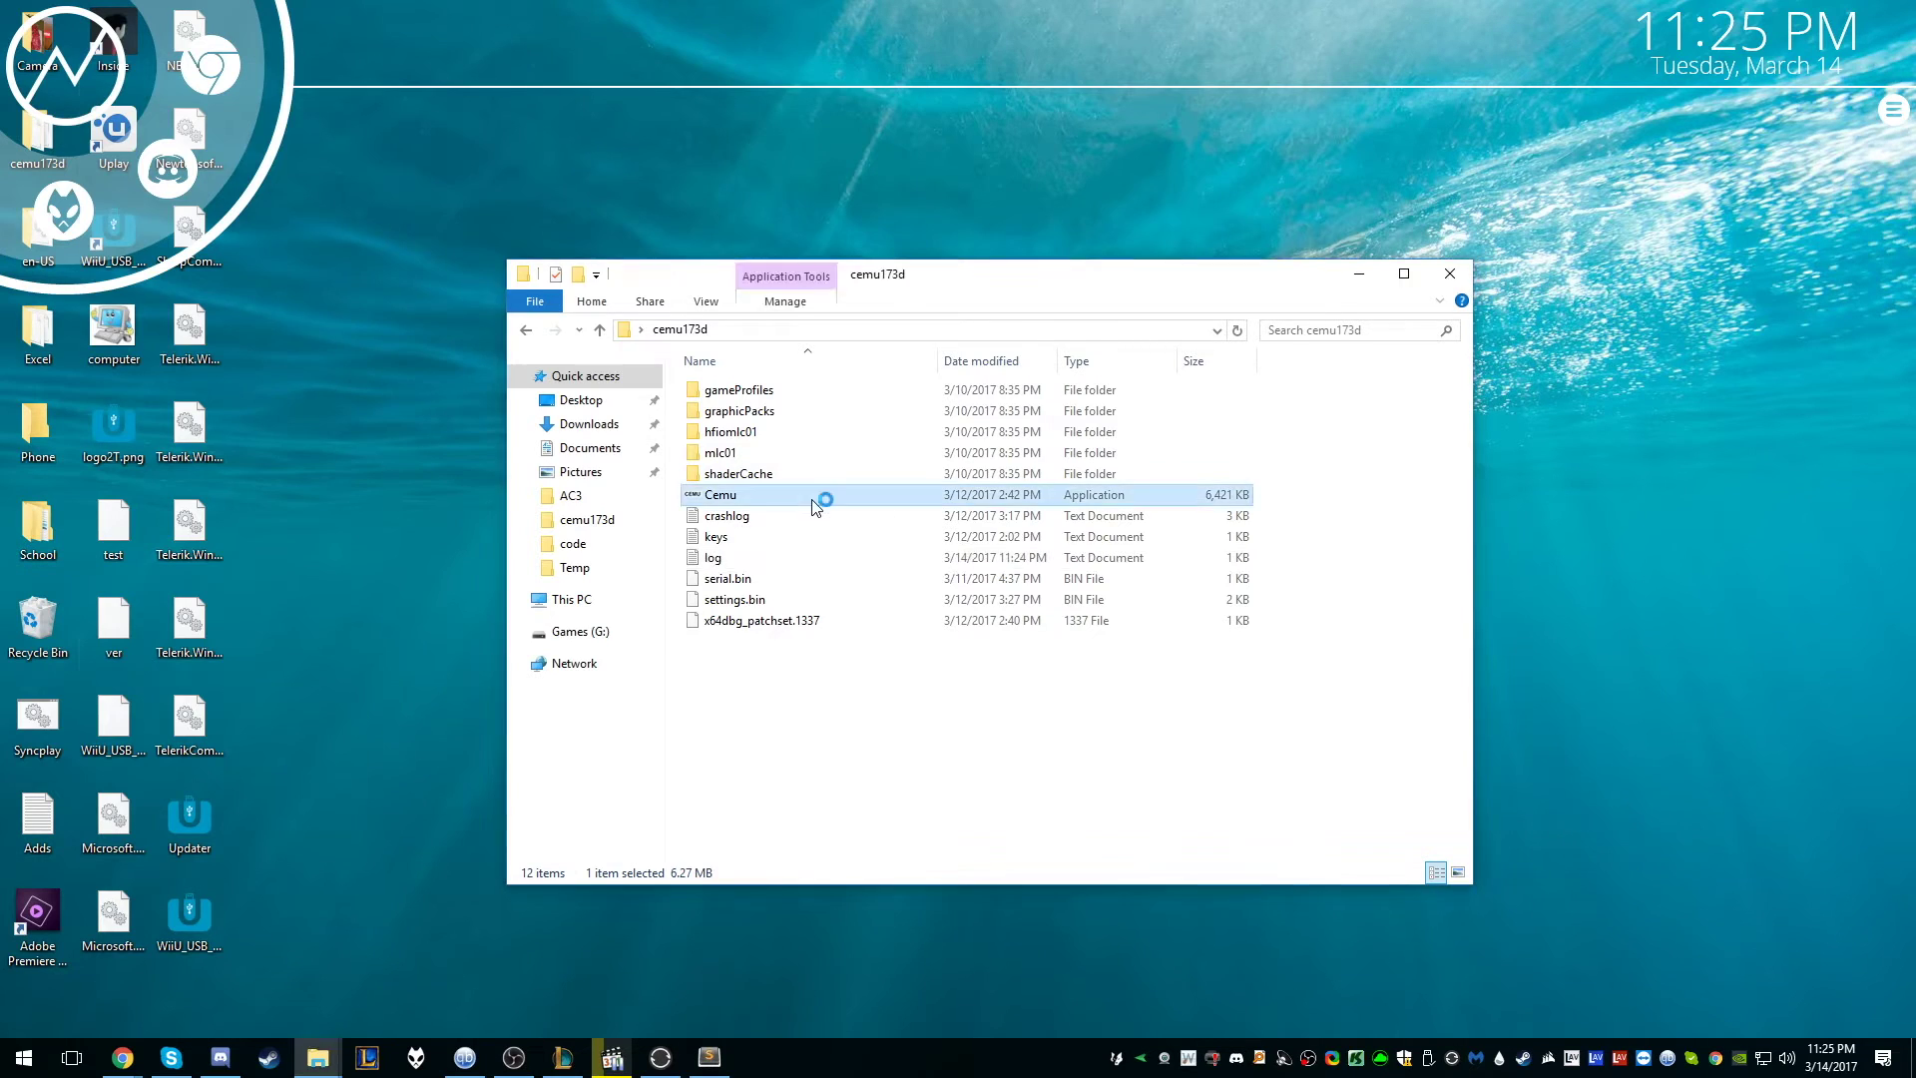
{"action": "left_click", "coordinate": [75, 92]}
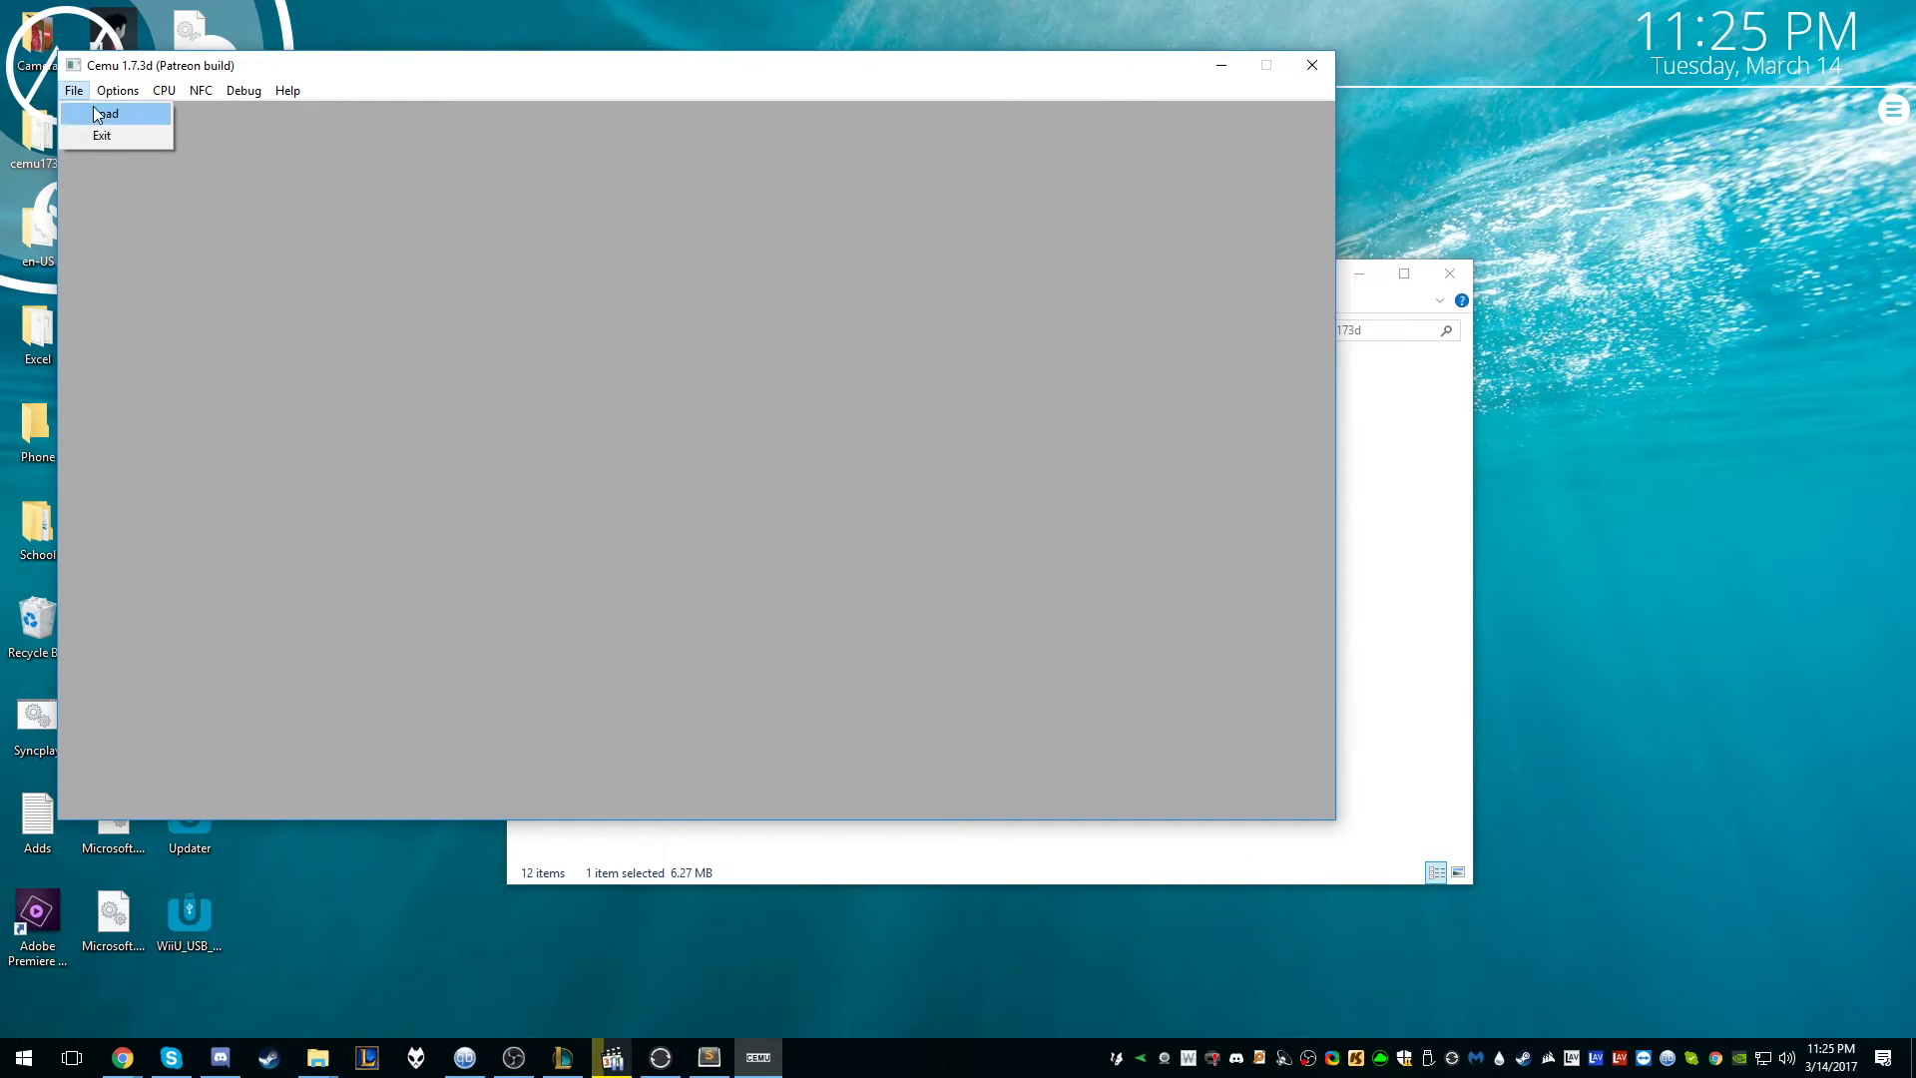
{"action": "left_click", "coordinate": [93, 107]}
{"action": "left_click", "coordinate": [546, 240]}
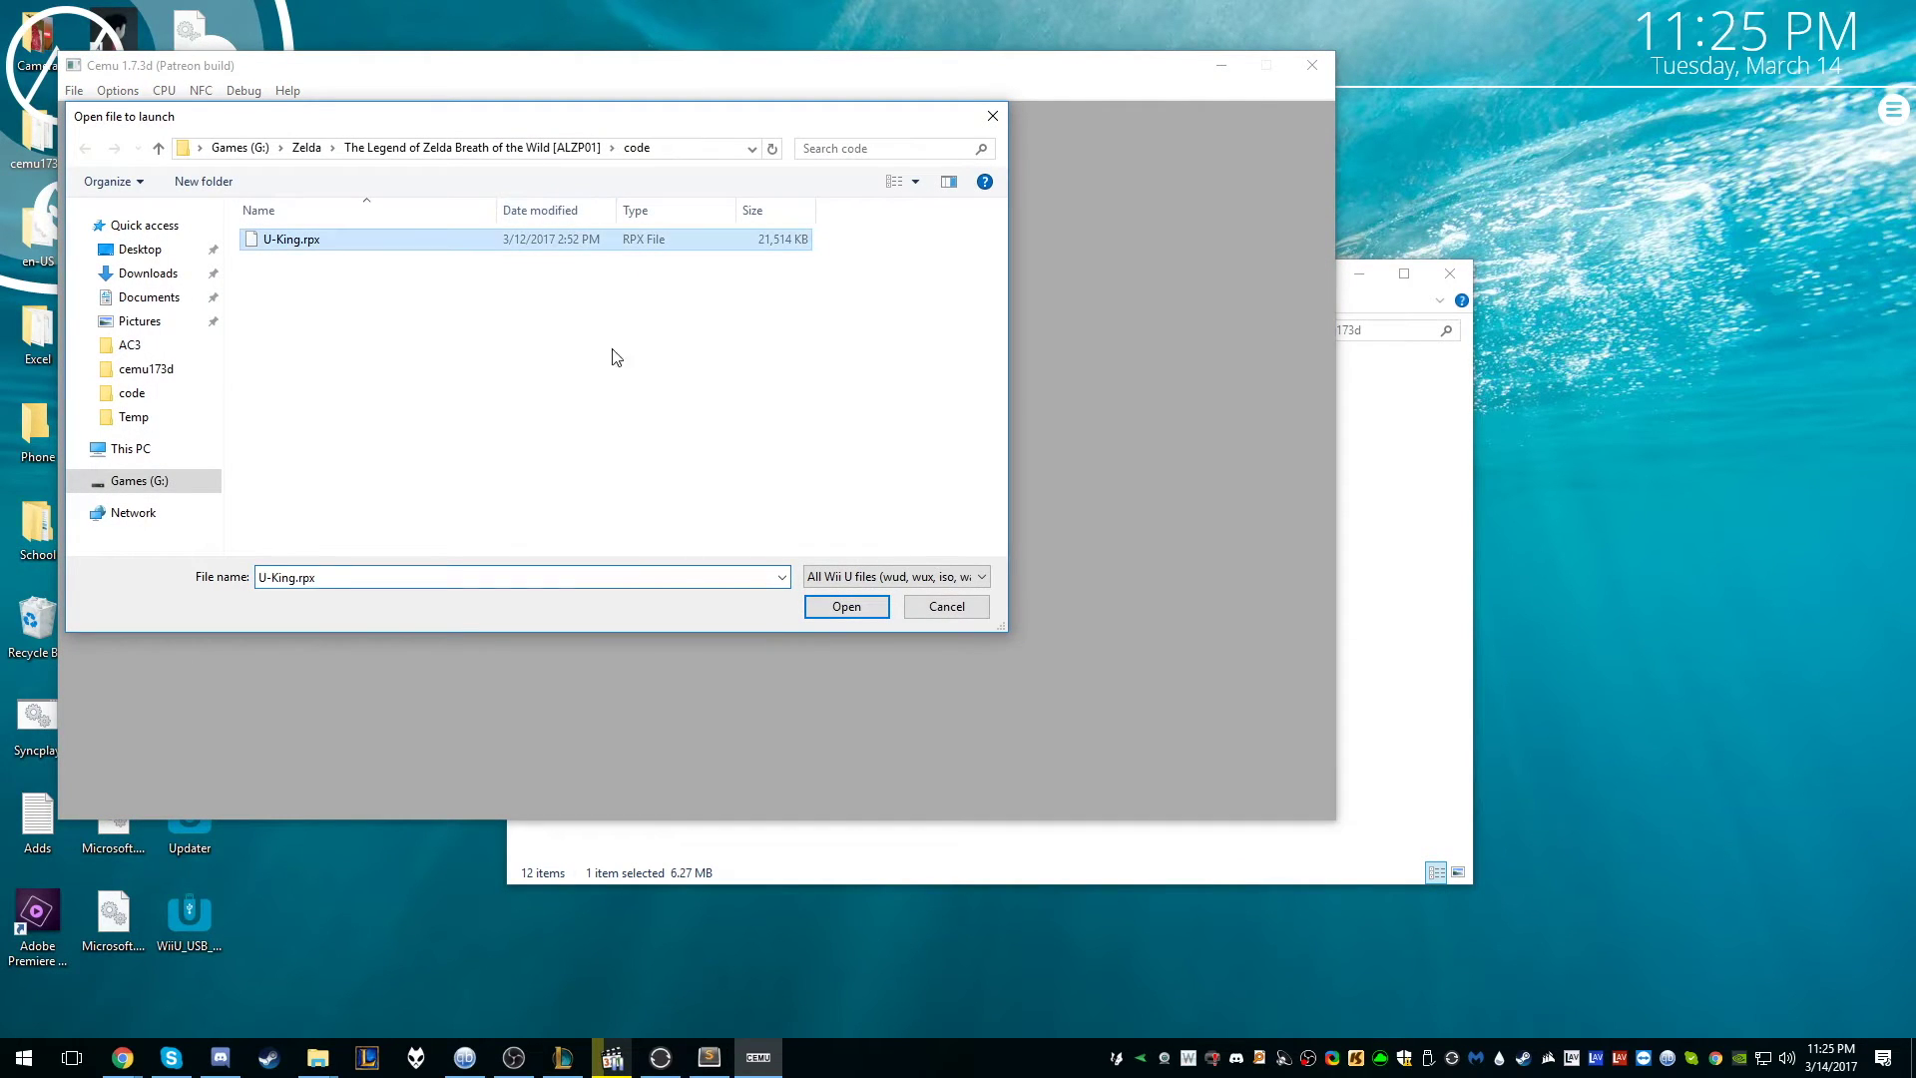
{"action": "left_click", "coordinate": [844, 605]}
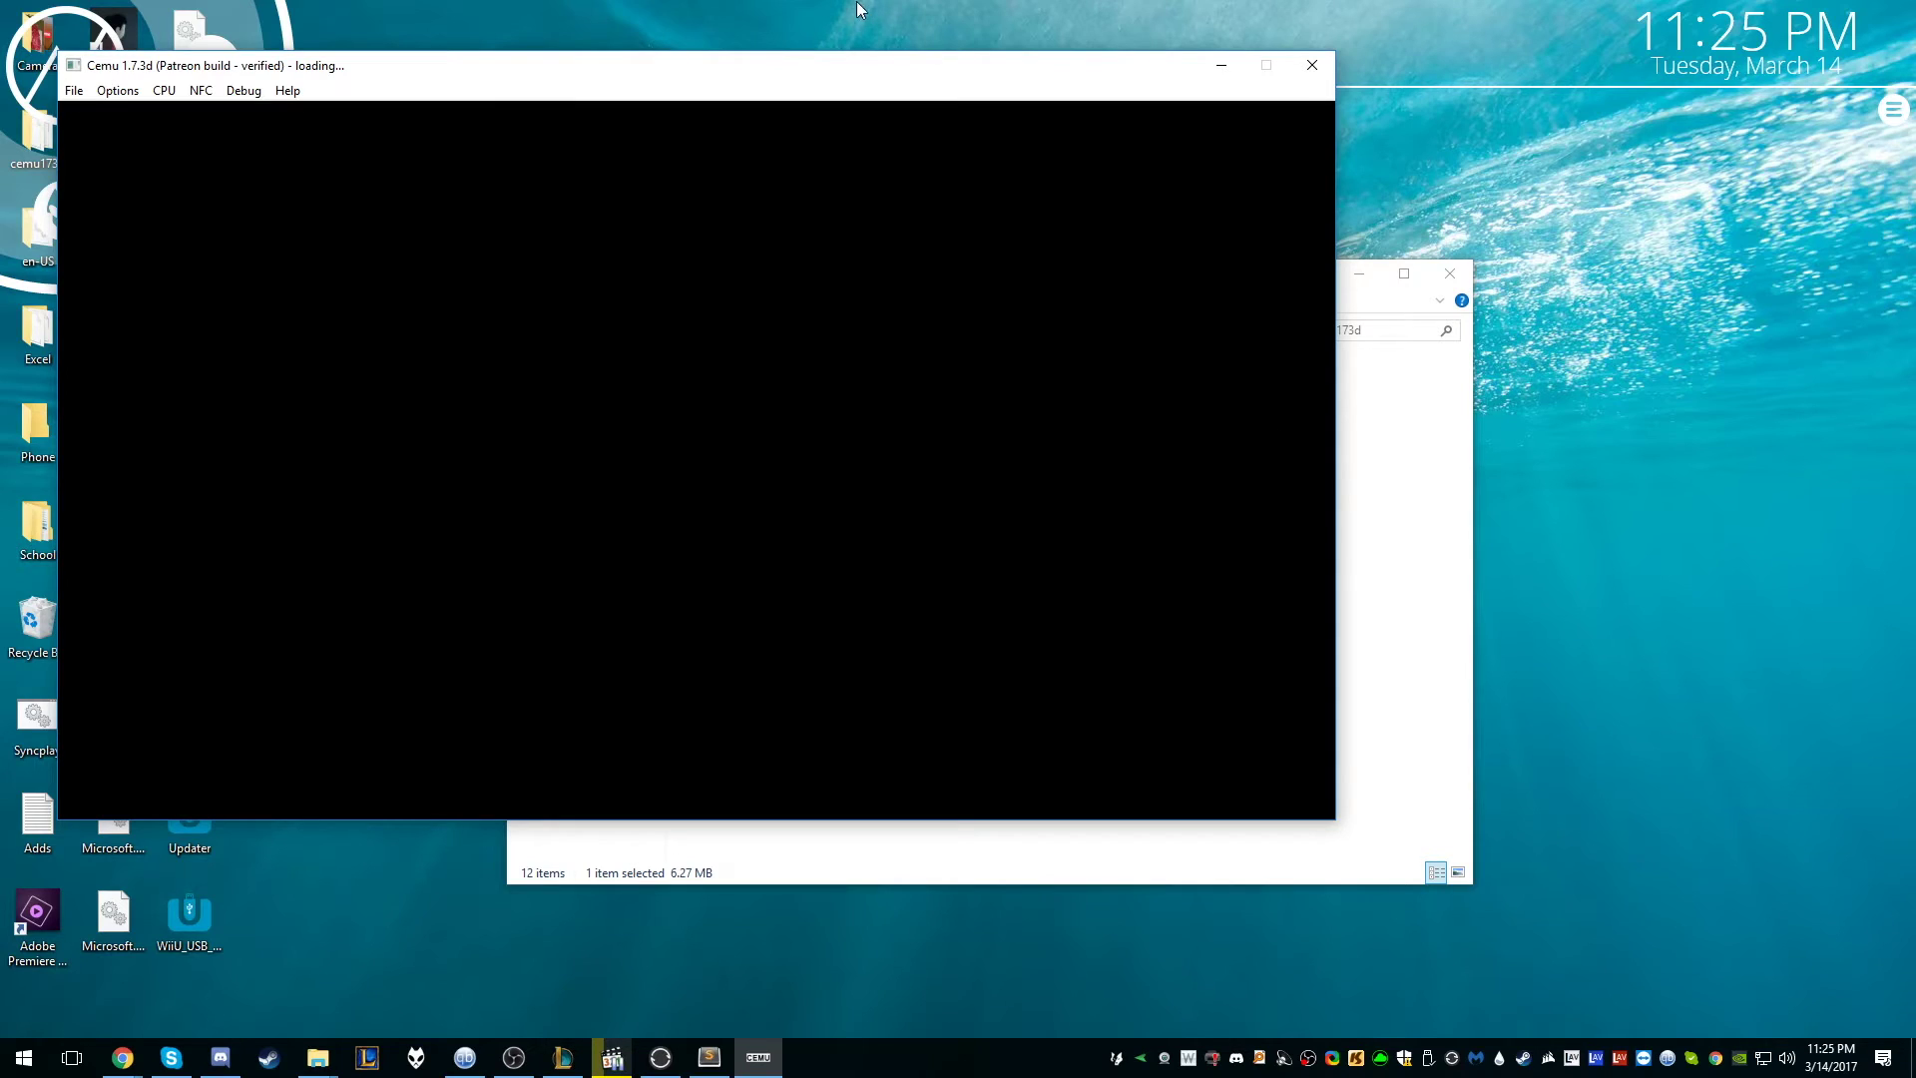
{"action": "left_click", "coordinate": [1296, 63]}
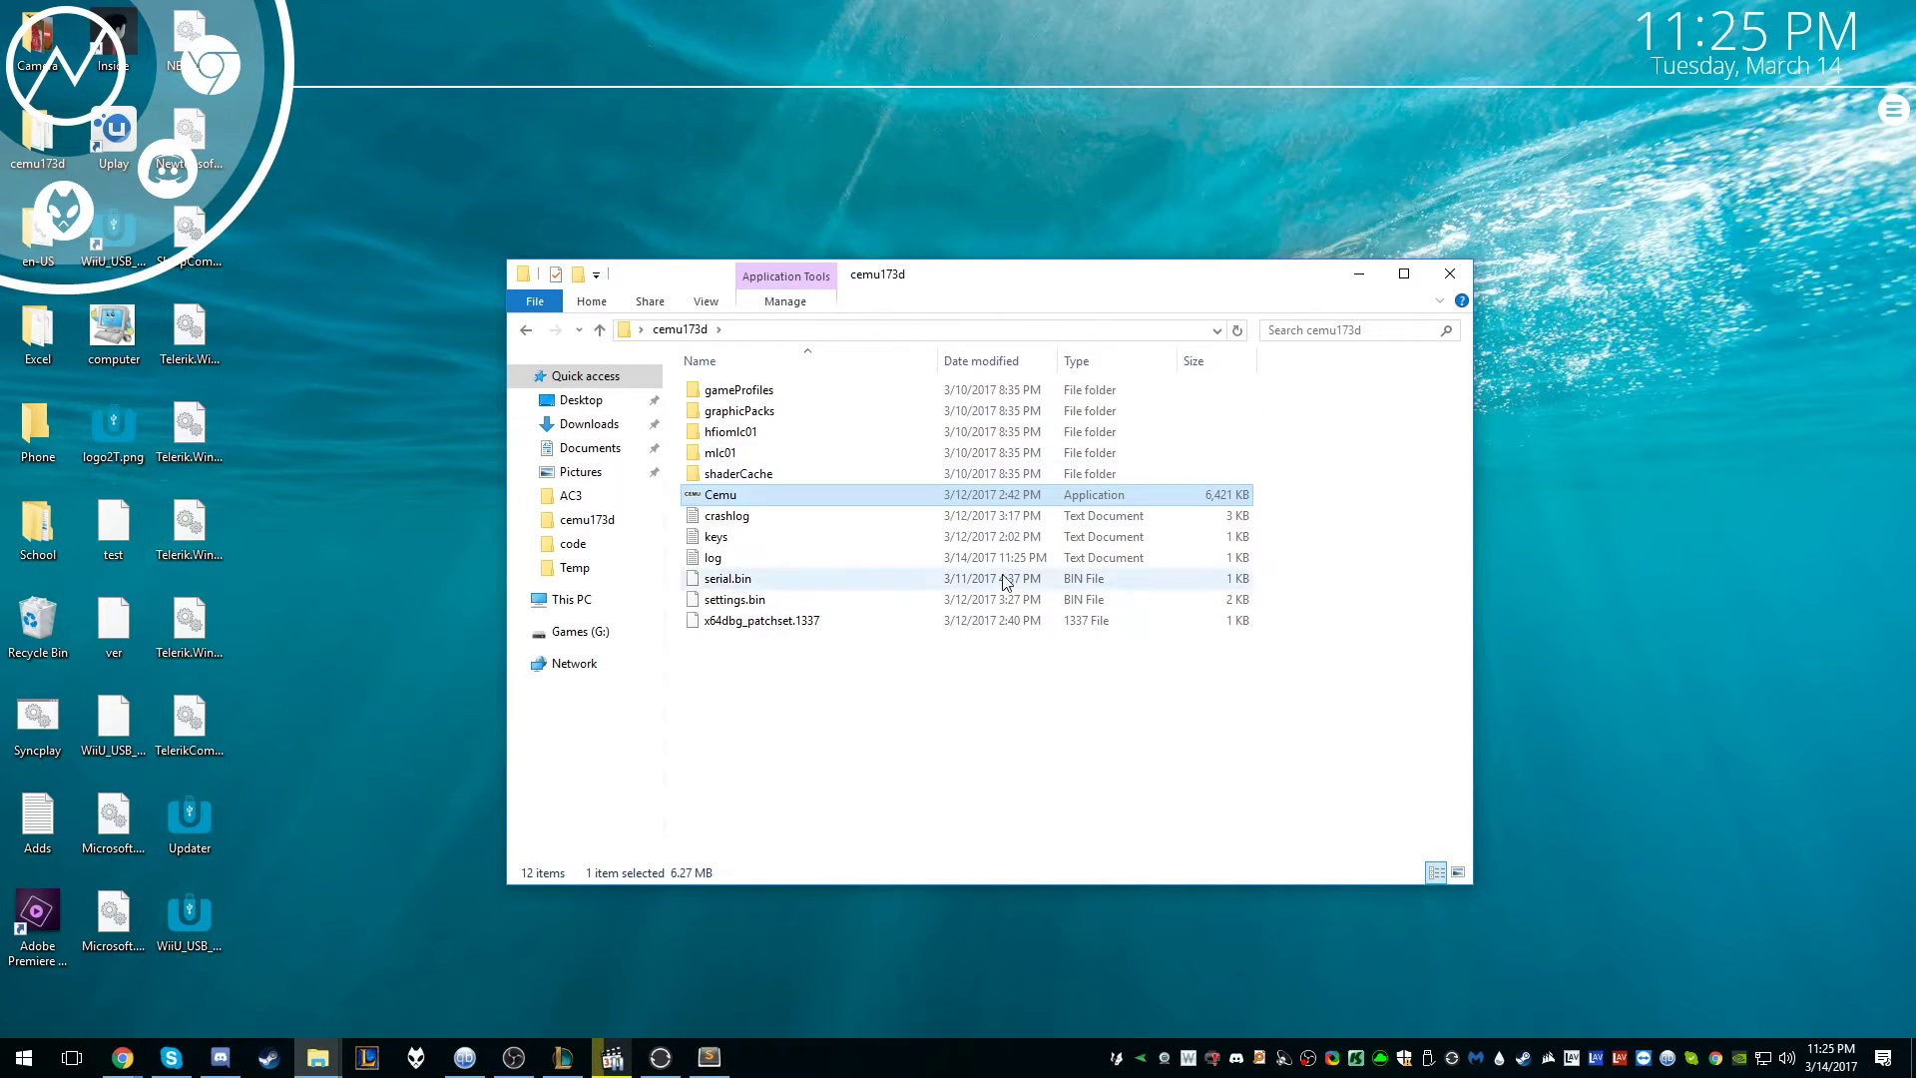
- Open Cemu's log.txt in Sublime Text and select 00050000 in the line 4 mount path
{"action": "left_click", "coordinate": [712, 579]}
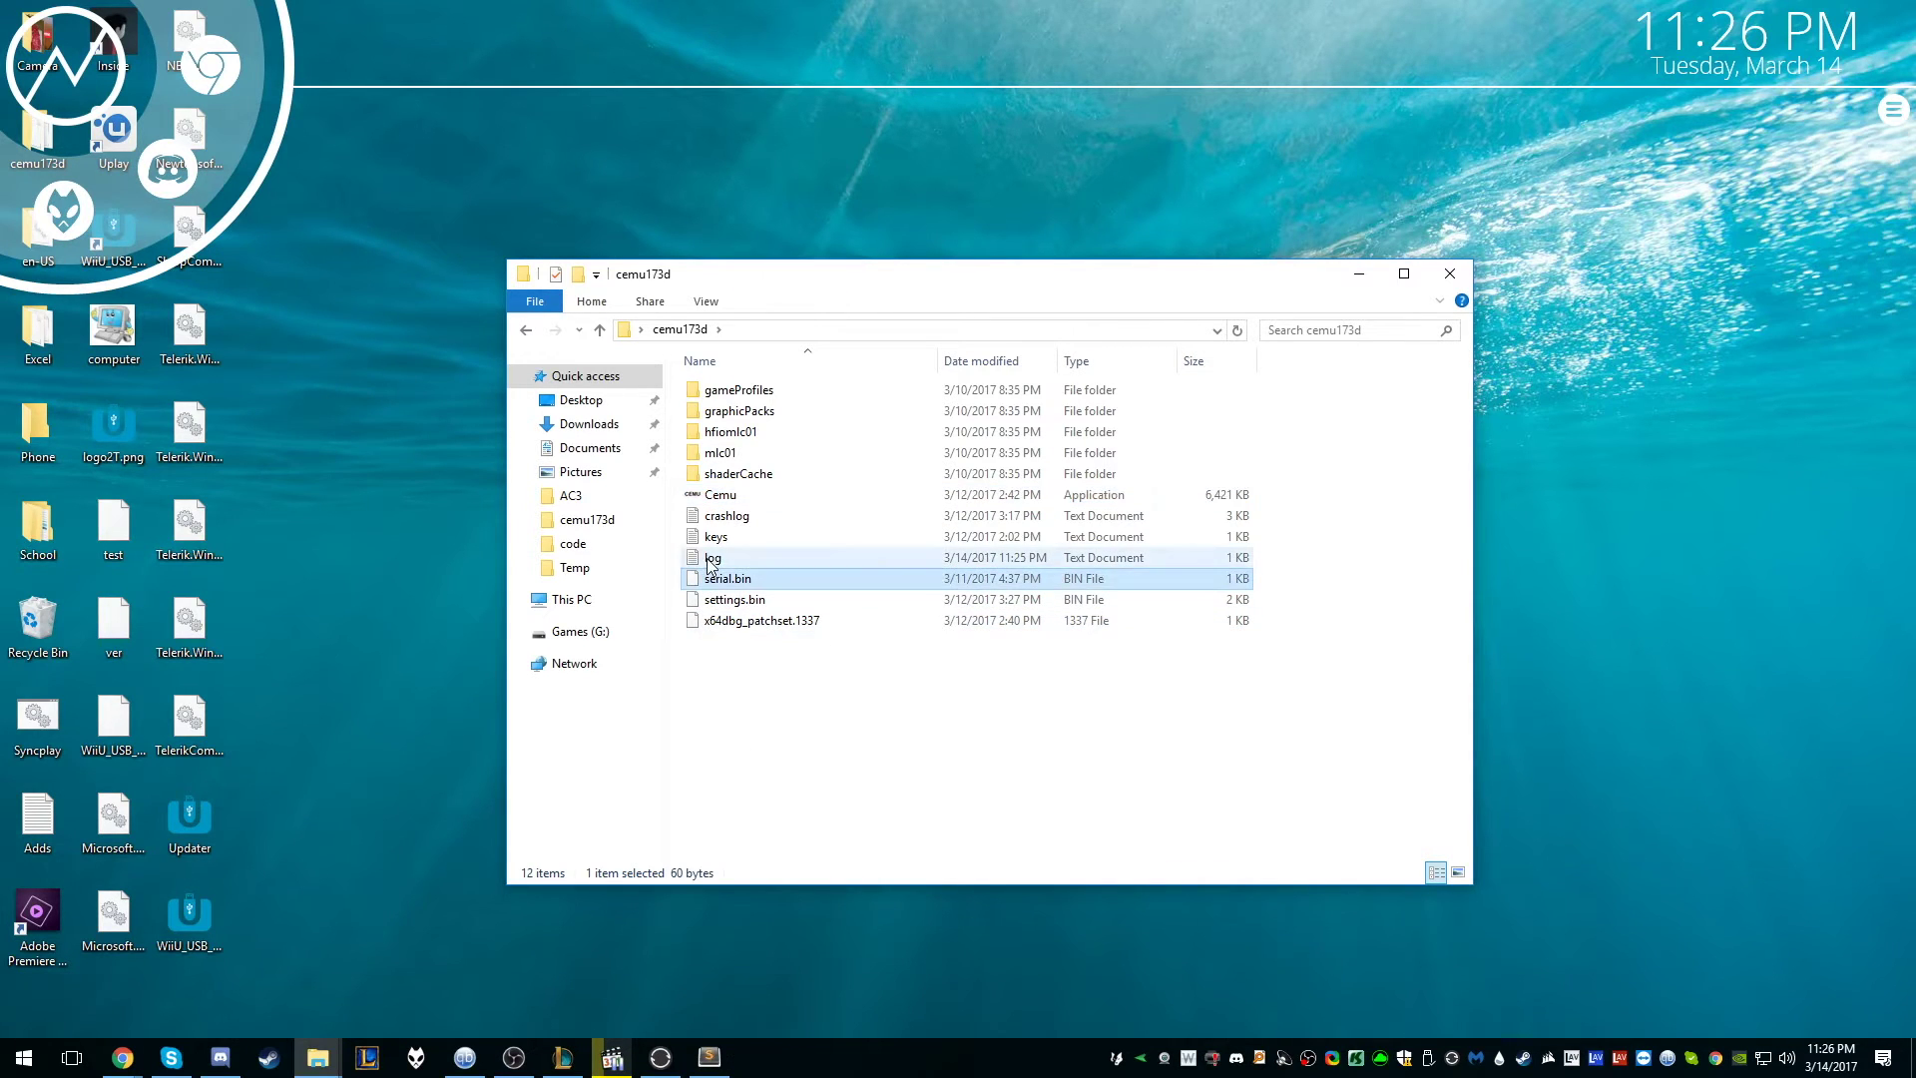
{"action": "double_click", "coordinate": [712, 558]}
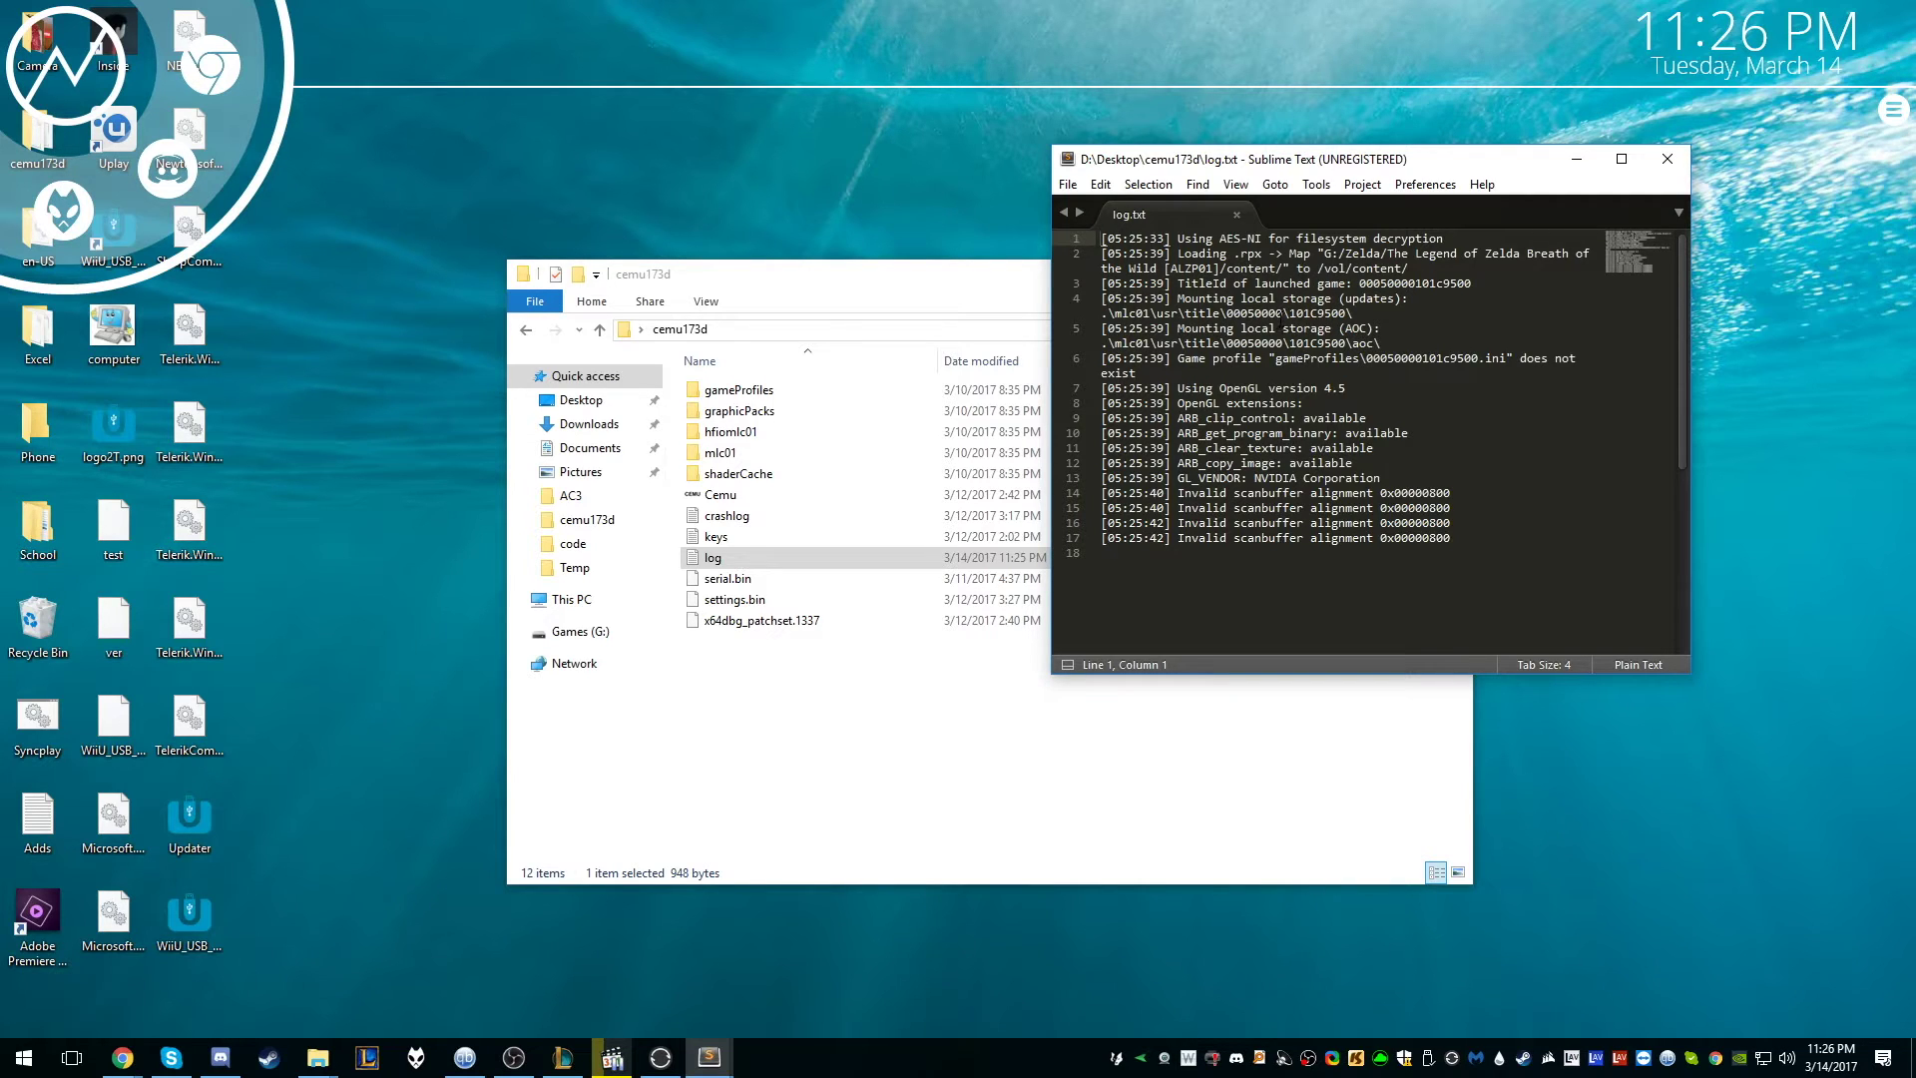
{"action": "left_click_drag", "start_coordinate": [1283, 314], "coordinate": [1231, 312]}
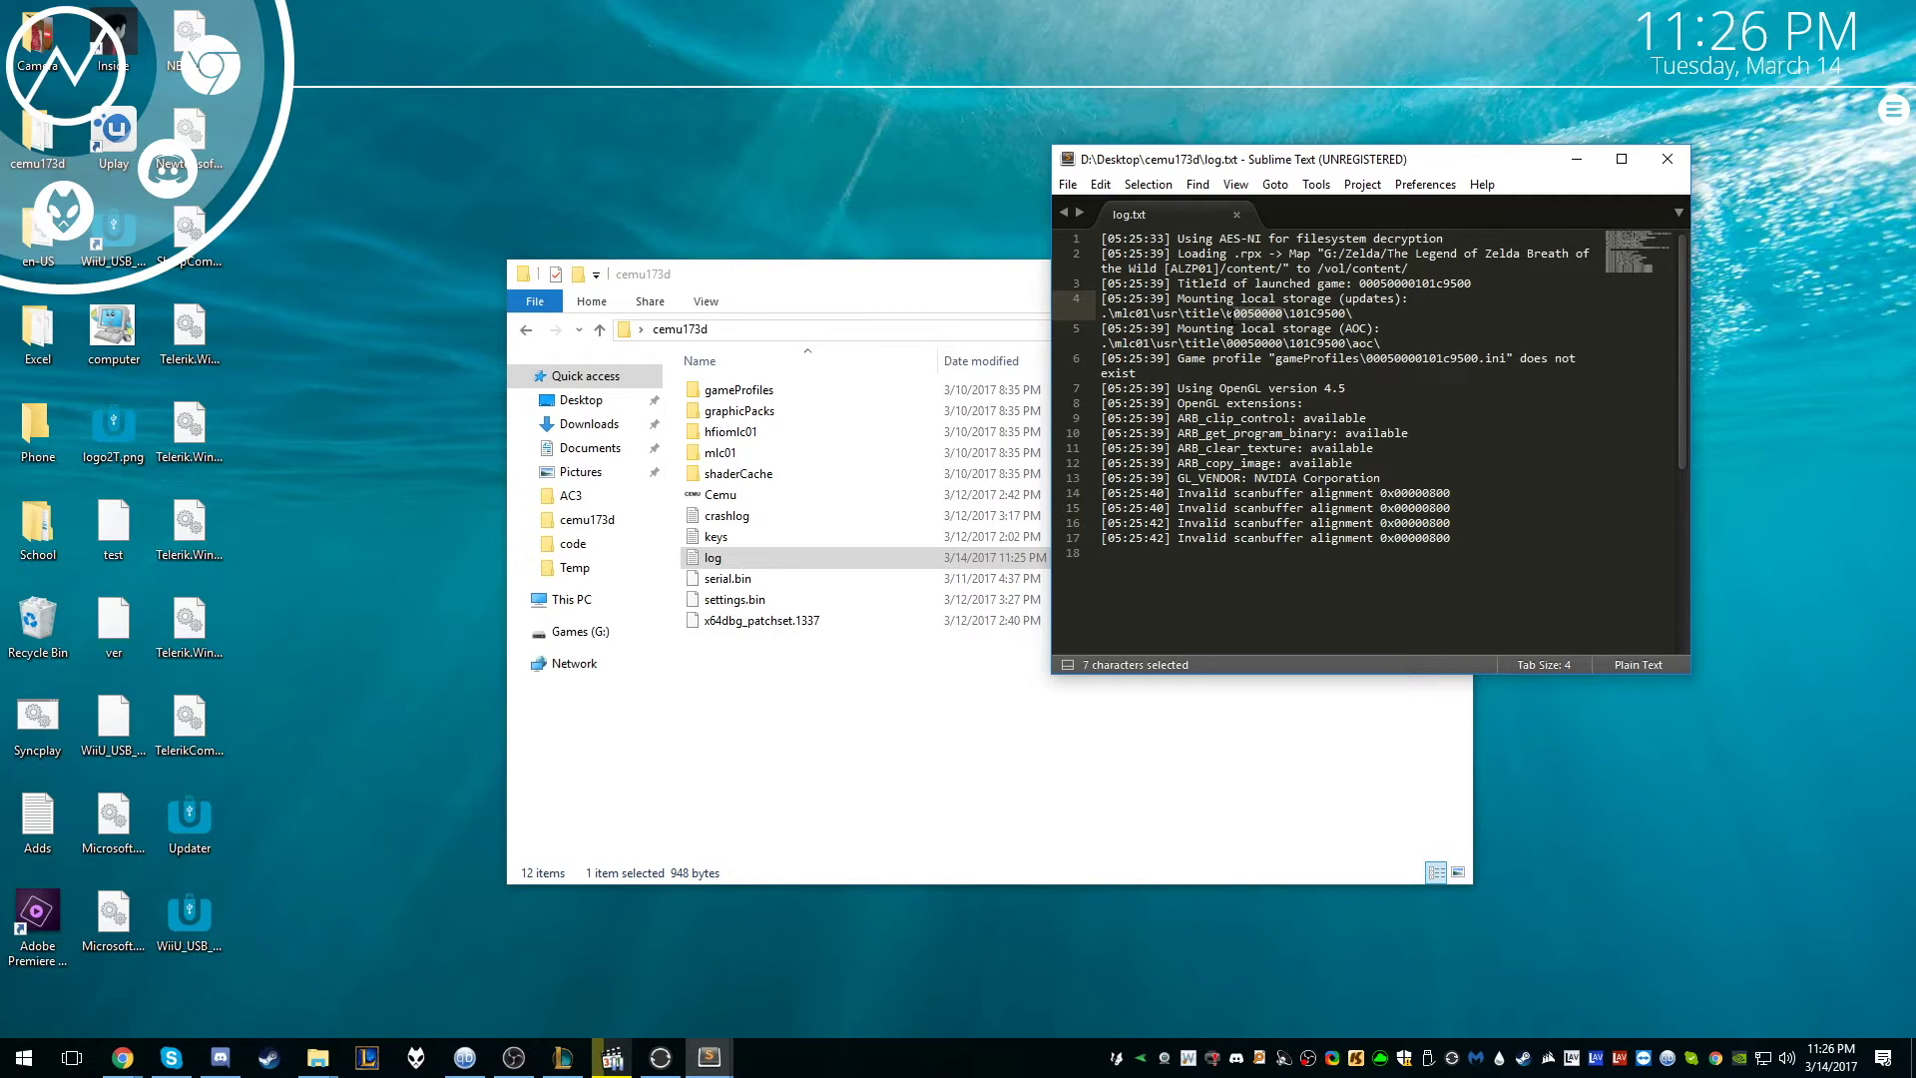
{"action": "left_click_drag", "start_coordinate": [1231, 312], "coordinate": [1225, 313]}
- Arrange the Explorer and Sublime Text windows apart and open mlc01\usr\title
{"action": "left_click", "coordinate": [794, 741]}
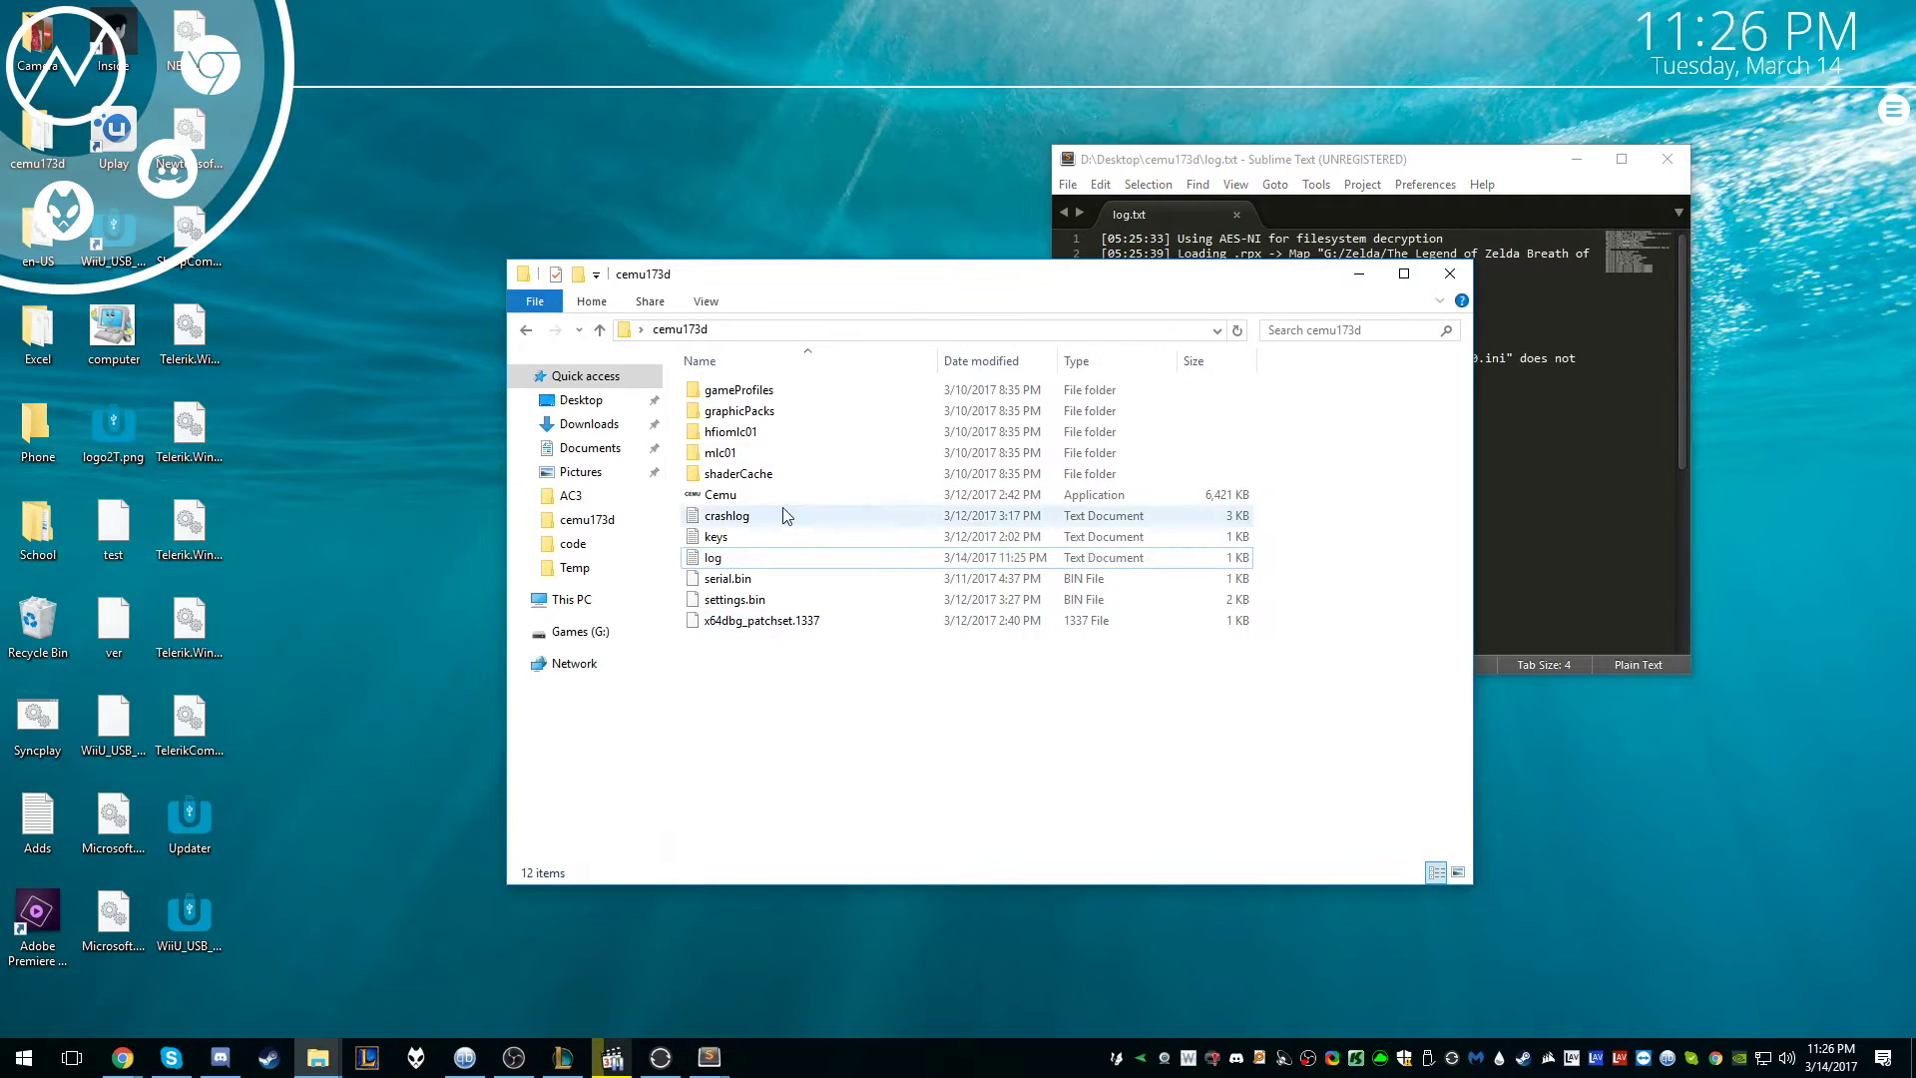
{"action": "left_click_drag", "start_coordinate": [1352, 262], "coordinate": [1028, 314]}
{"action": "left_click_drag", "start_coordinate": [1294, 168], "coordinate": [1370, 171]}
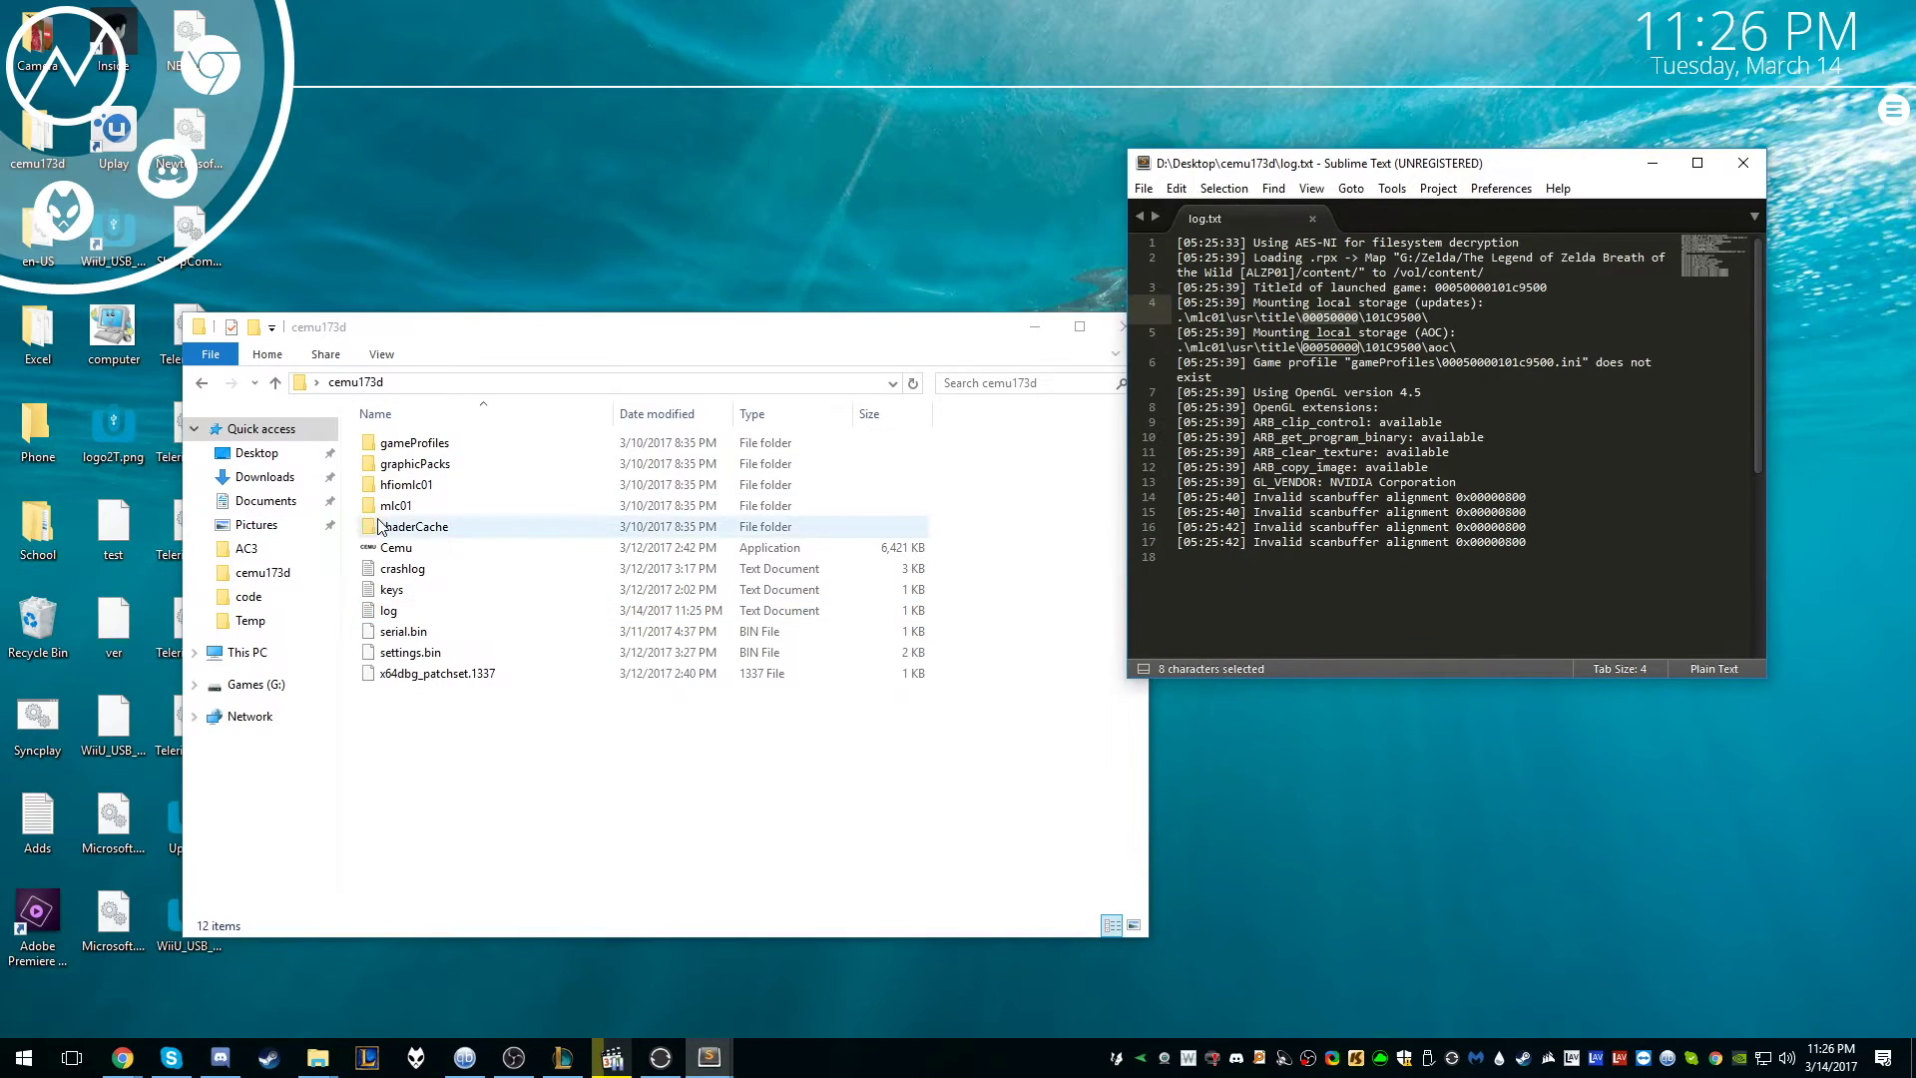
{"action": "double_click", "coordinate": [405, 506]}
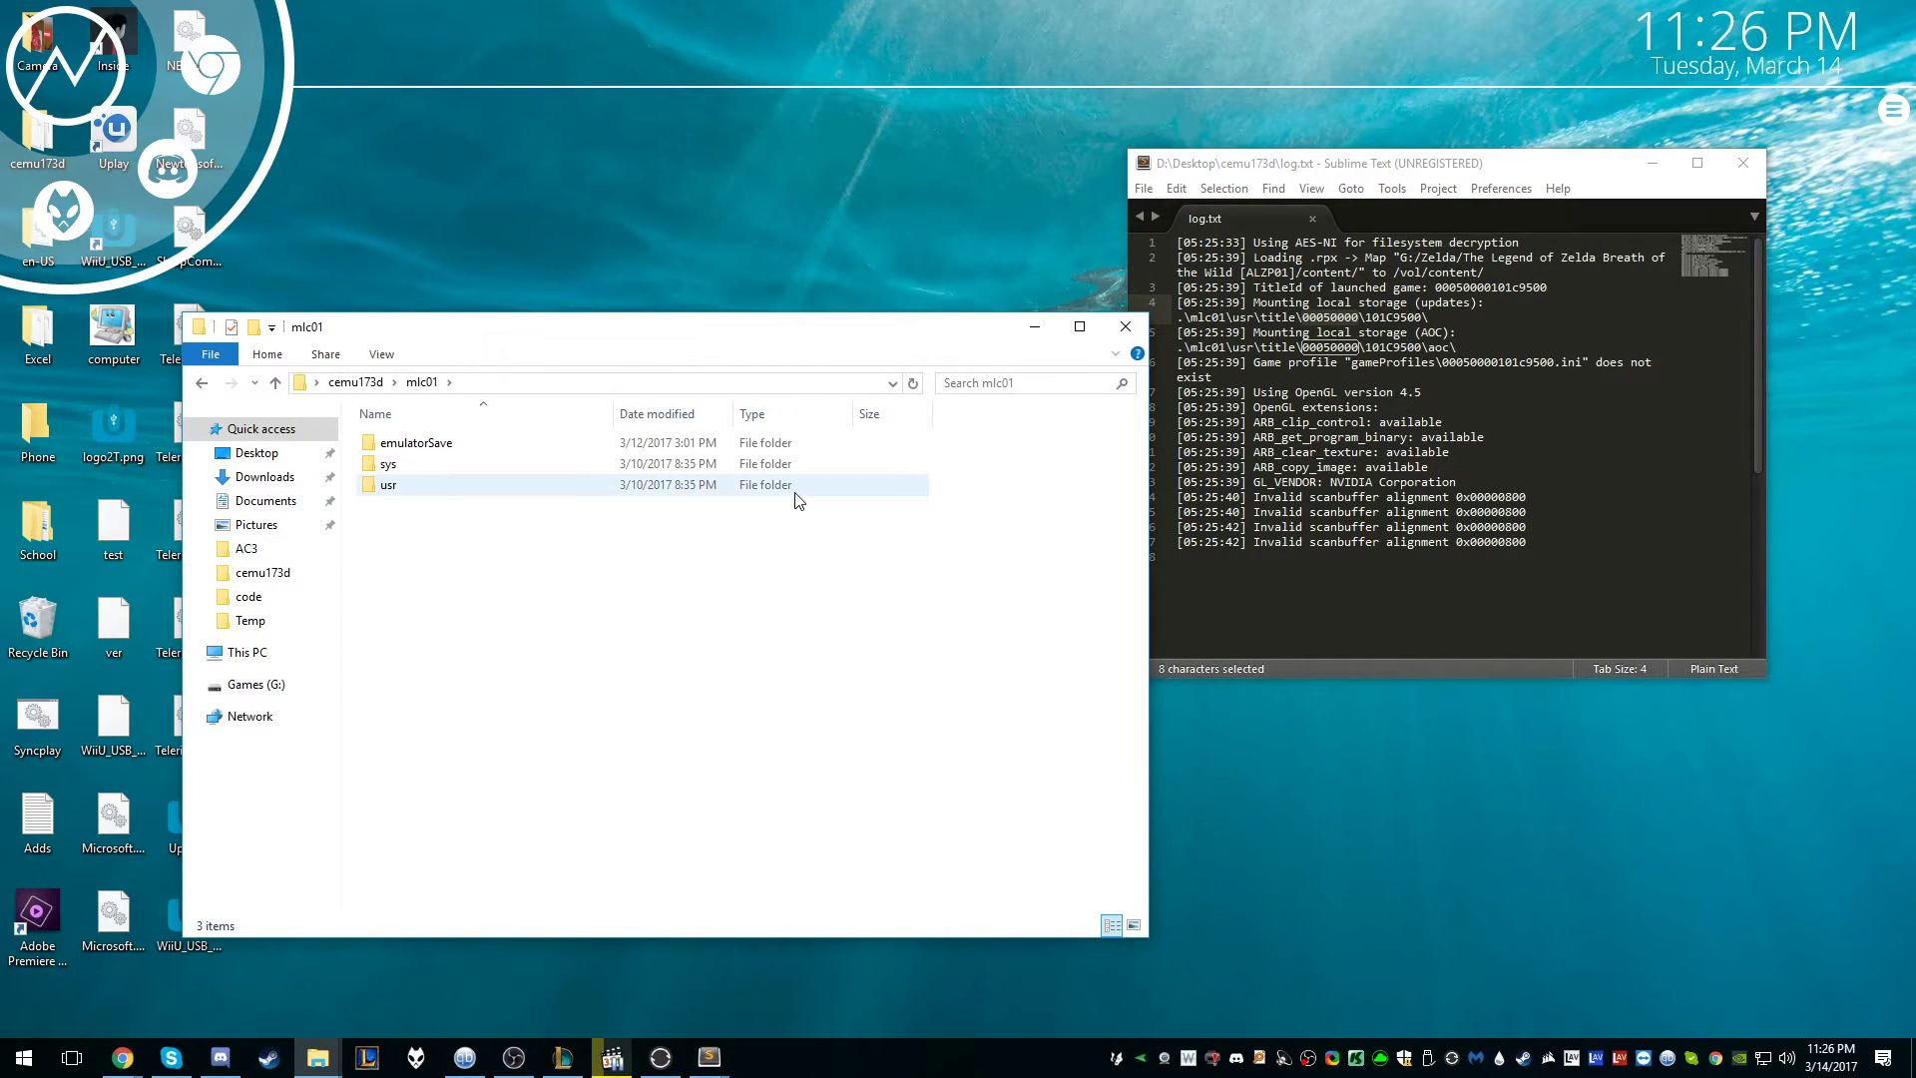
{"action": "double_click", "coordinate": [399, 486]}
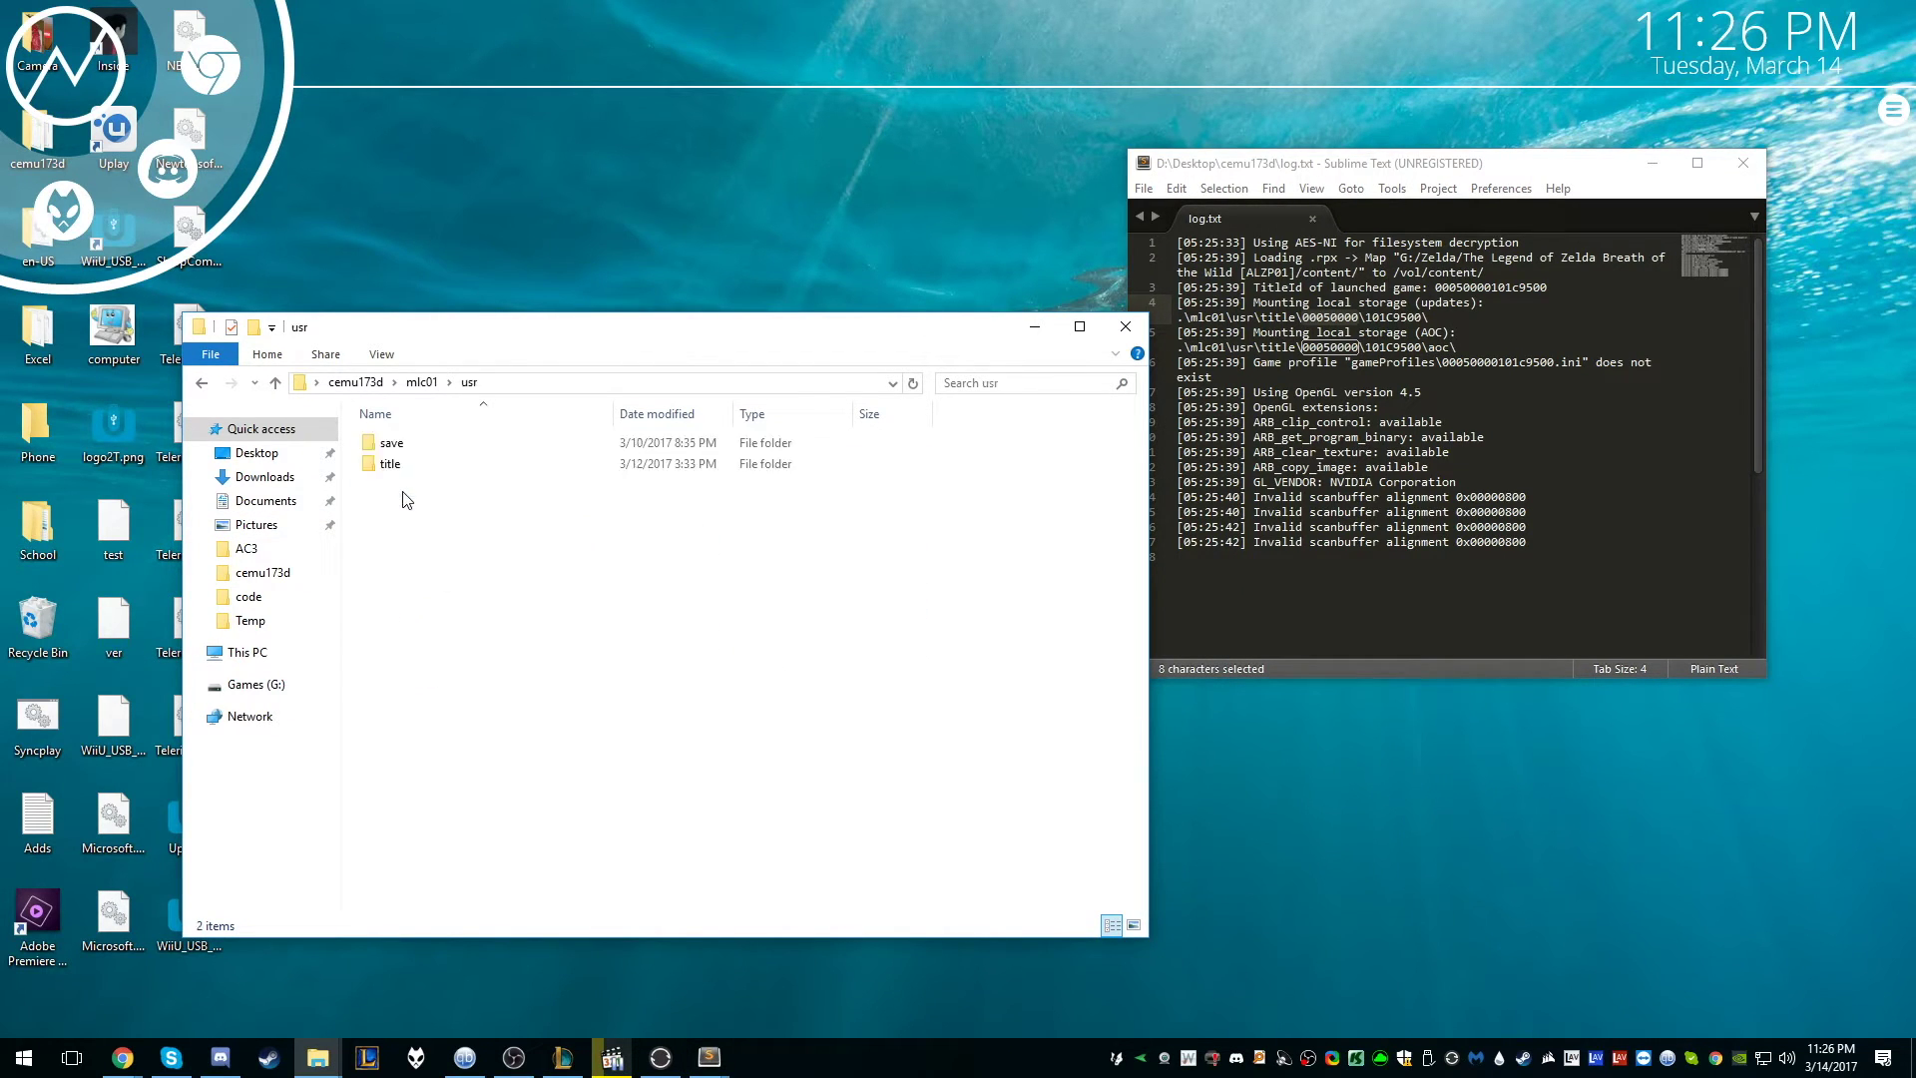
{"action": "double_click", "coordinate": [399, 464]}
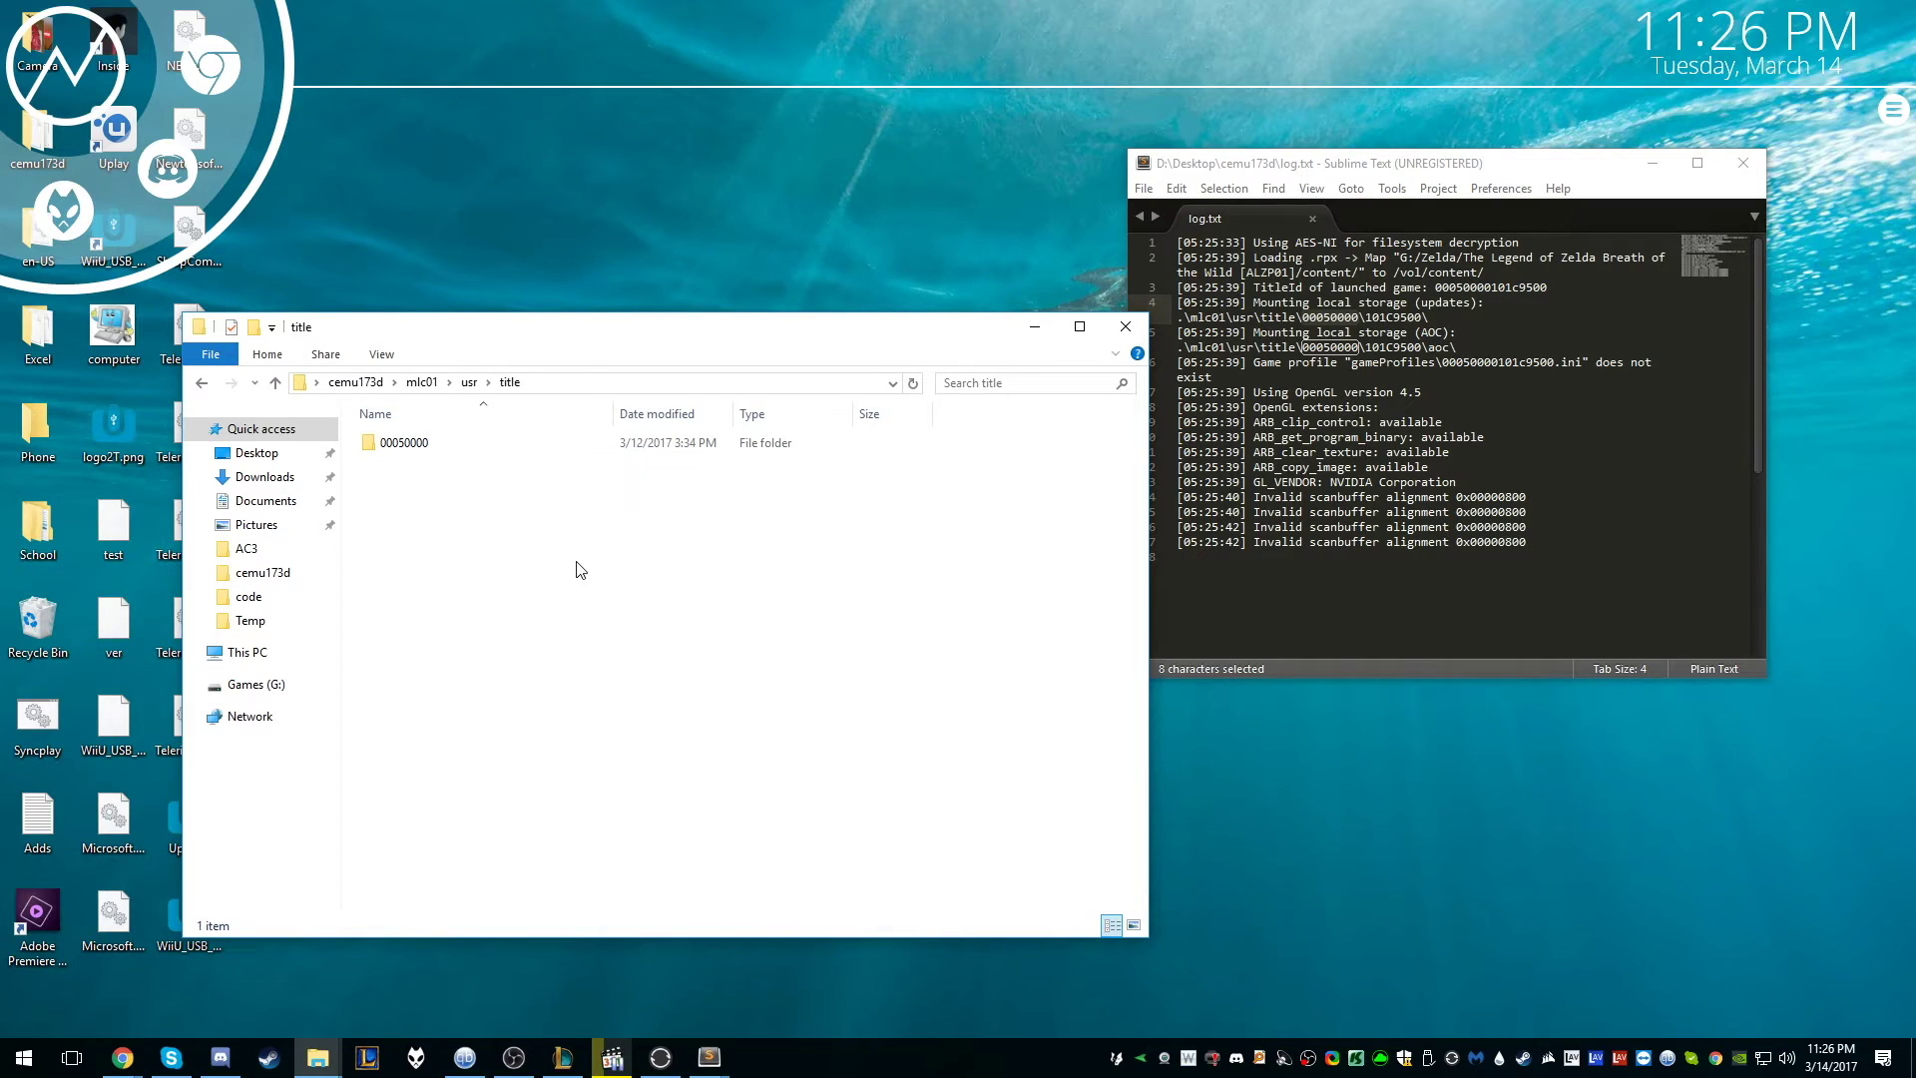
- Compare the 00050000 folder in title against the mount path in the log
{"action": "left_click", "coordinate": [423, 446]}
{"action": "left_click", "coordinate": [461, 644]}
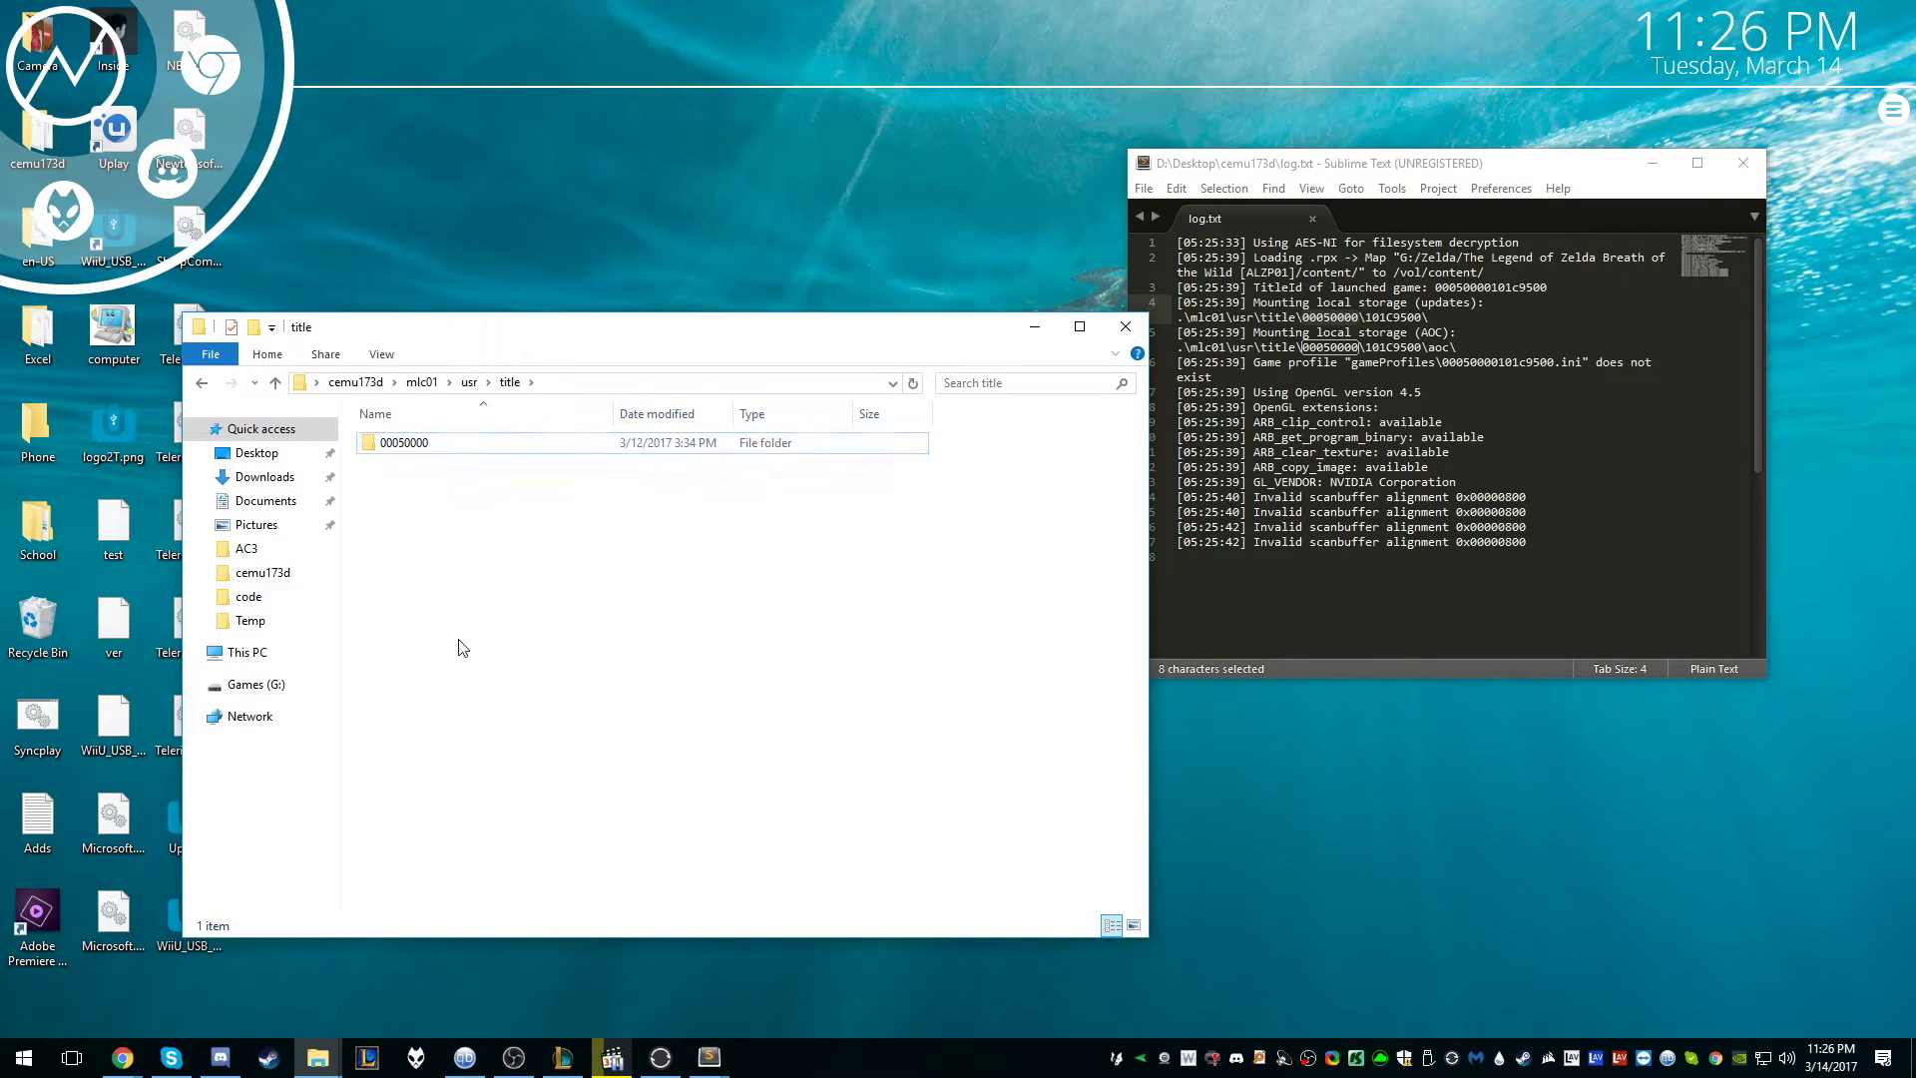
{"action": "right_click", "coordinate": [460, 613]}
{"action": "left_click", "coordinate": [448, 572]}
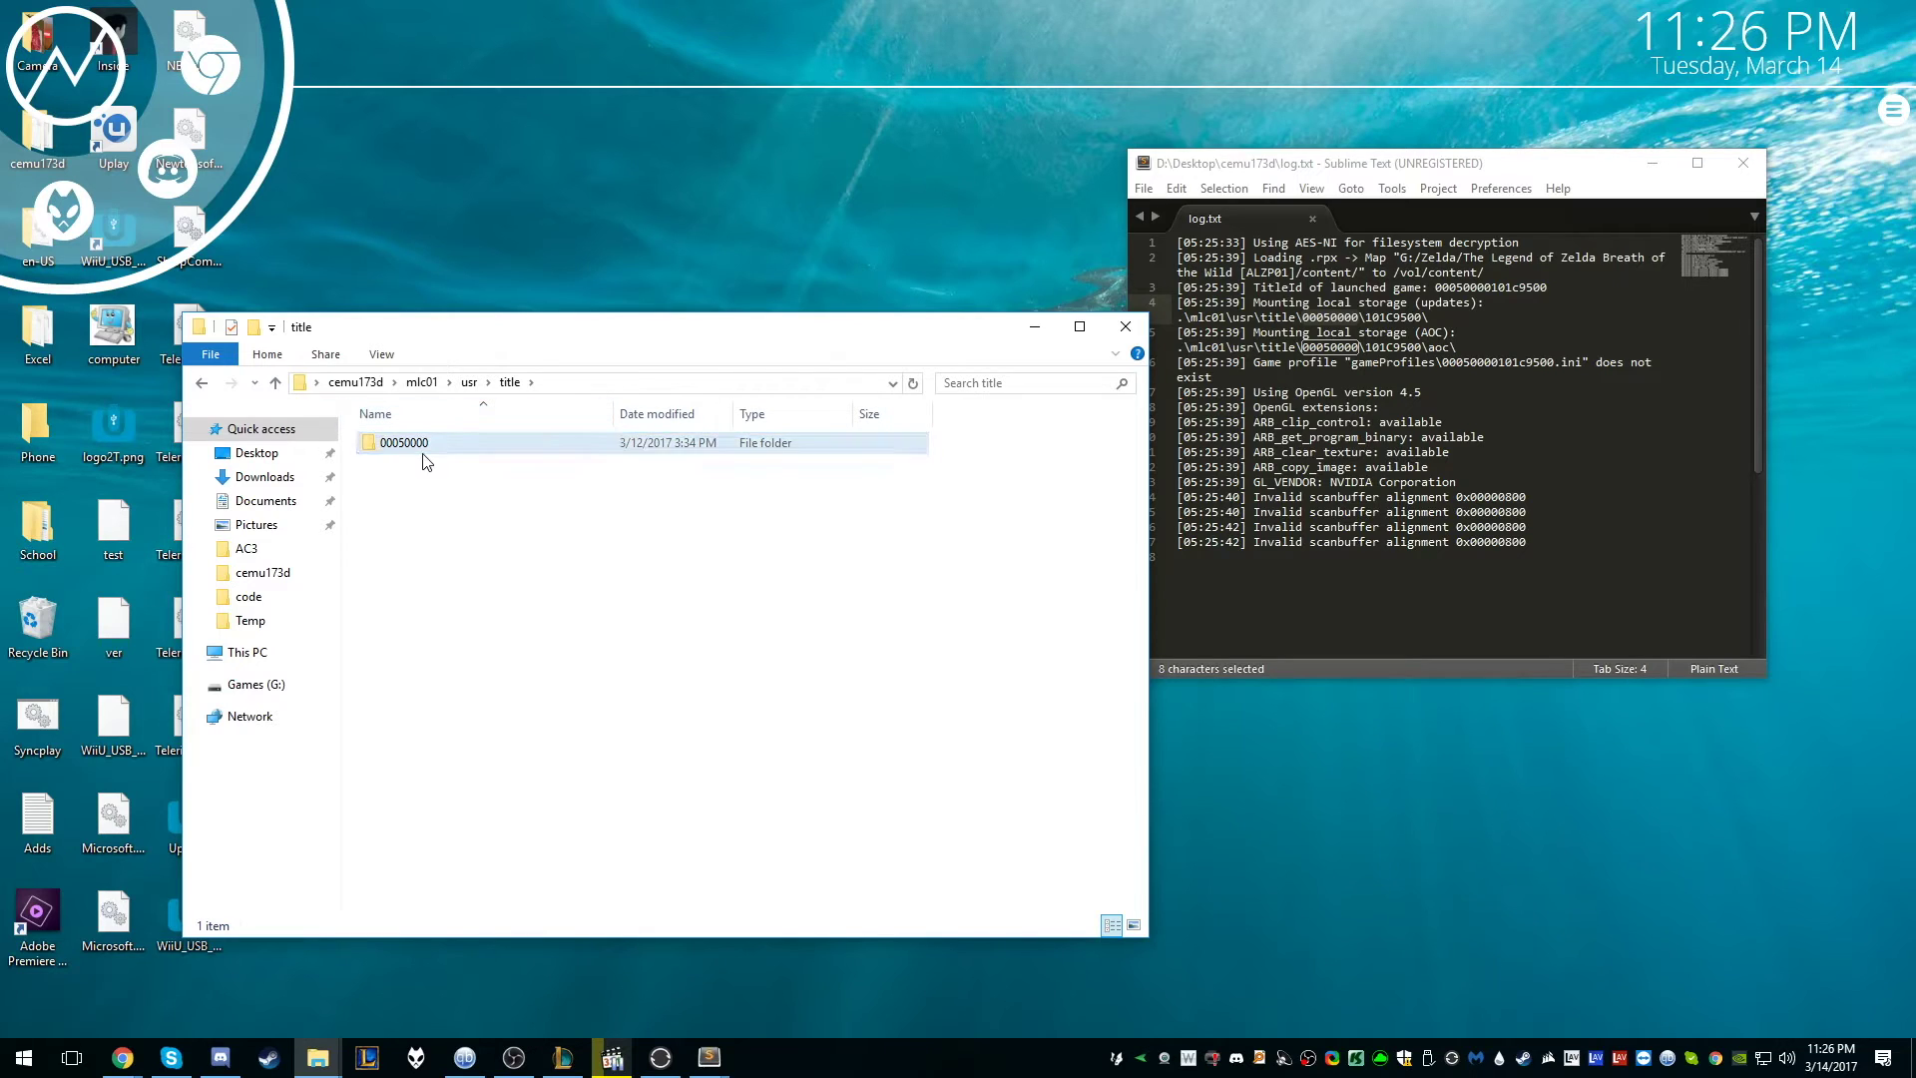
{"action": "left_click", "coordinate": [1322, 347]}
{"action": "double_click", "coordinate": [1324, 346]}
{"action": "left_click", "coordinate": [1340, 347]}
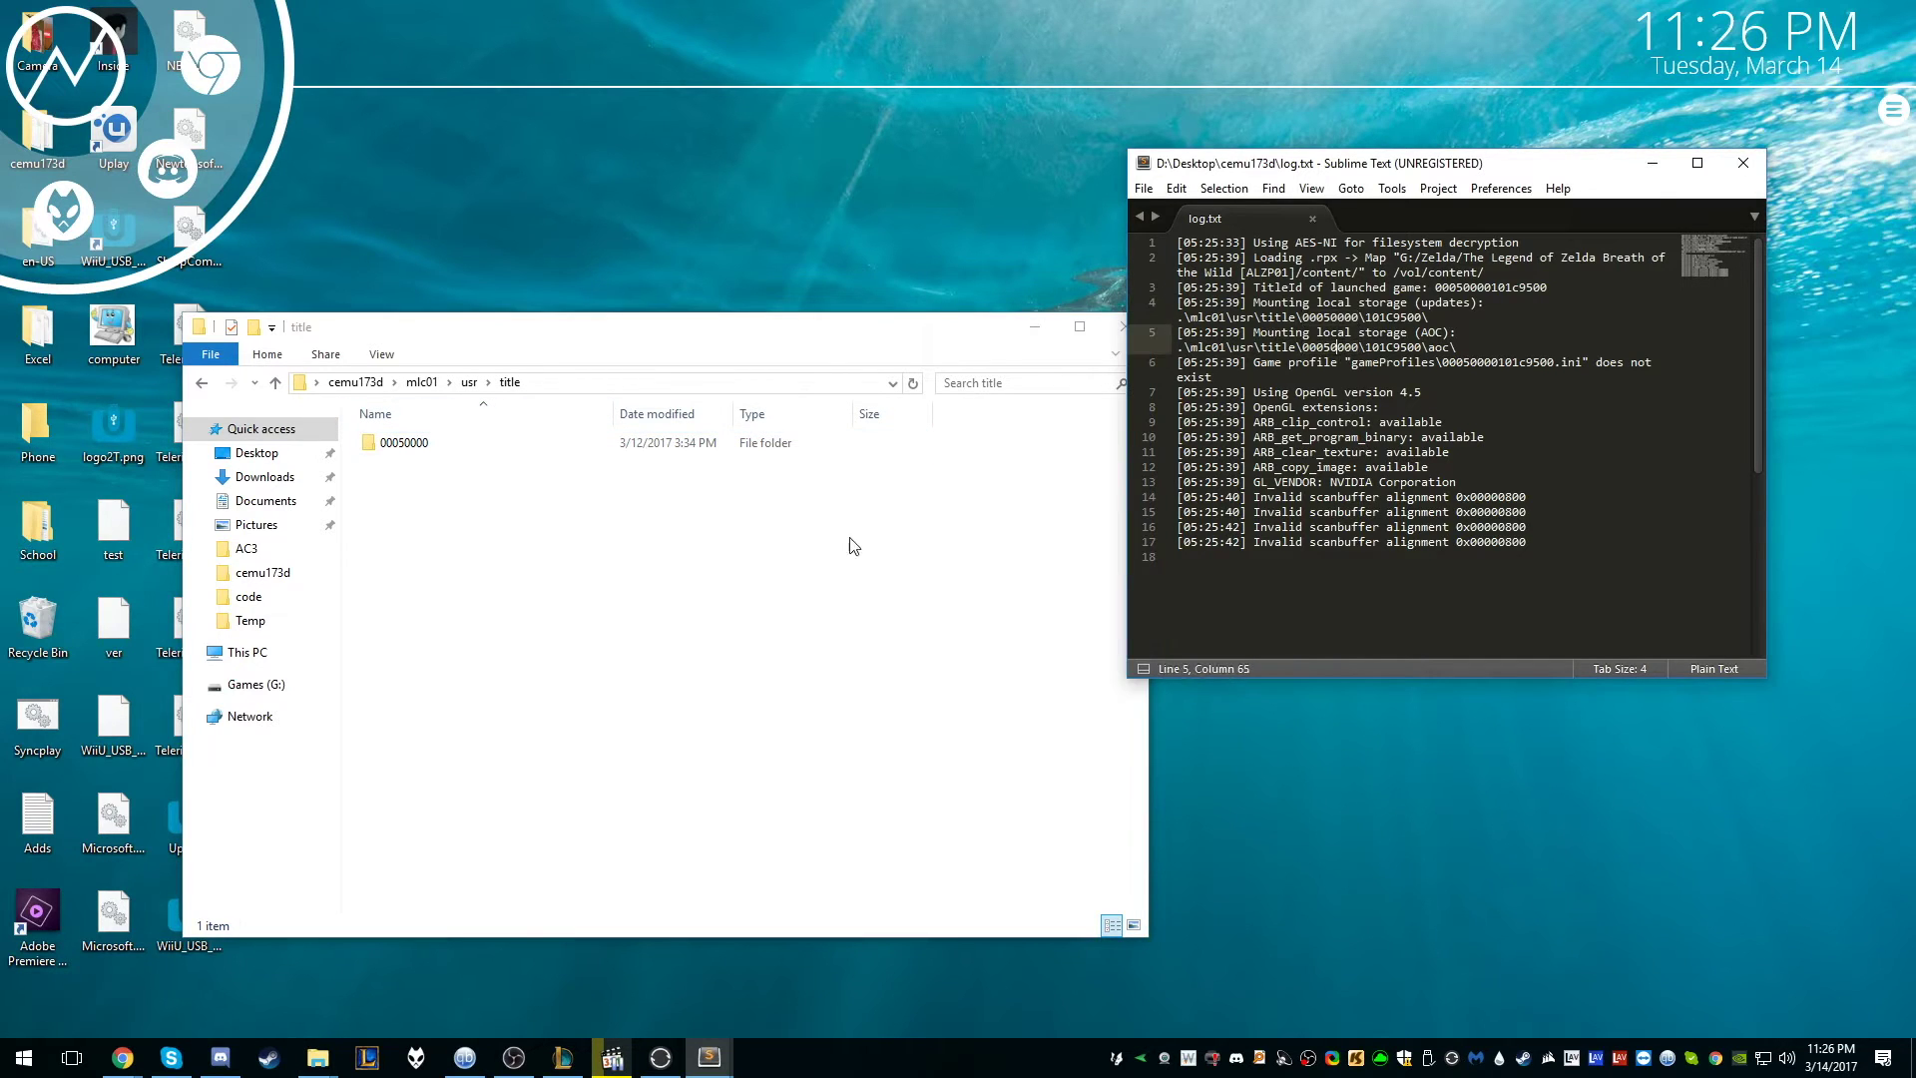
- Open the 00050000 folder and then its 101C9500 game folder
{"action": "left_click", "coordinate": [446, 486]}
{"action": "left_click", "coordinate": [425, 451]}
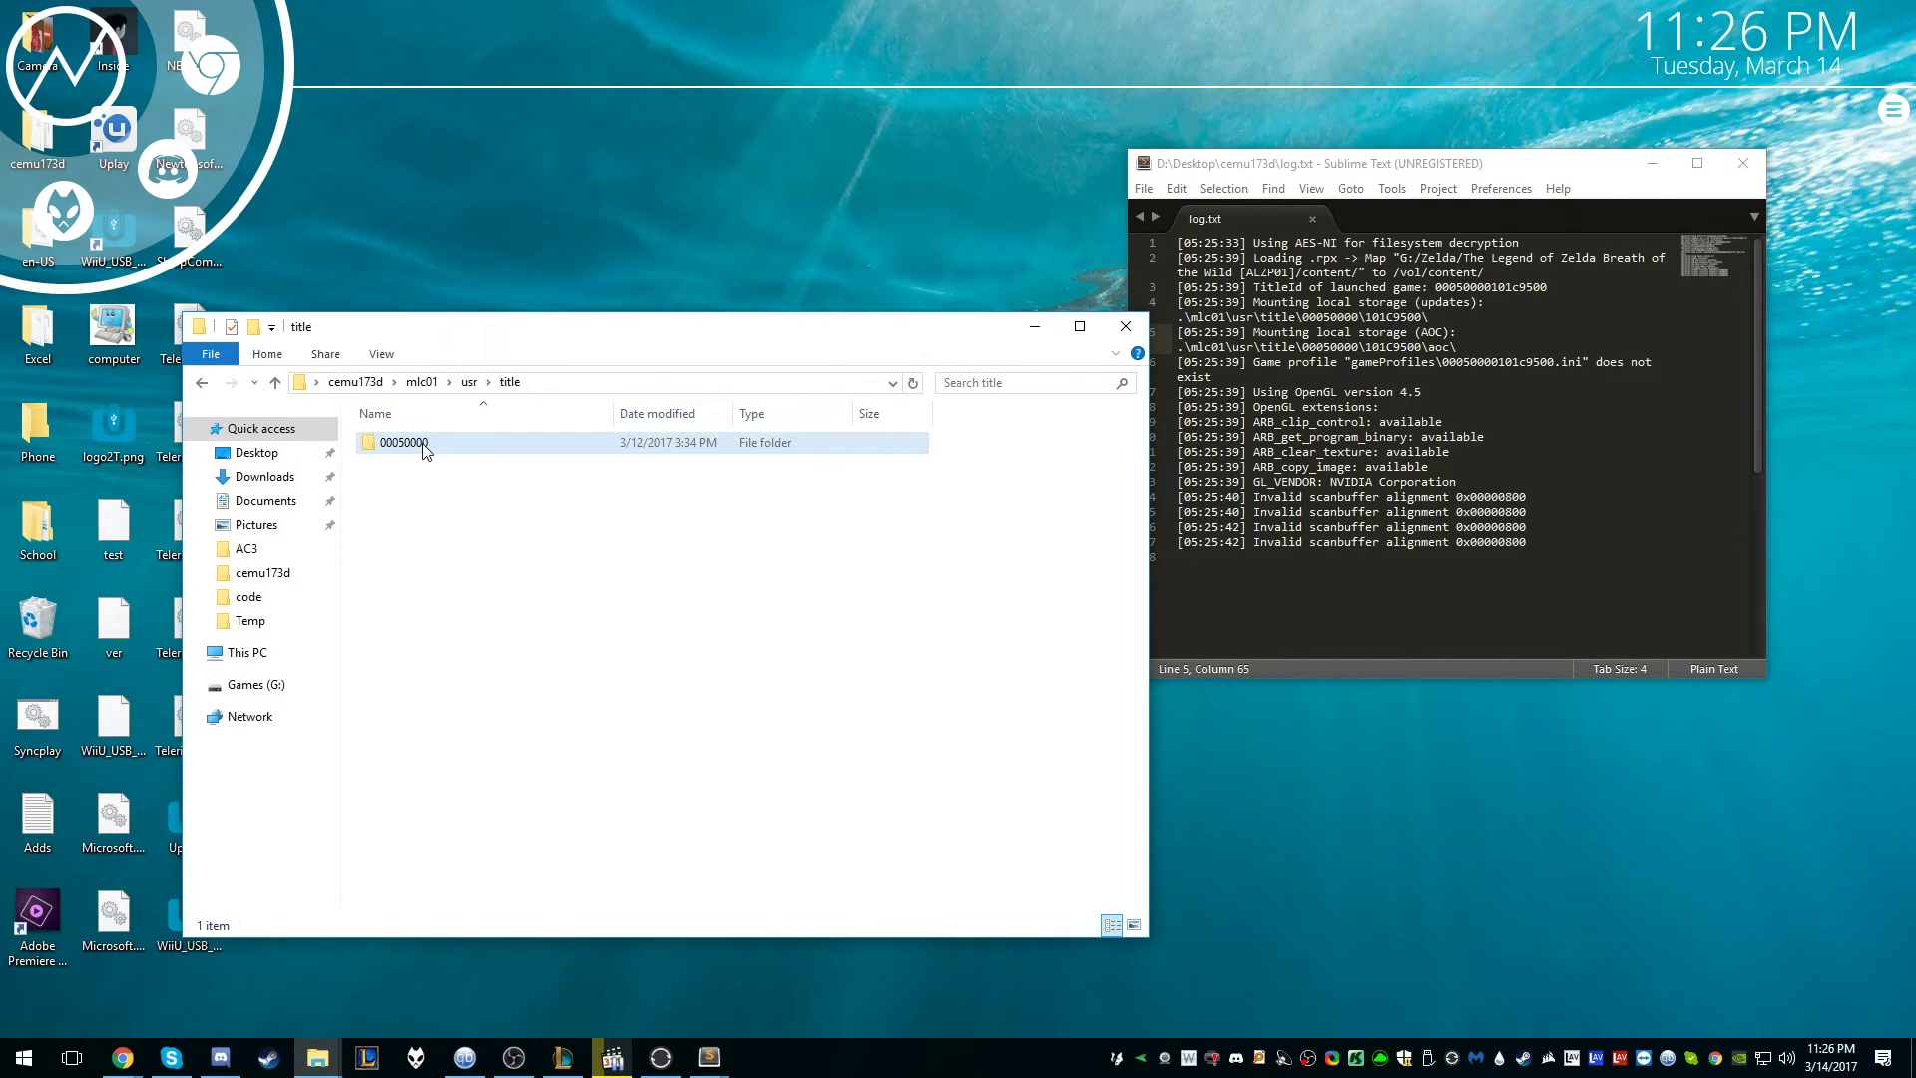
{"action": "double_click", "coordinate": [425, 451]}
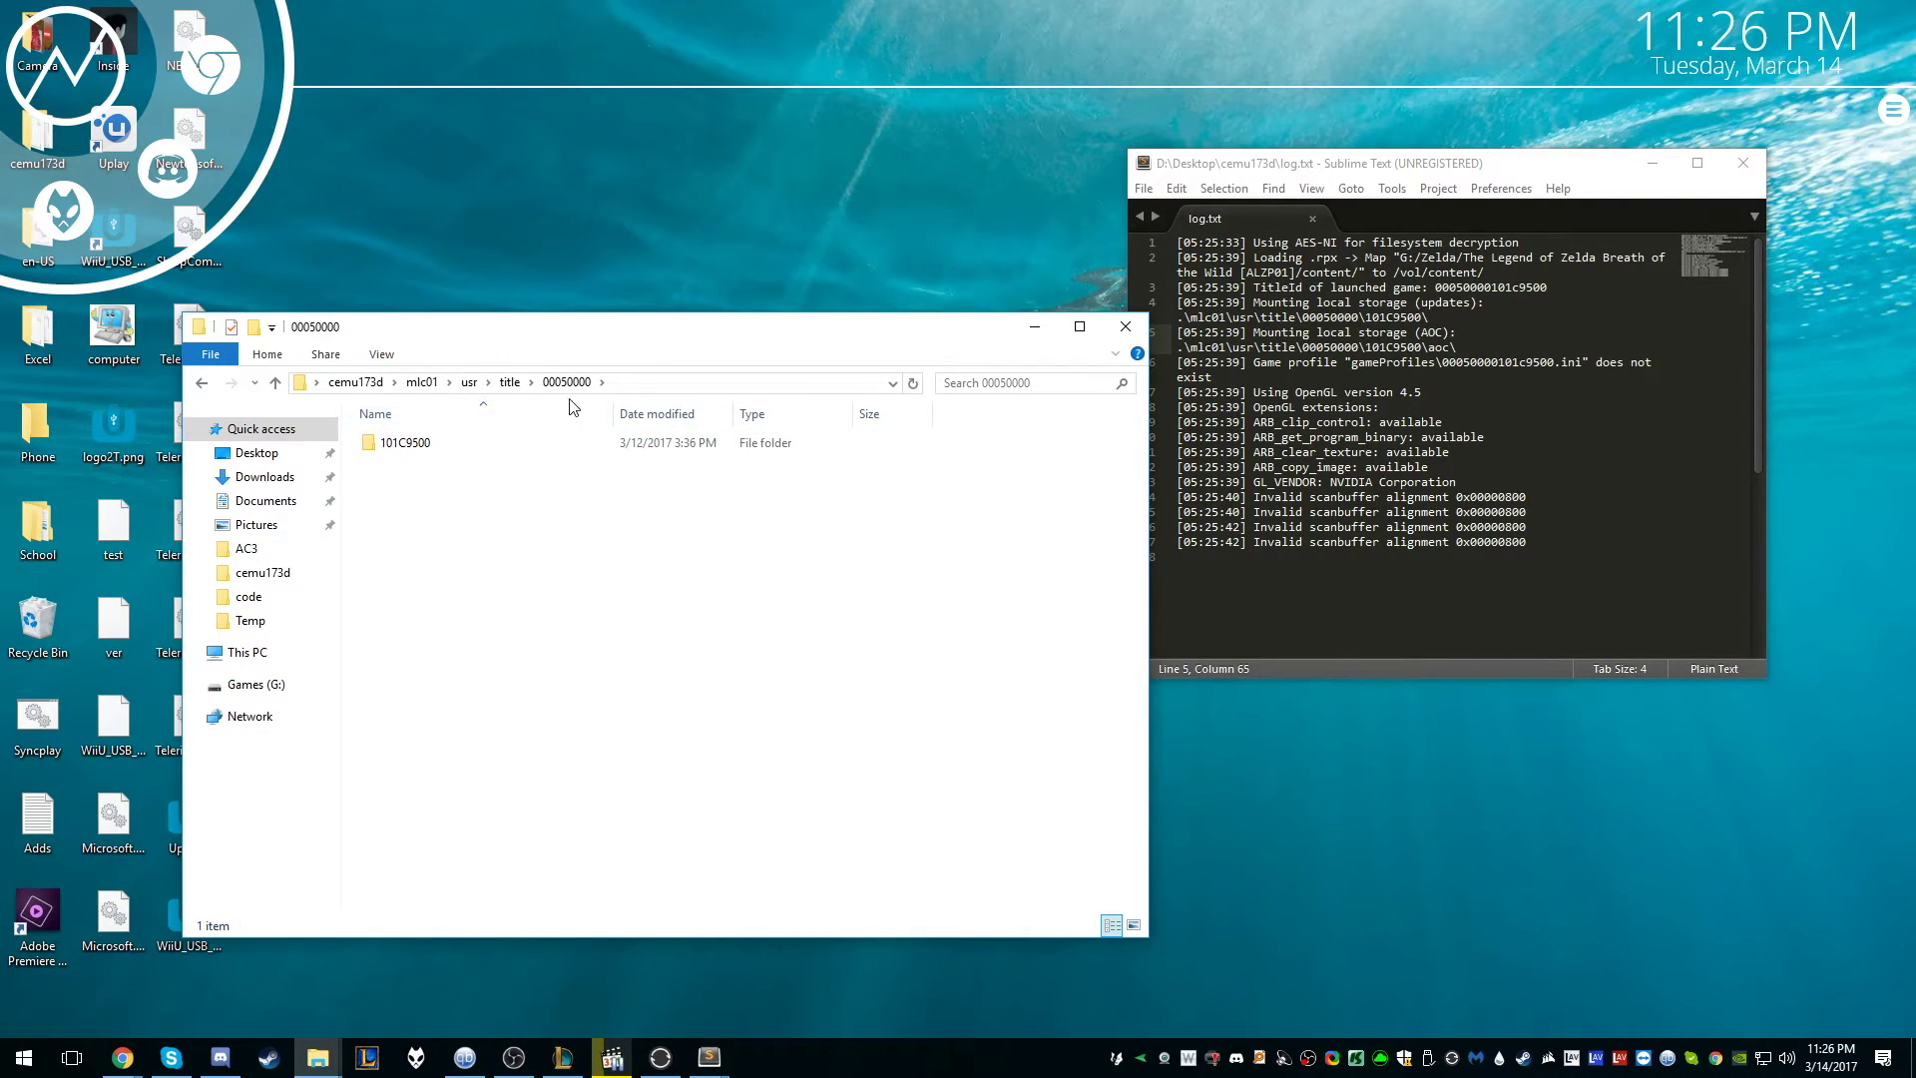
{"action": "left_click", "coordinate": [425, 450]}
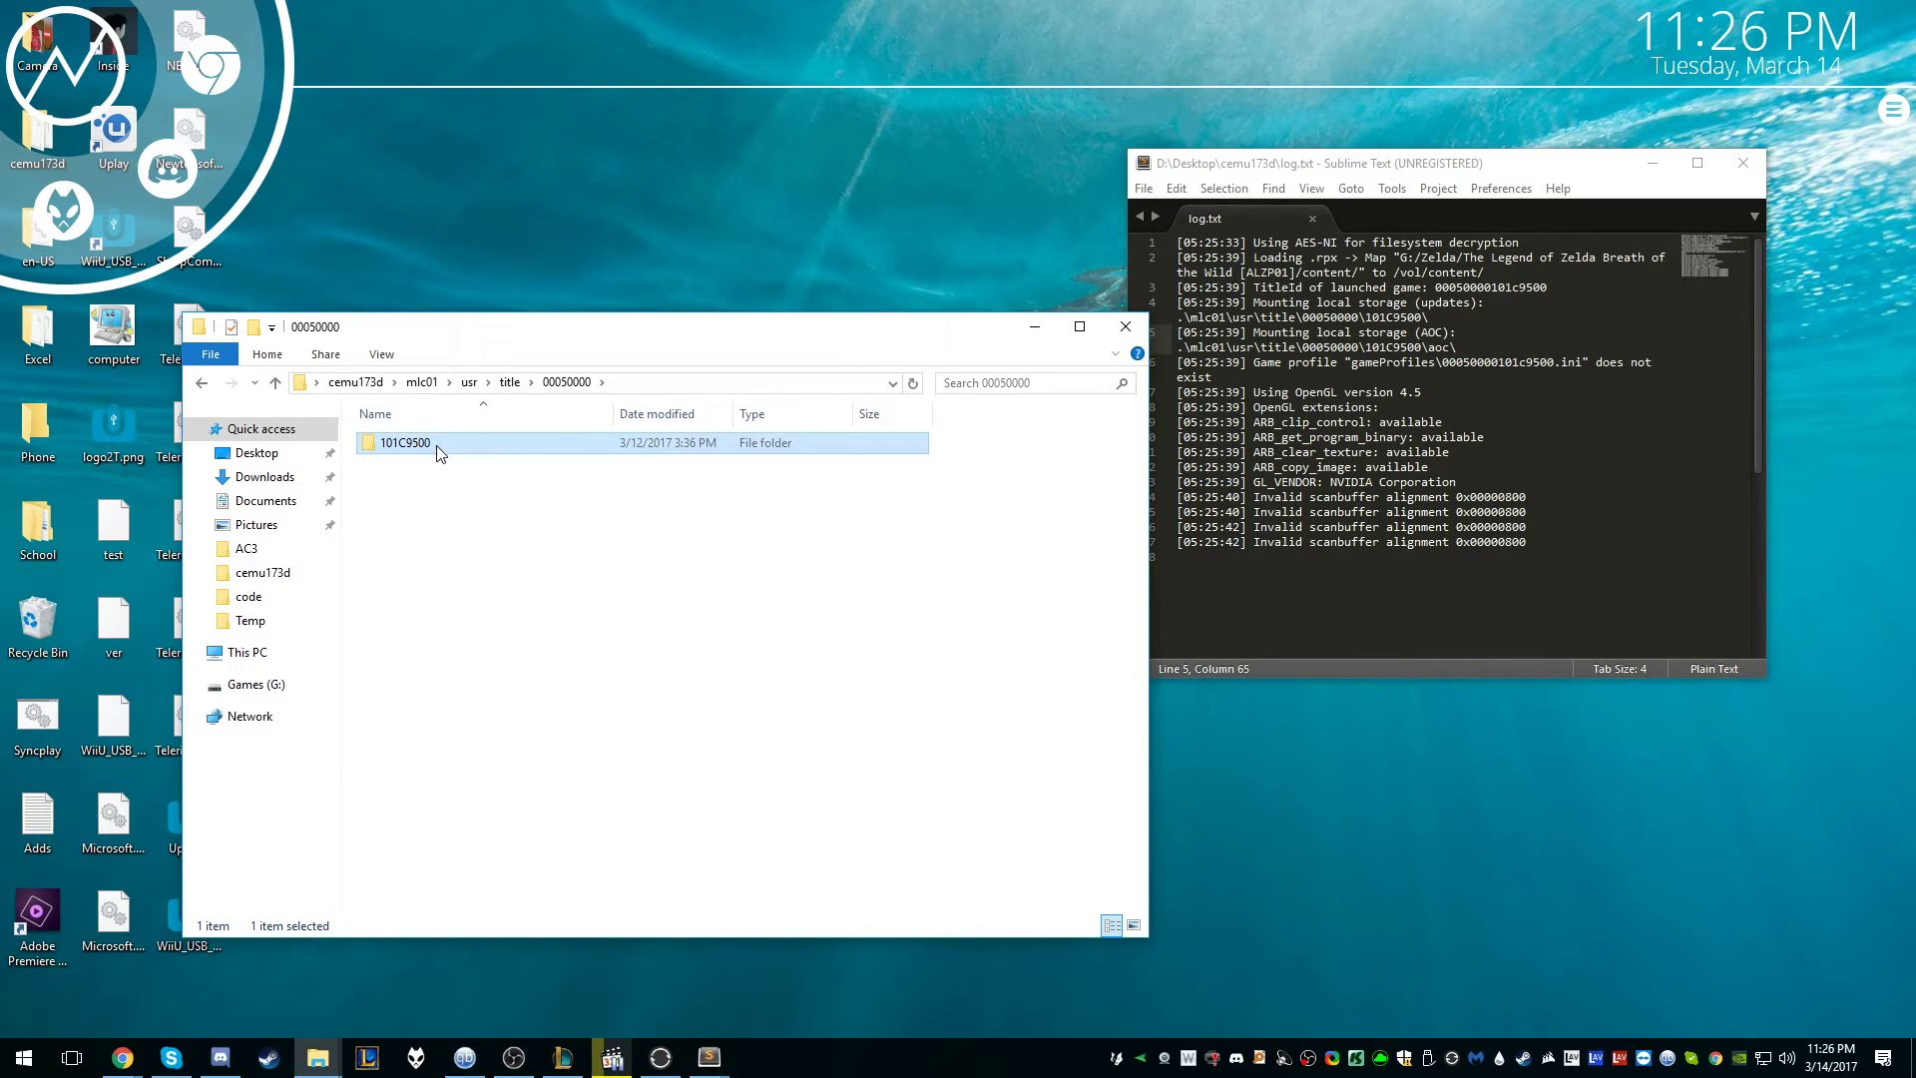
{"action": "double_click", "coordinate": [435, 452]}
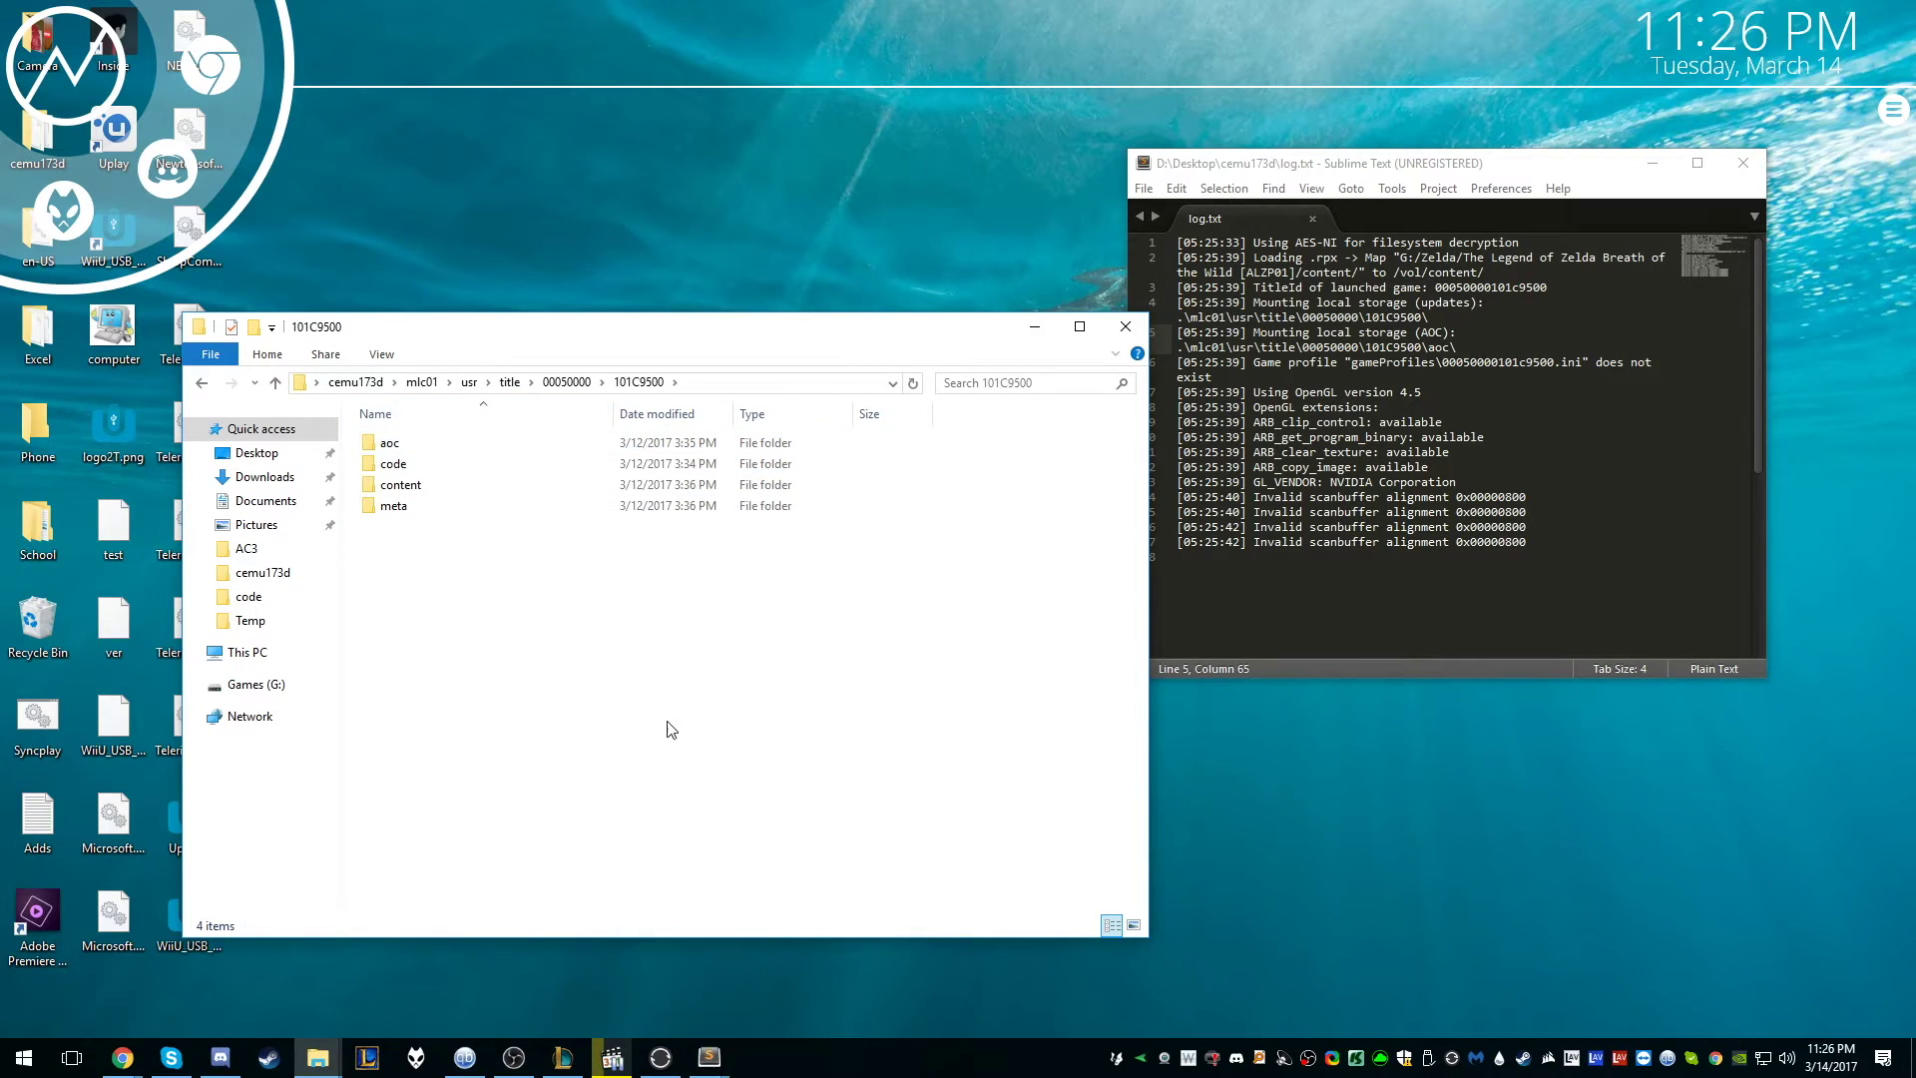
{"action": "left_click_drag", "start_coordinate": [667, 727], "coordinate": [619, 573]}
- Open a second Explorer window at Games (G:)\Zelda\(UPDATE DATA) (v33) (EUR) (unpacked)
{"action": "key", "text": "ctrl+n"}
{"action": "left_click_drag", "start_coordinate": [712, 375], "coordinate": [1339, 203]}
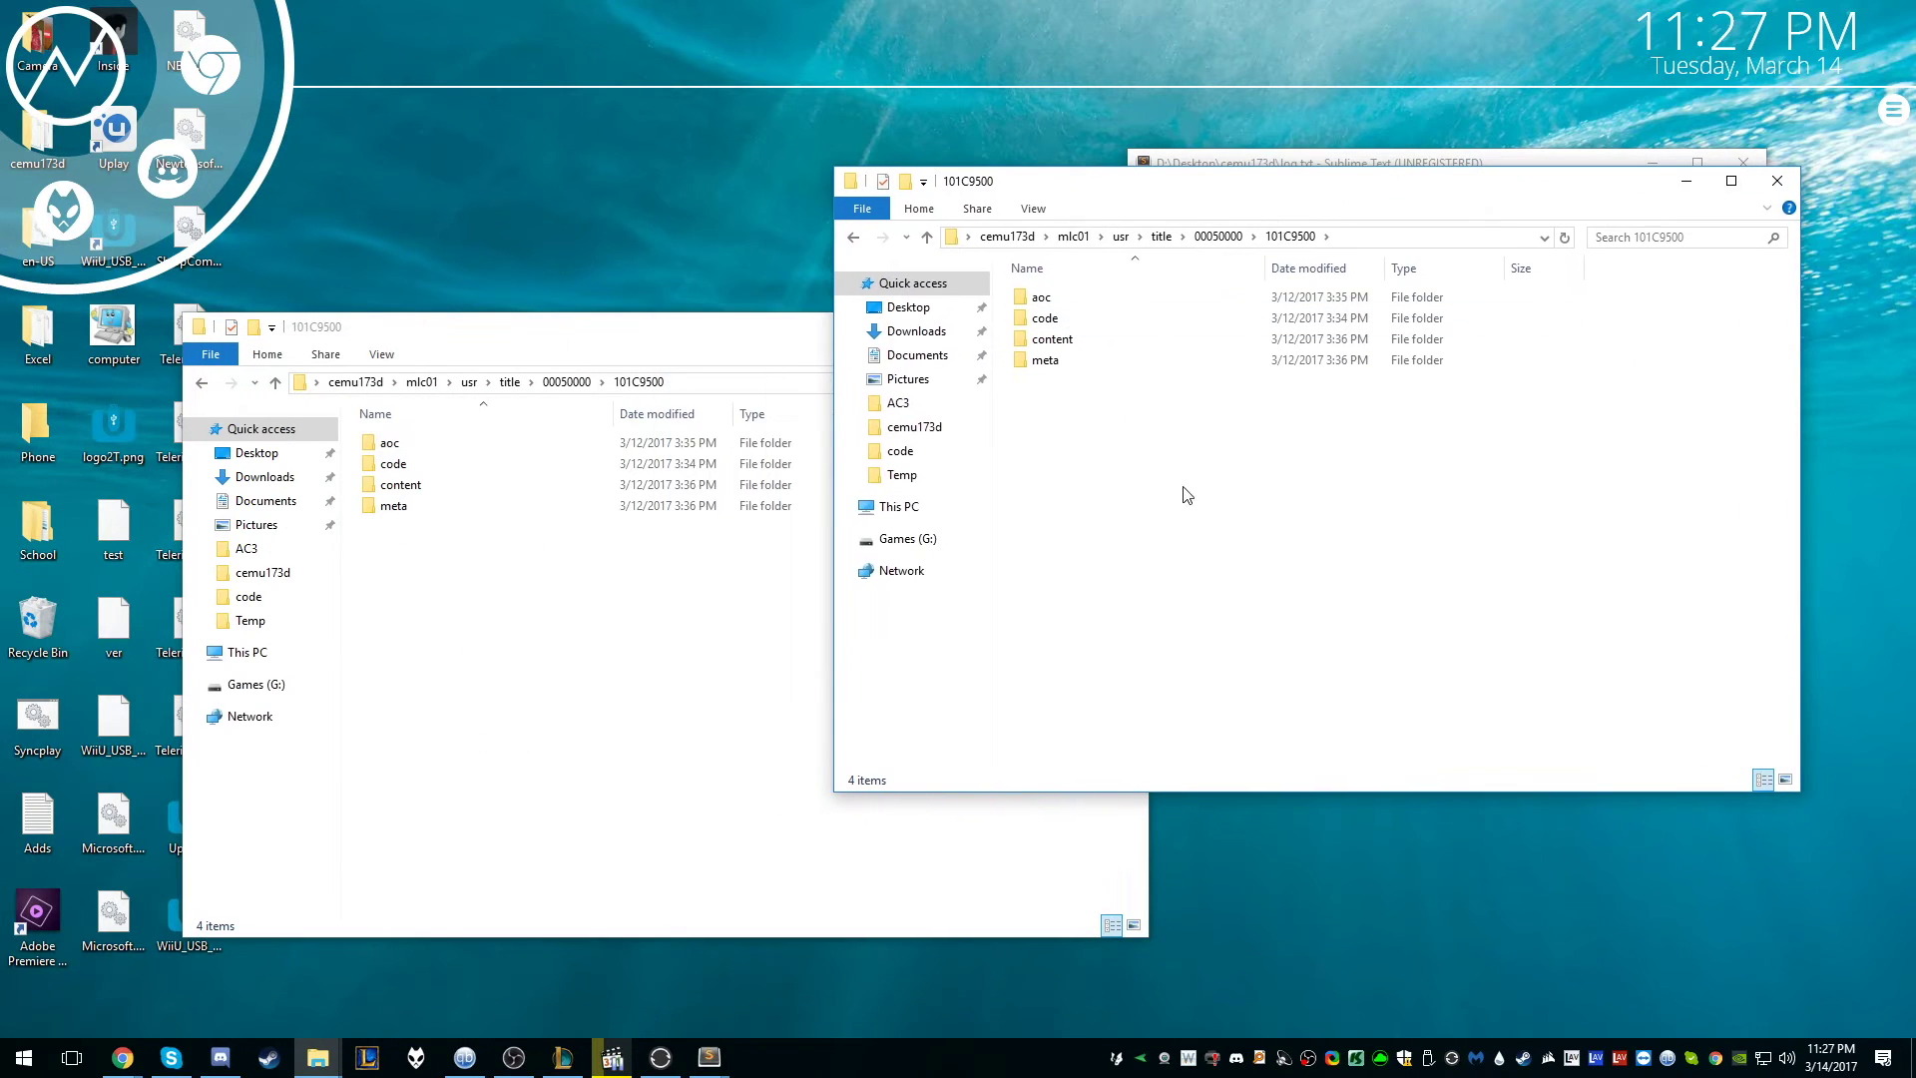
{"action": "left_click", "coordinate": [936, 540]}
{"action": "double_click", "coordinate": [1083, 400]}
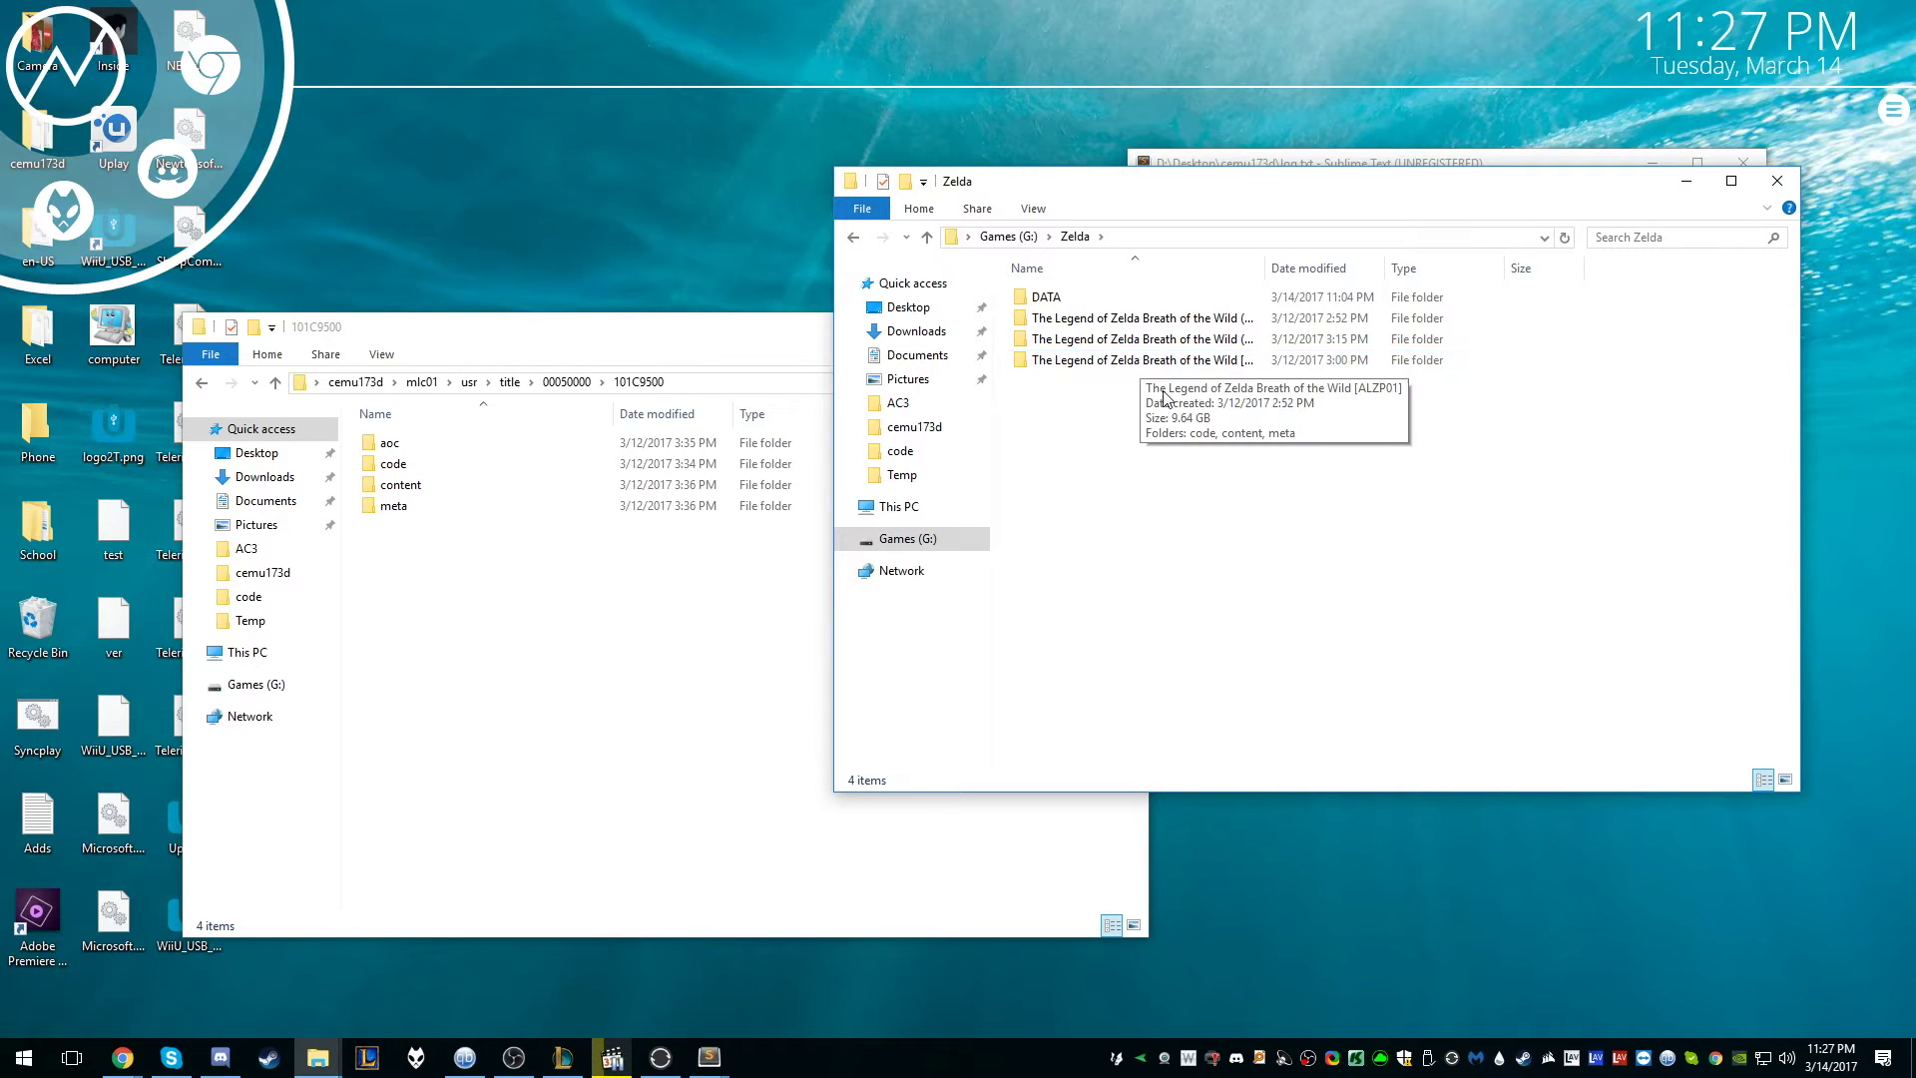
{"action": "left_click", "coordinate": [1177, 348]}
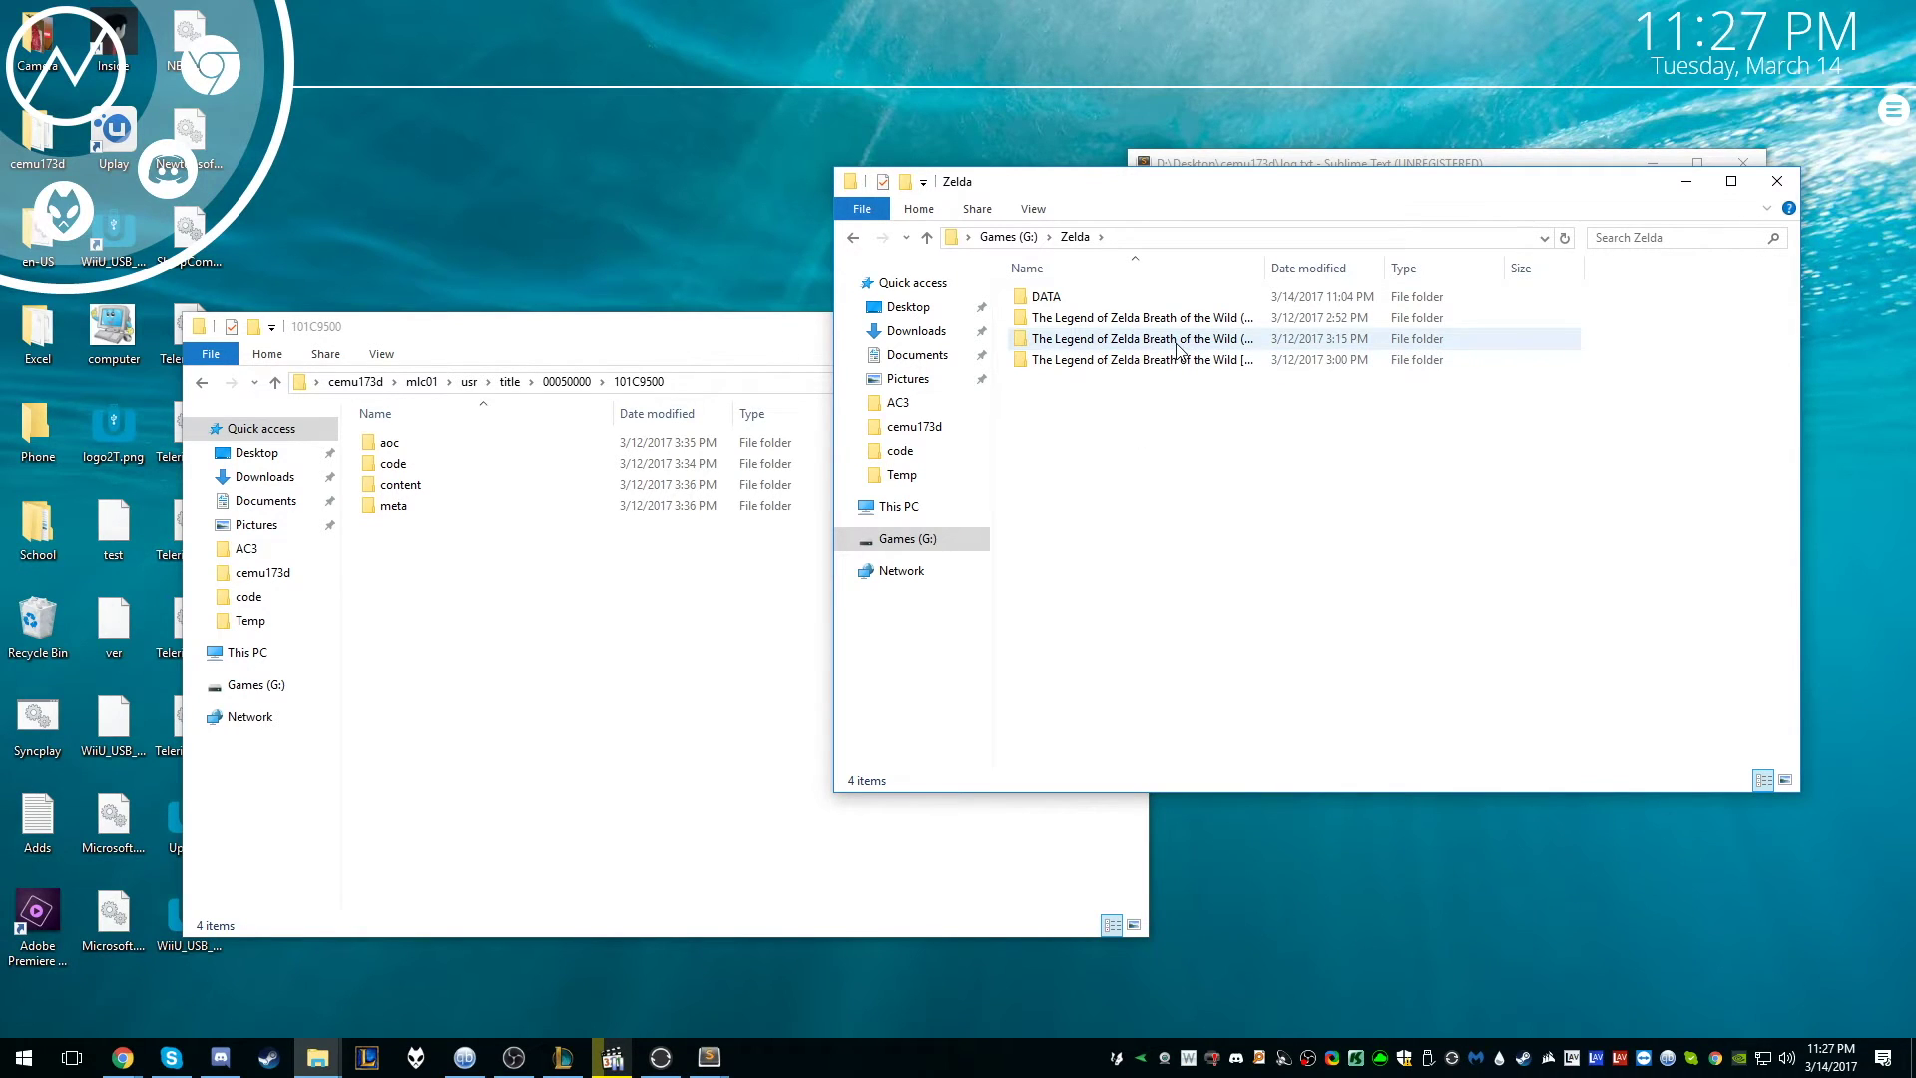
{"action": "double_click", "coordinate": [1177, 348]}
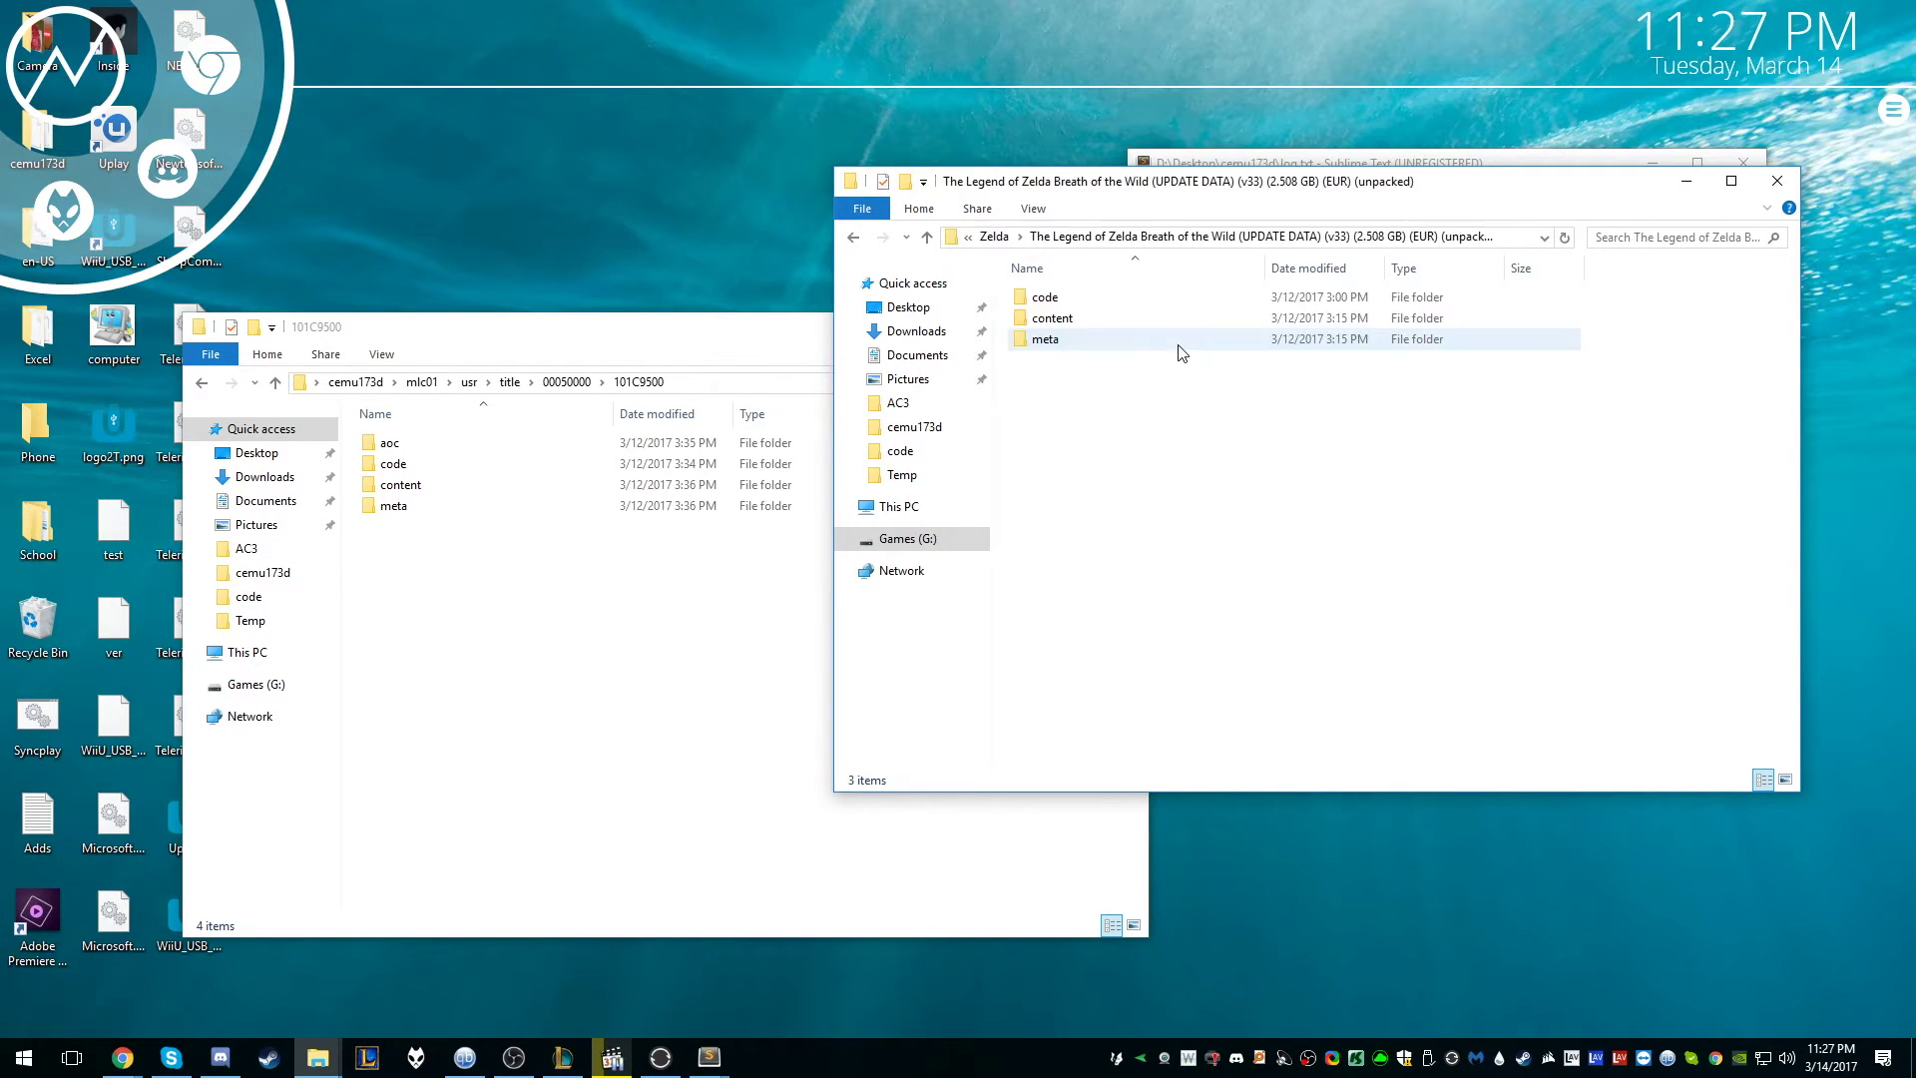
- Delete the old code, content and meta folders and copy in the update's versions
{"action": "left_click_drag", "start_coordinate": [1056, 547], "coordinate": [1103, 295]}
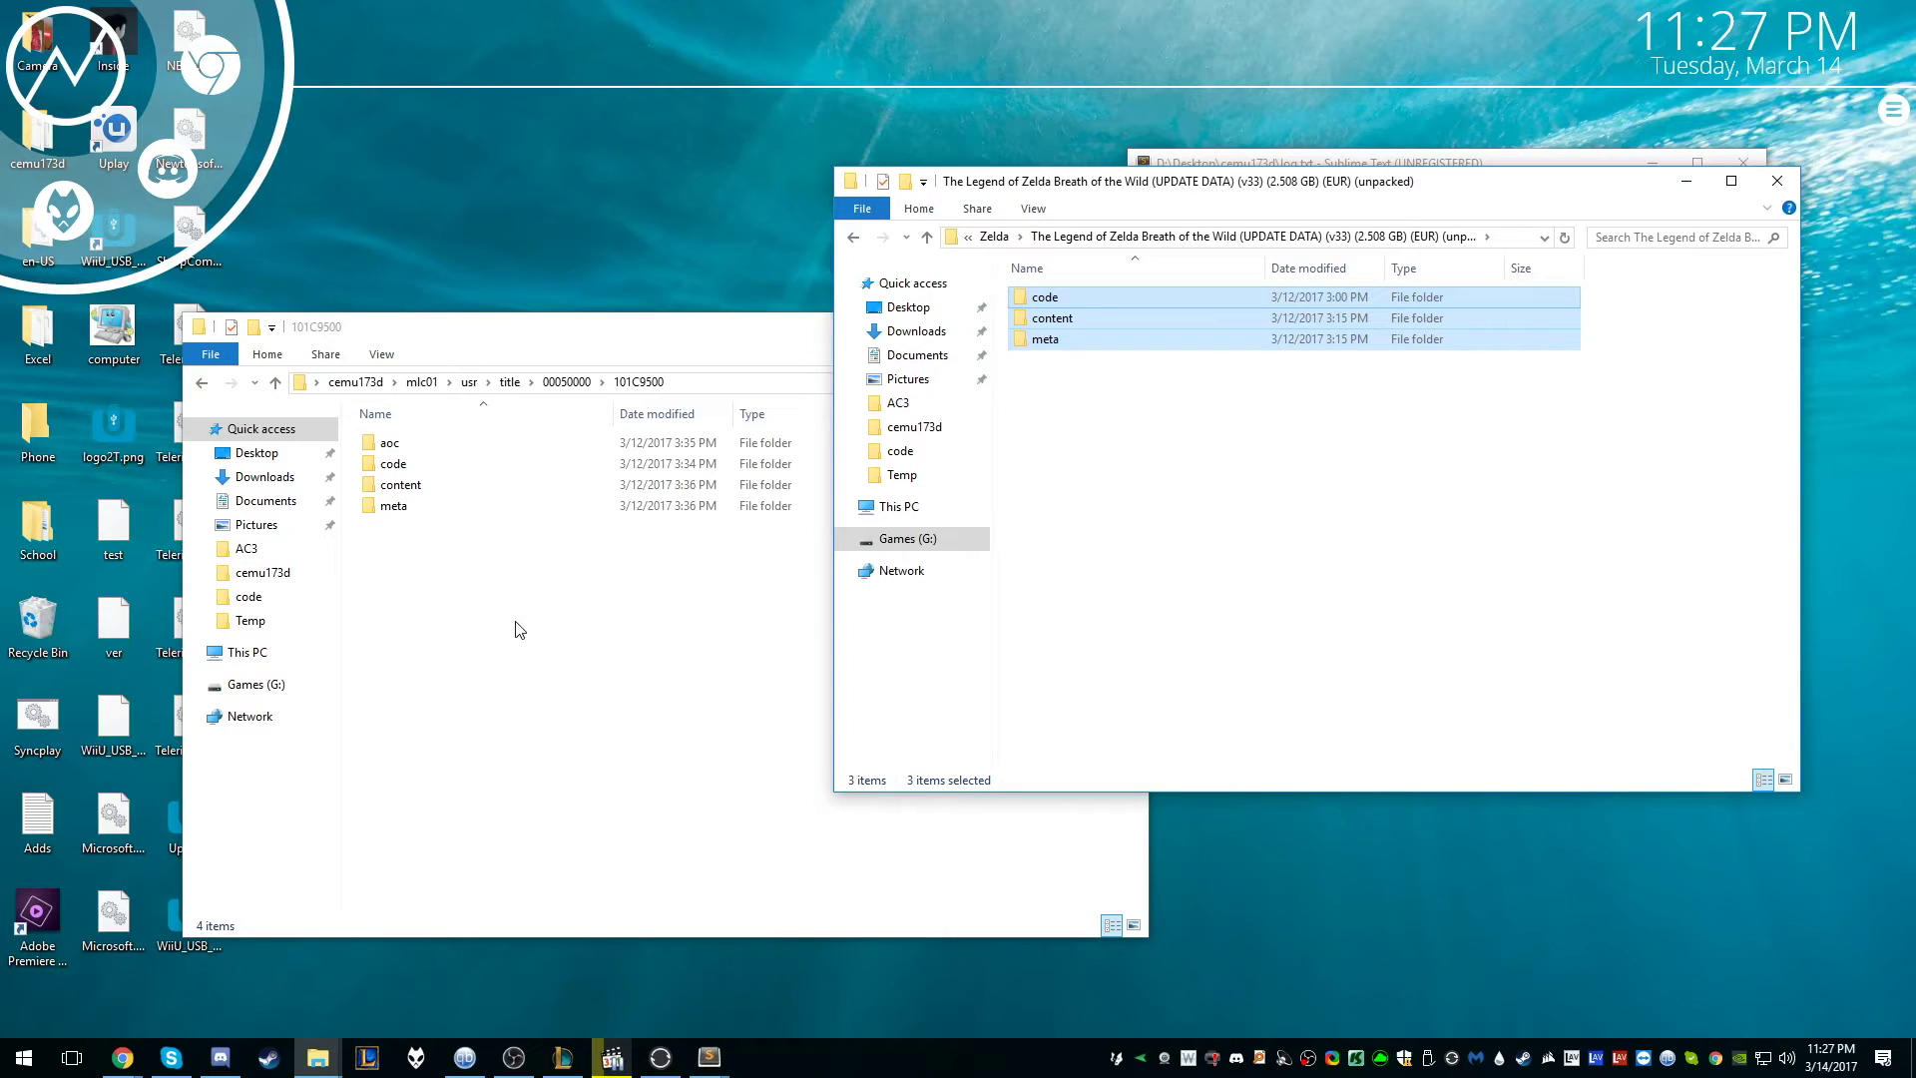
{"action": "left_click_drag", "start_coordinate": [470, 604], "coordinate": [439, 463]}
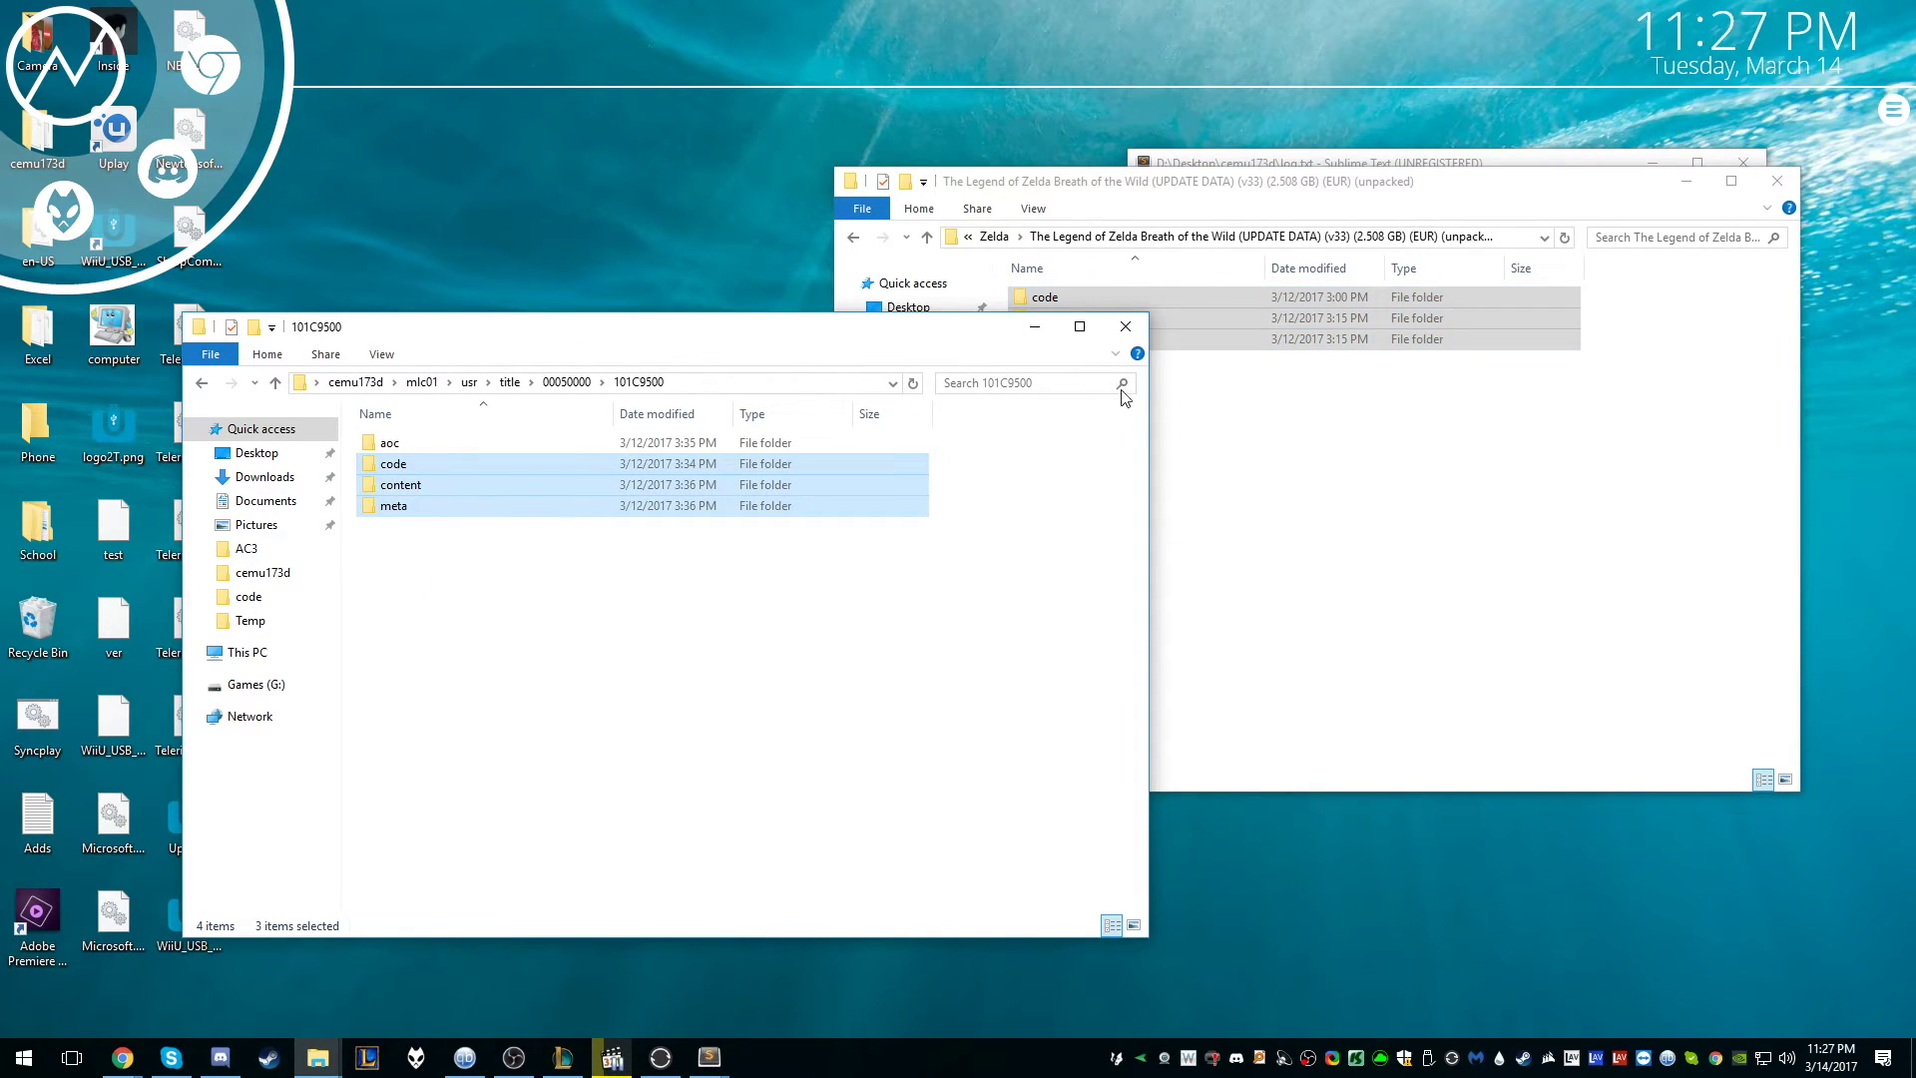
{"action": "key", "text": "Delete"}
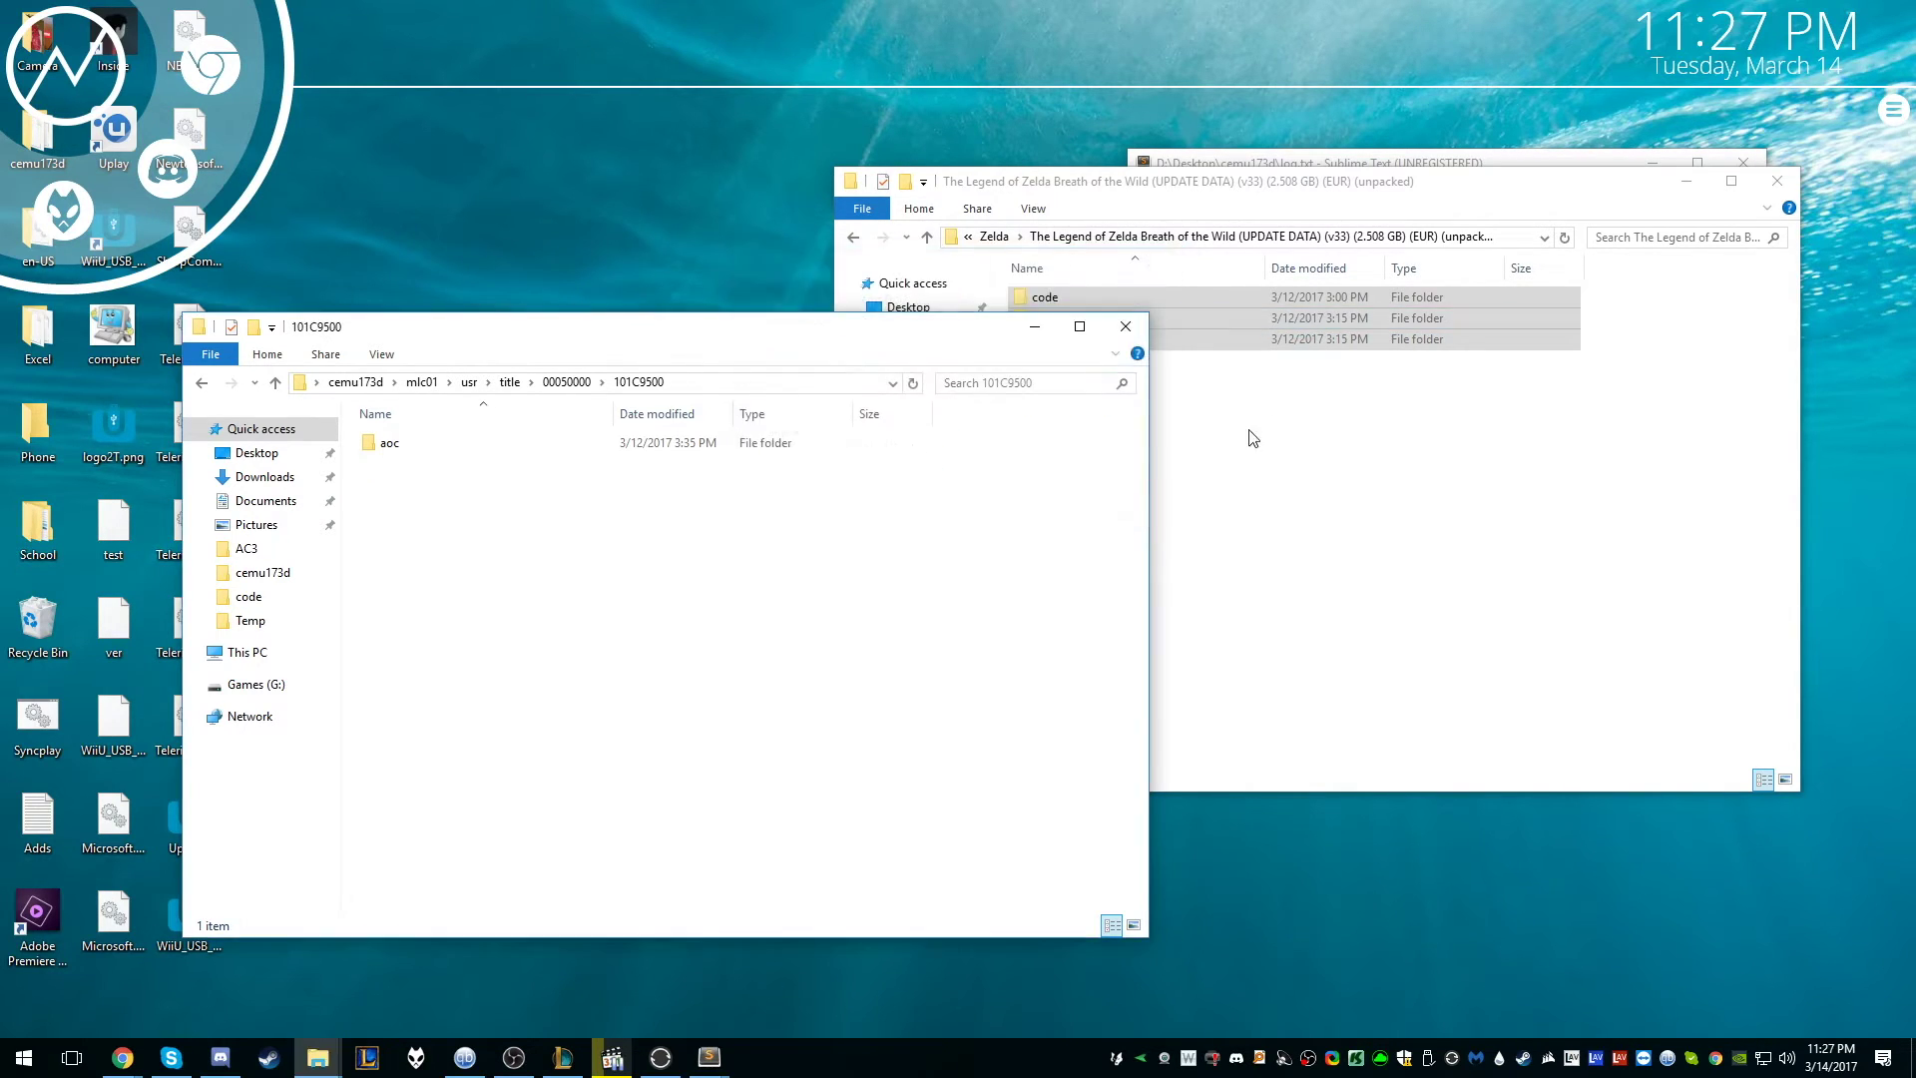
{"action": "left_click_drag", "start_coordinate": [1351, 337], "coordinate": [682, 661]}
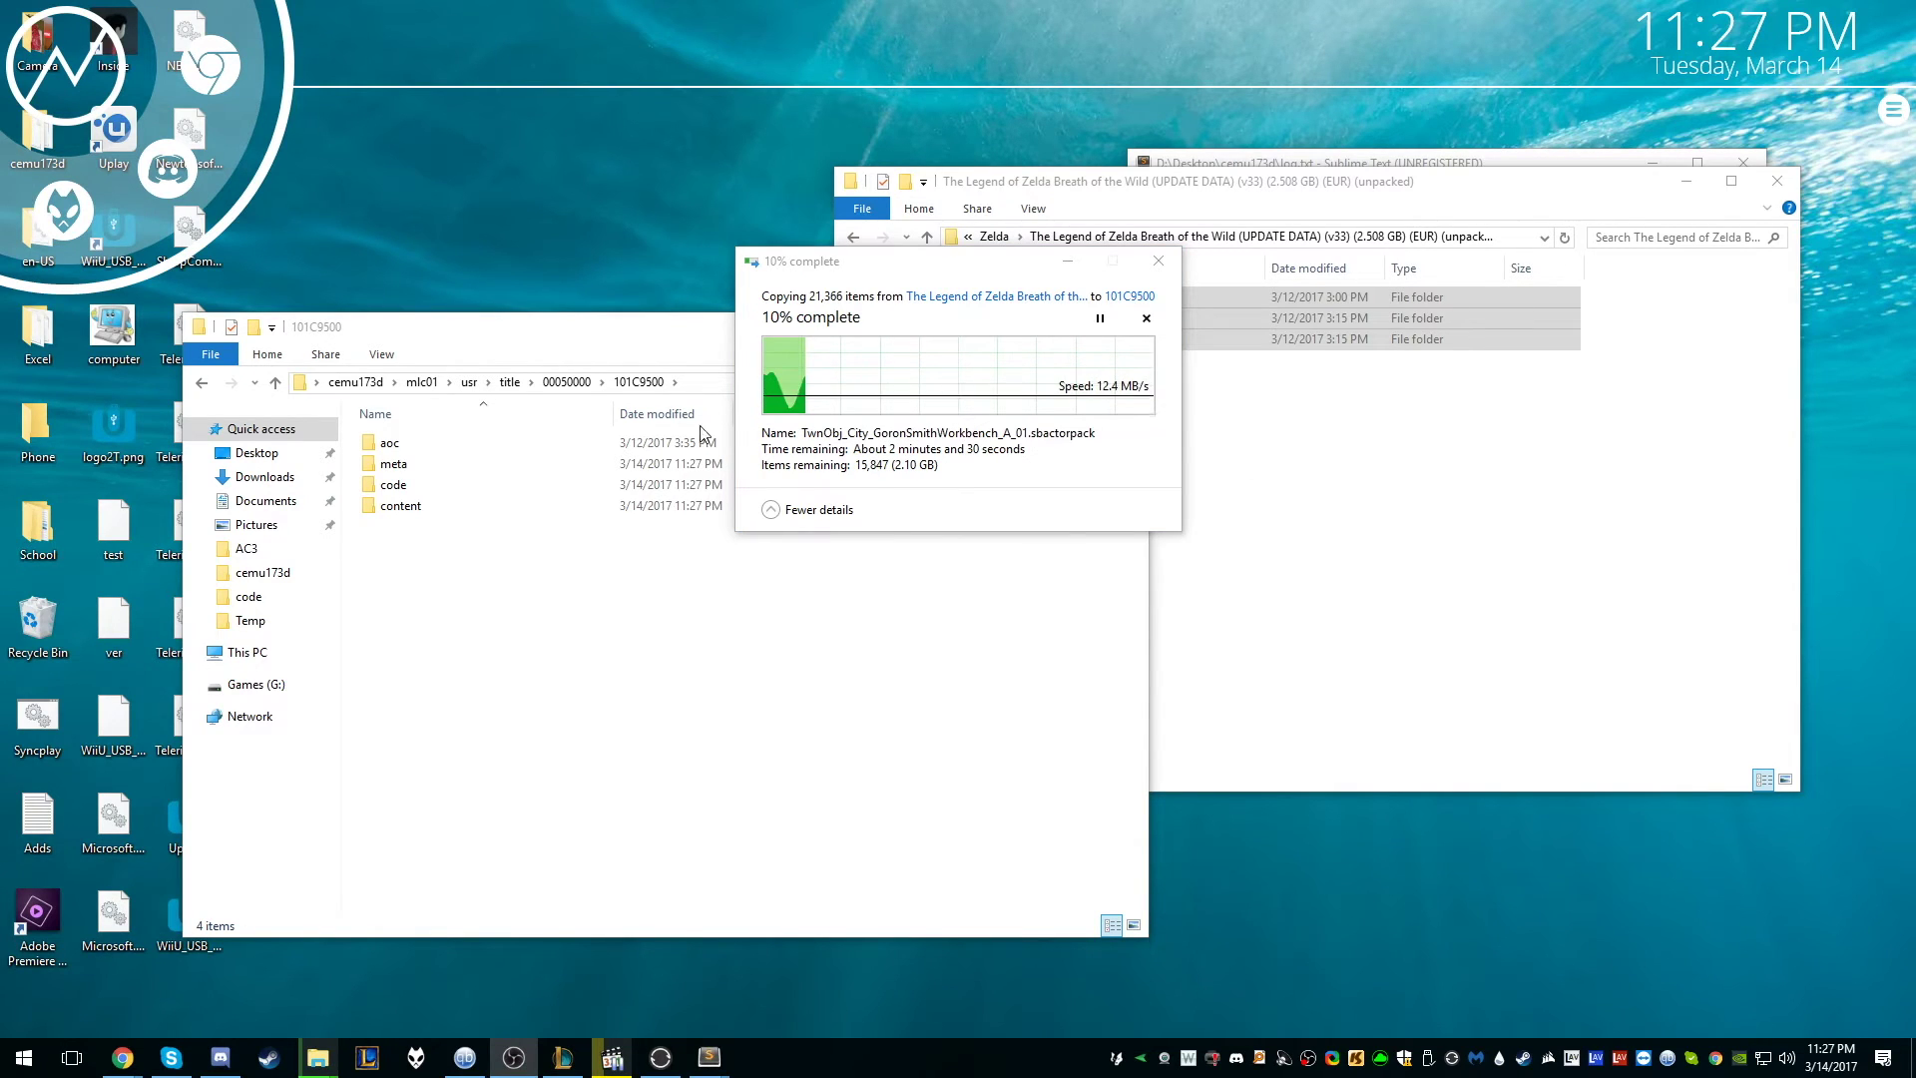
- Delete the old aoc folder from 101C9500
{"action": "left_click", "coordinate": [679, 744]}
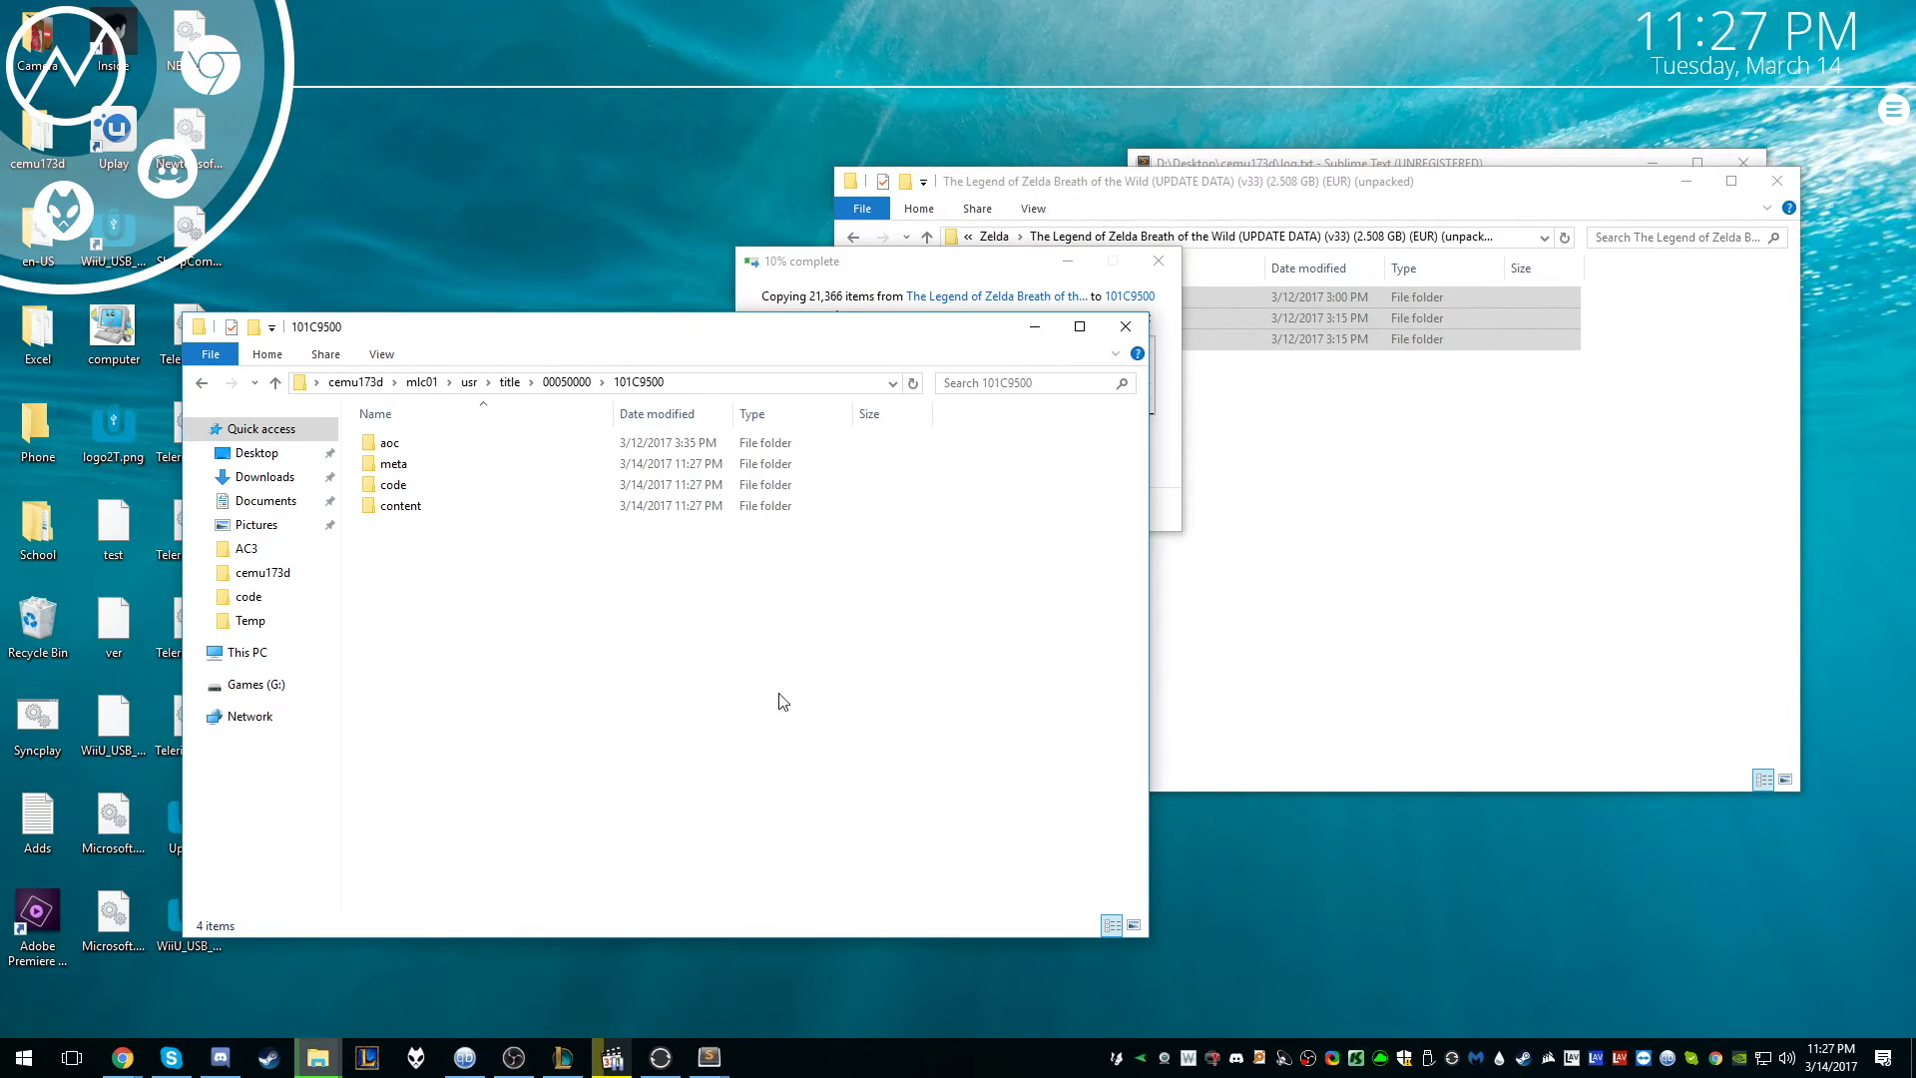
{"action": "left_click", "coordinate": [393, 452]}
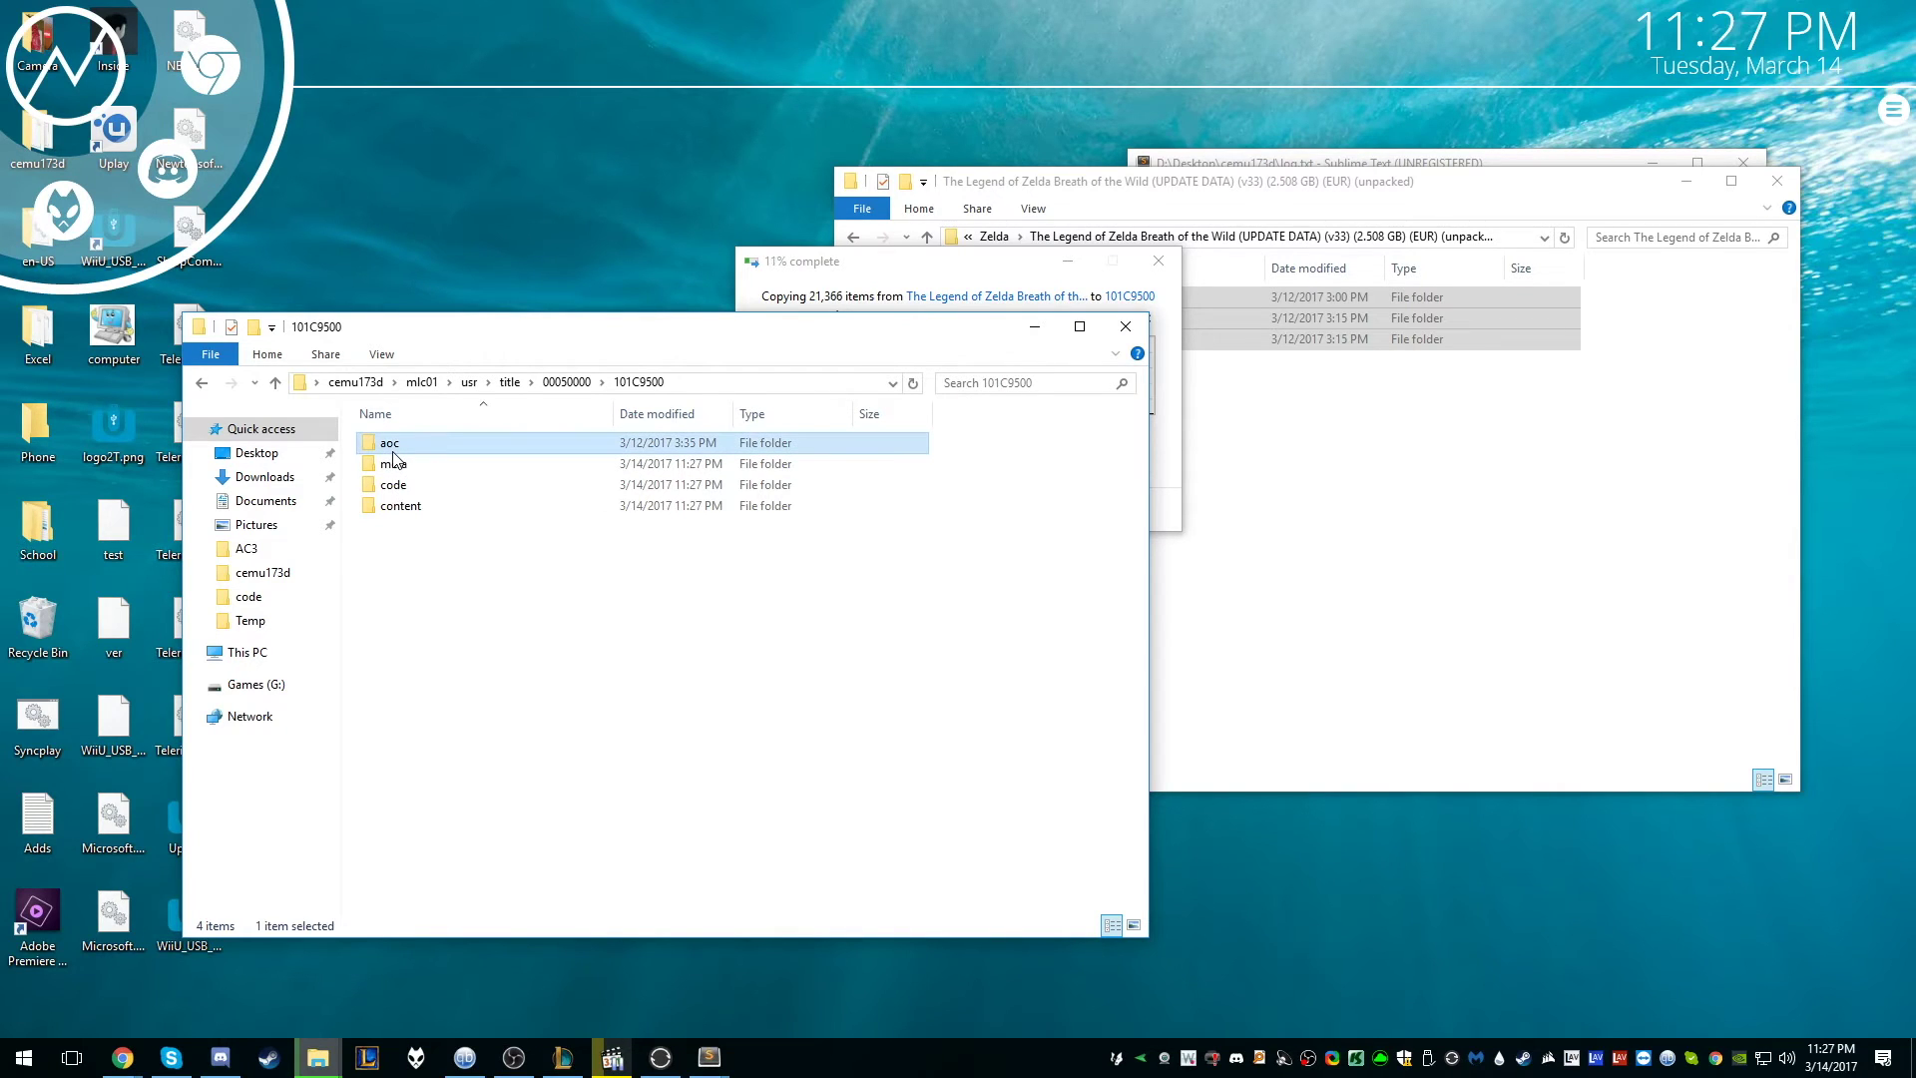
{"action": "key", "text": "Delete"}
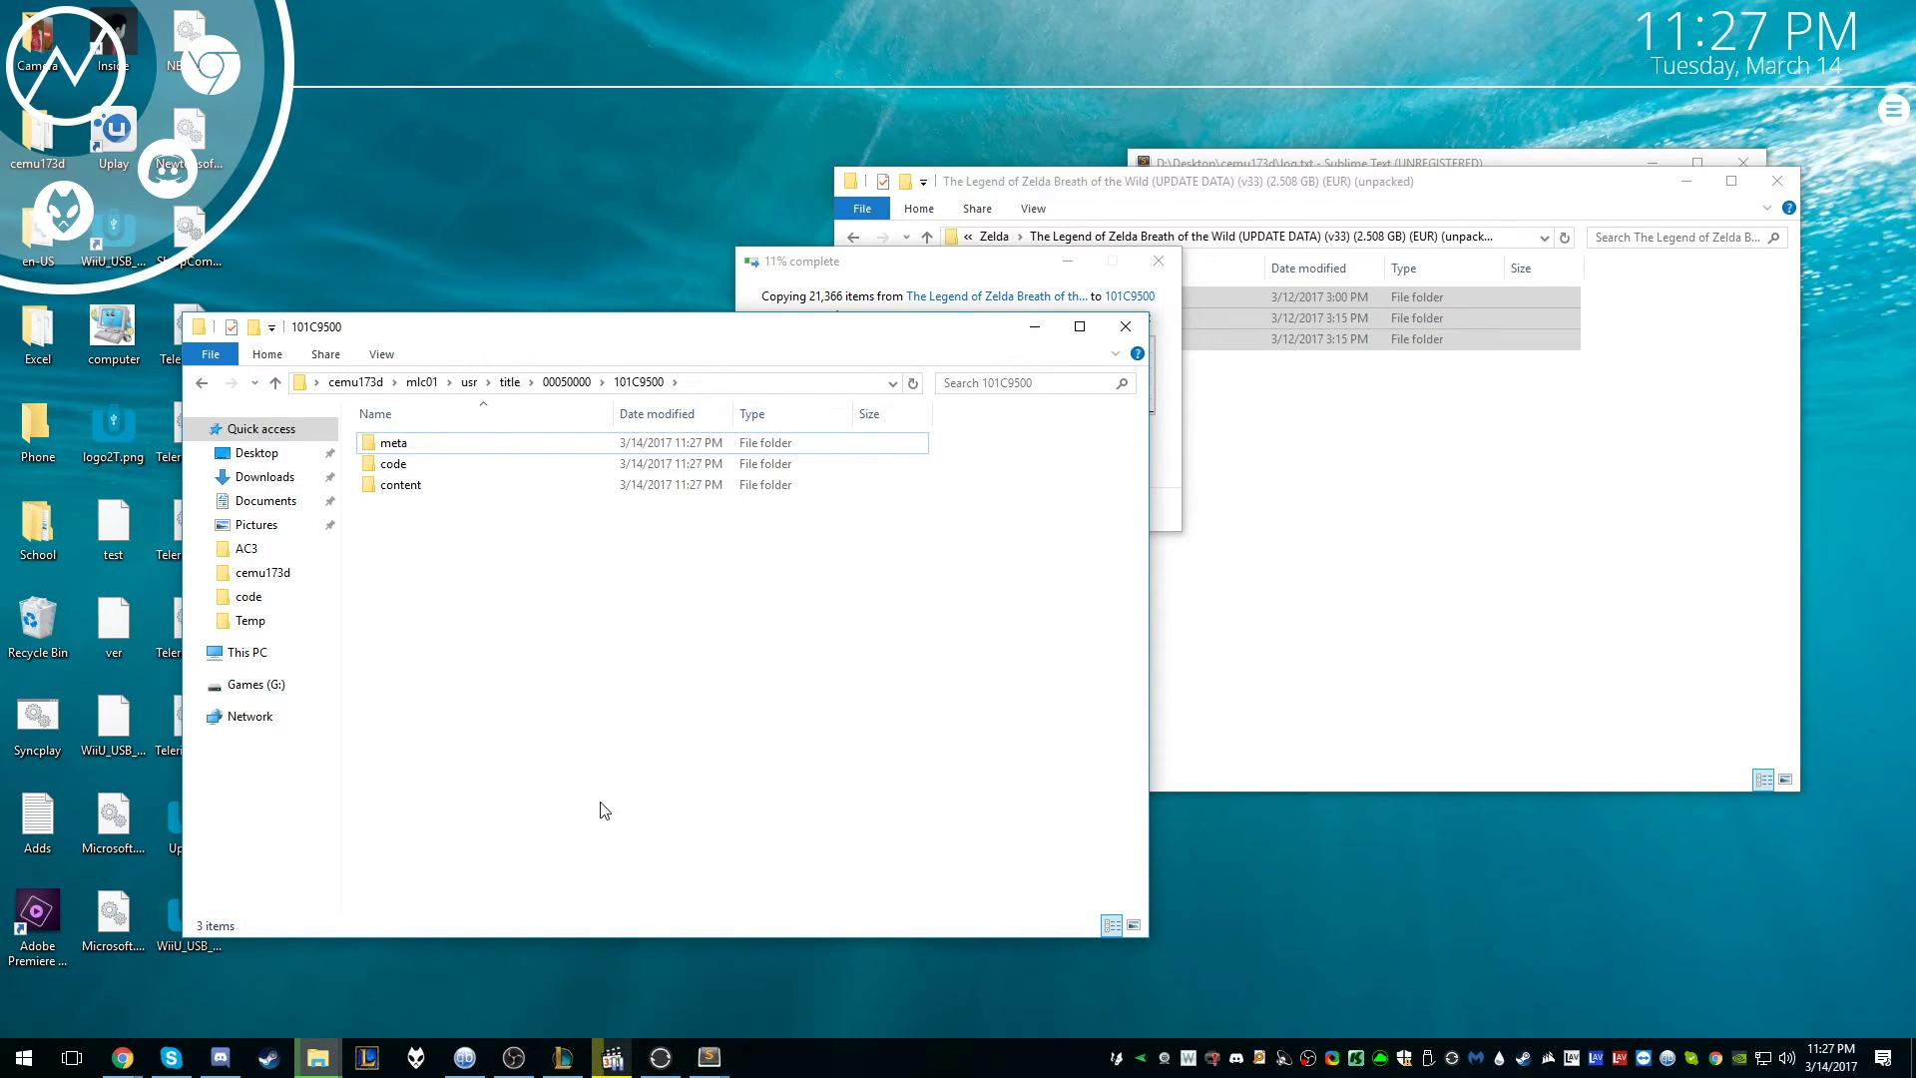
- Create a new folder named aoc inside 101C9500
{"action": "key", "text": "ctrl+shift+n"}
{"action": "type", "text": "aoc"}
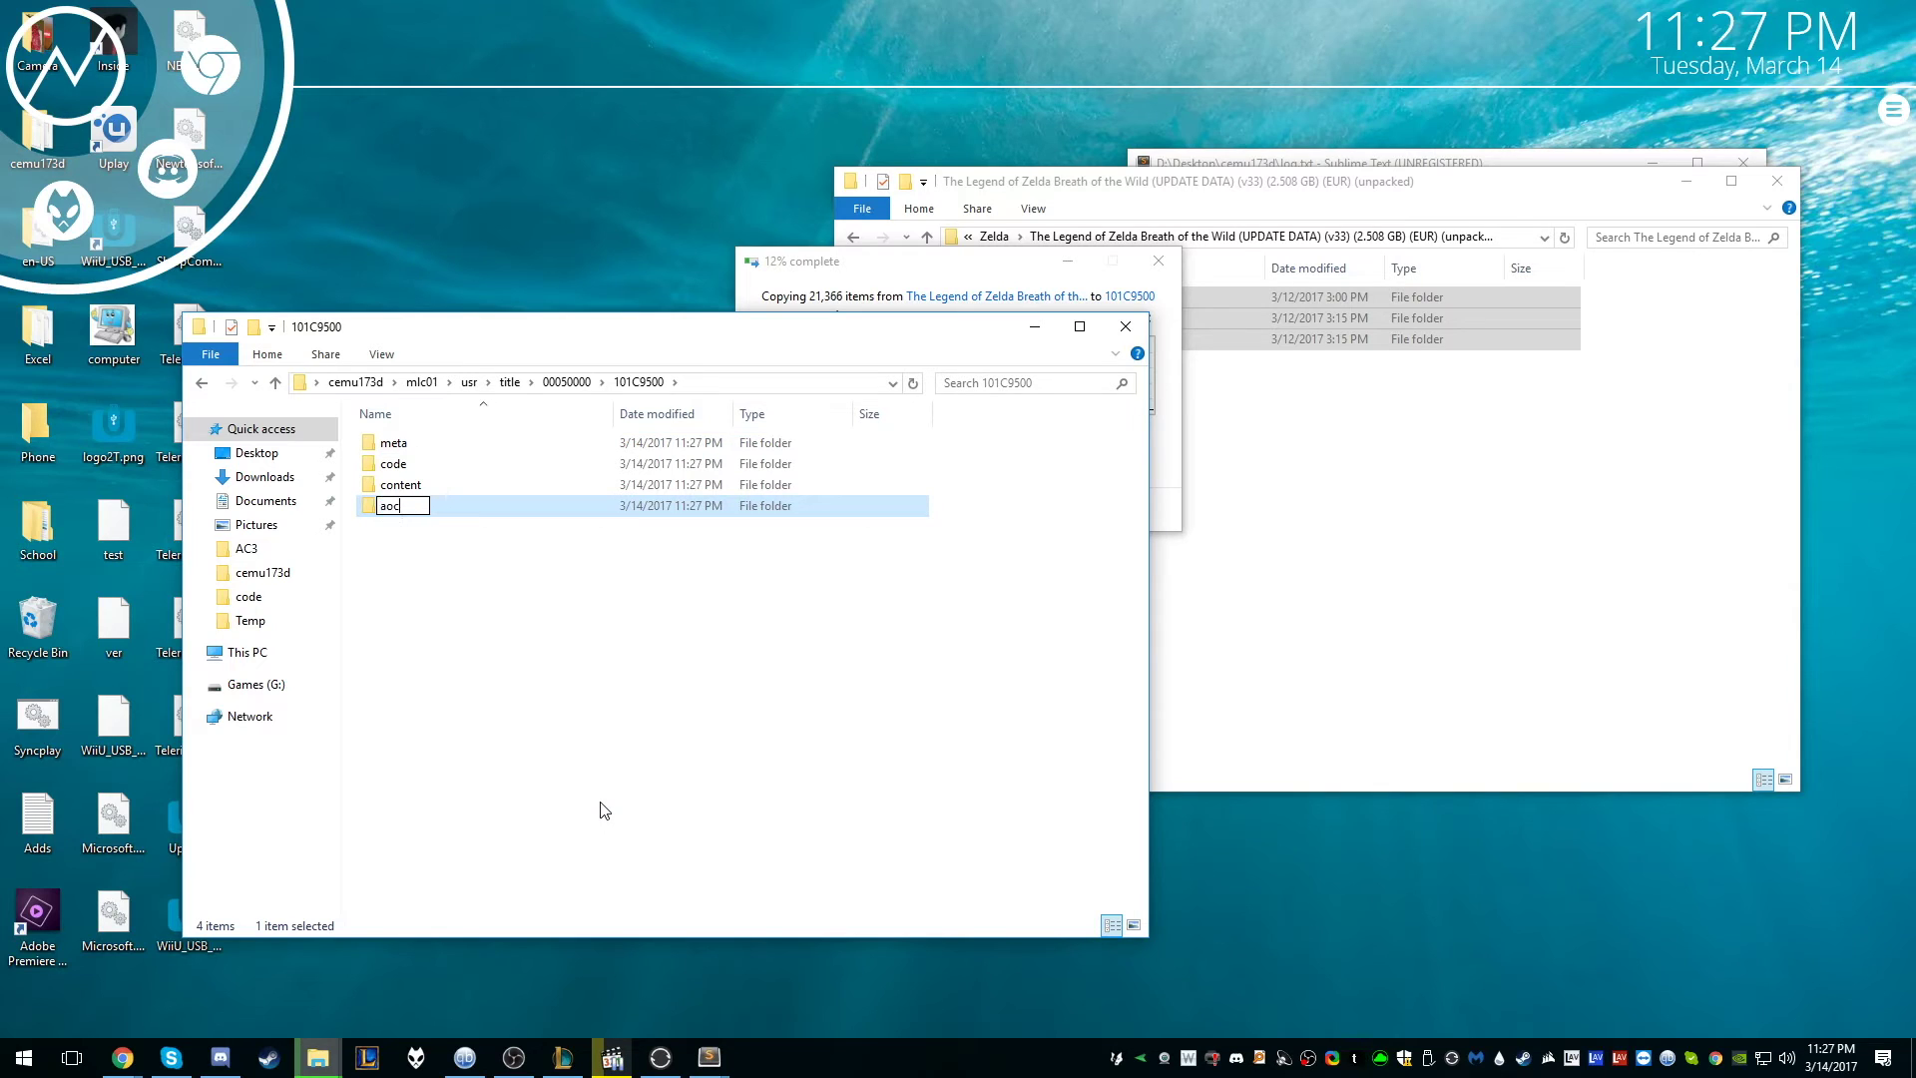
{"action": "left_click", "coordinate": [1500, 502]}
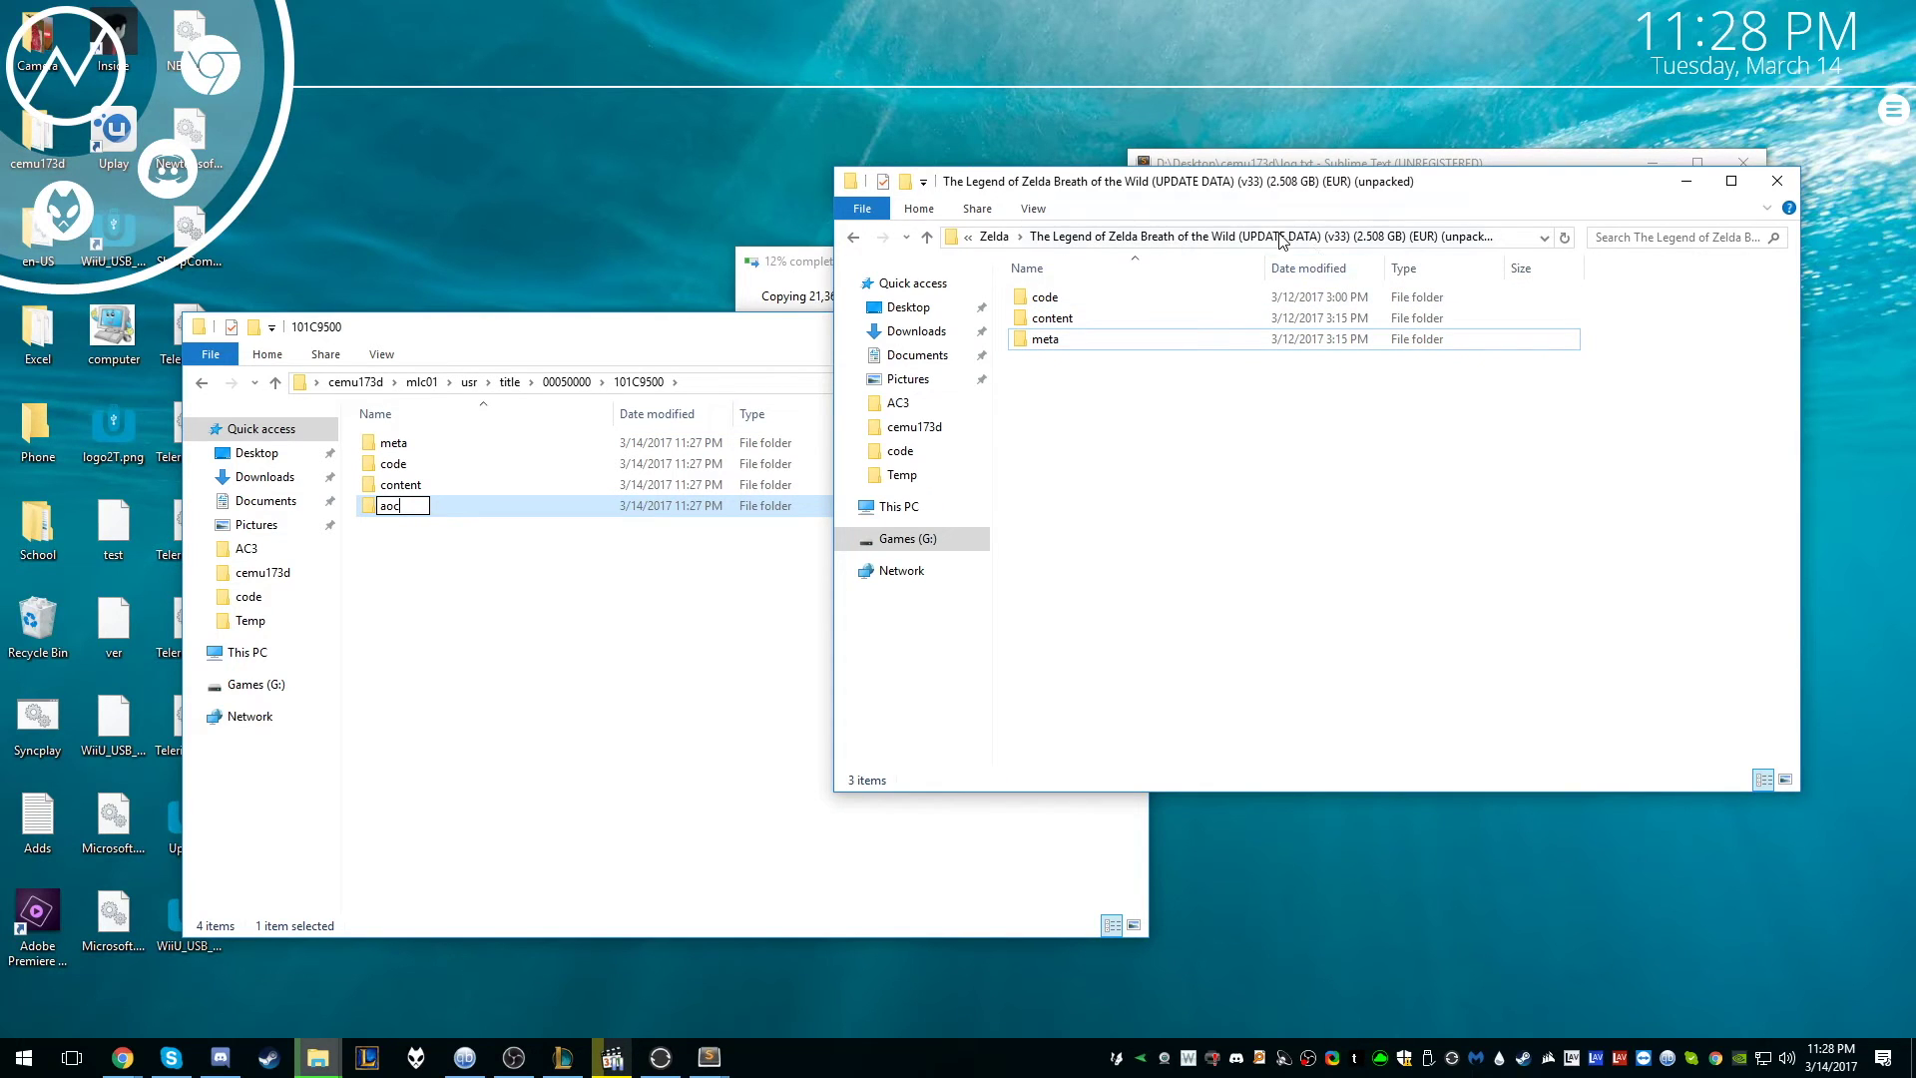
- Copy the DLC's code, content and meta folders into aoc, then close the DLC window
{"action": "left_click", "coordinate": [994, 237]}
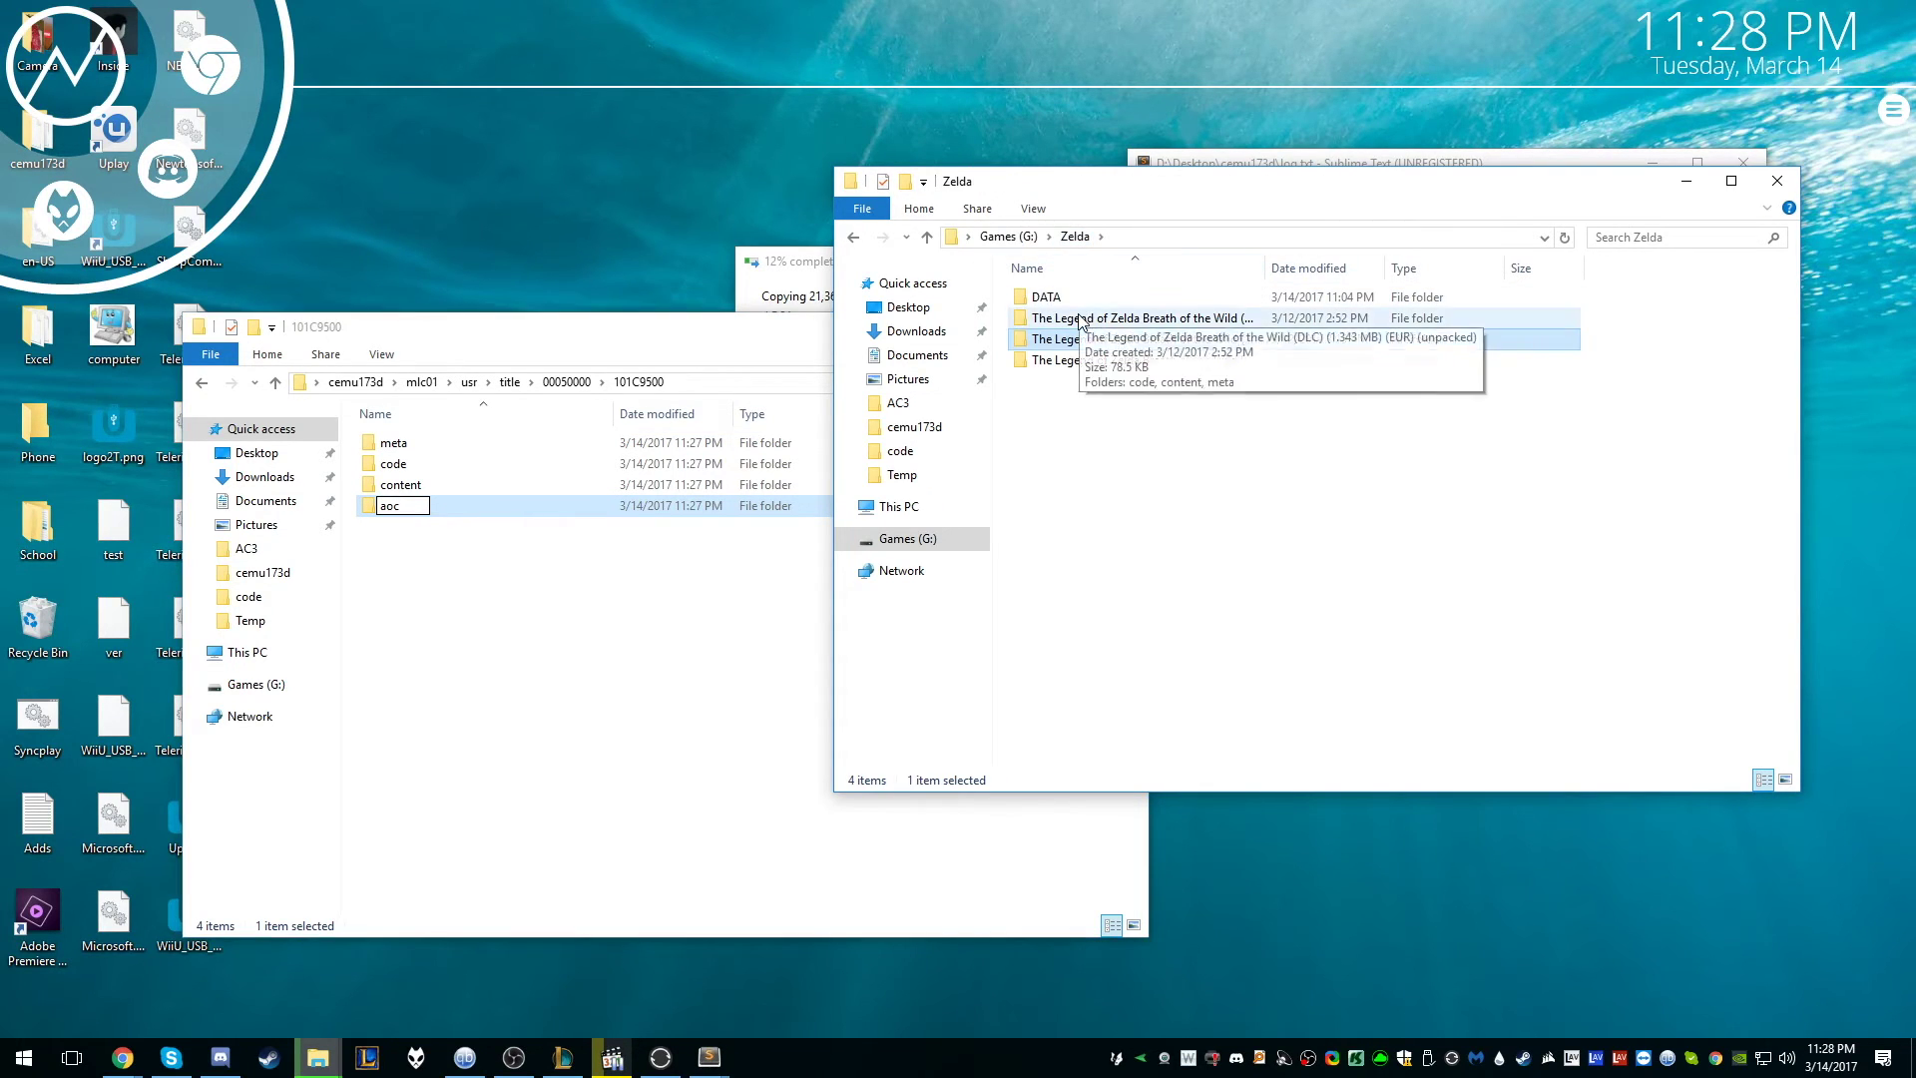
{"action": "double_click", "coordinate": [1058, 317]}
{"action": "left_click_drag", "start_coordinate": [1260, 499], "coordinate": [1010, 289]}
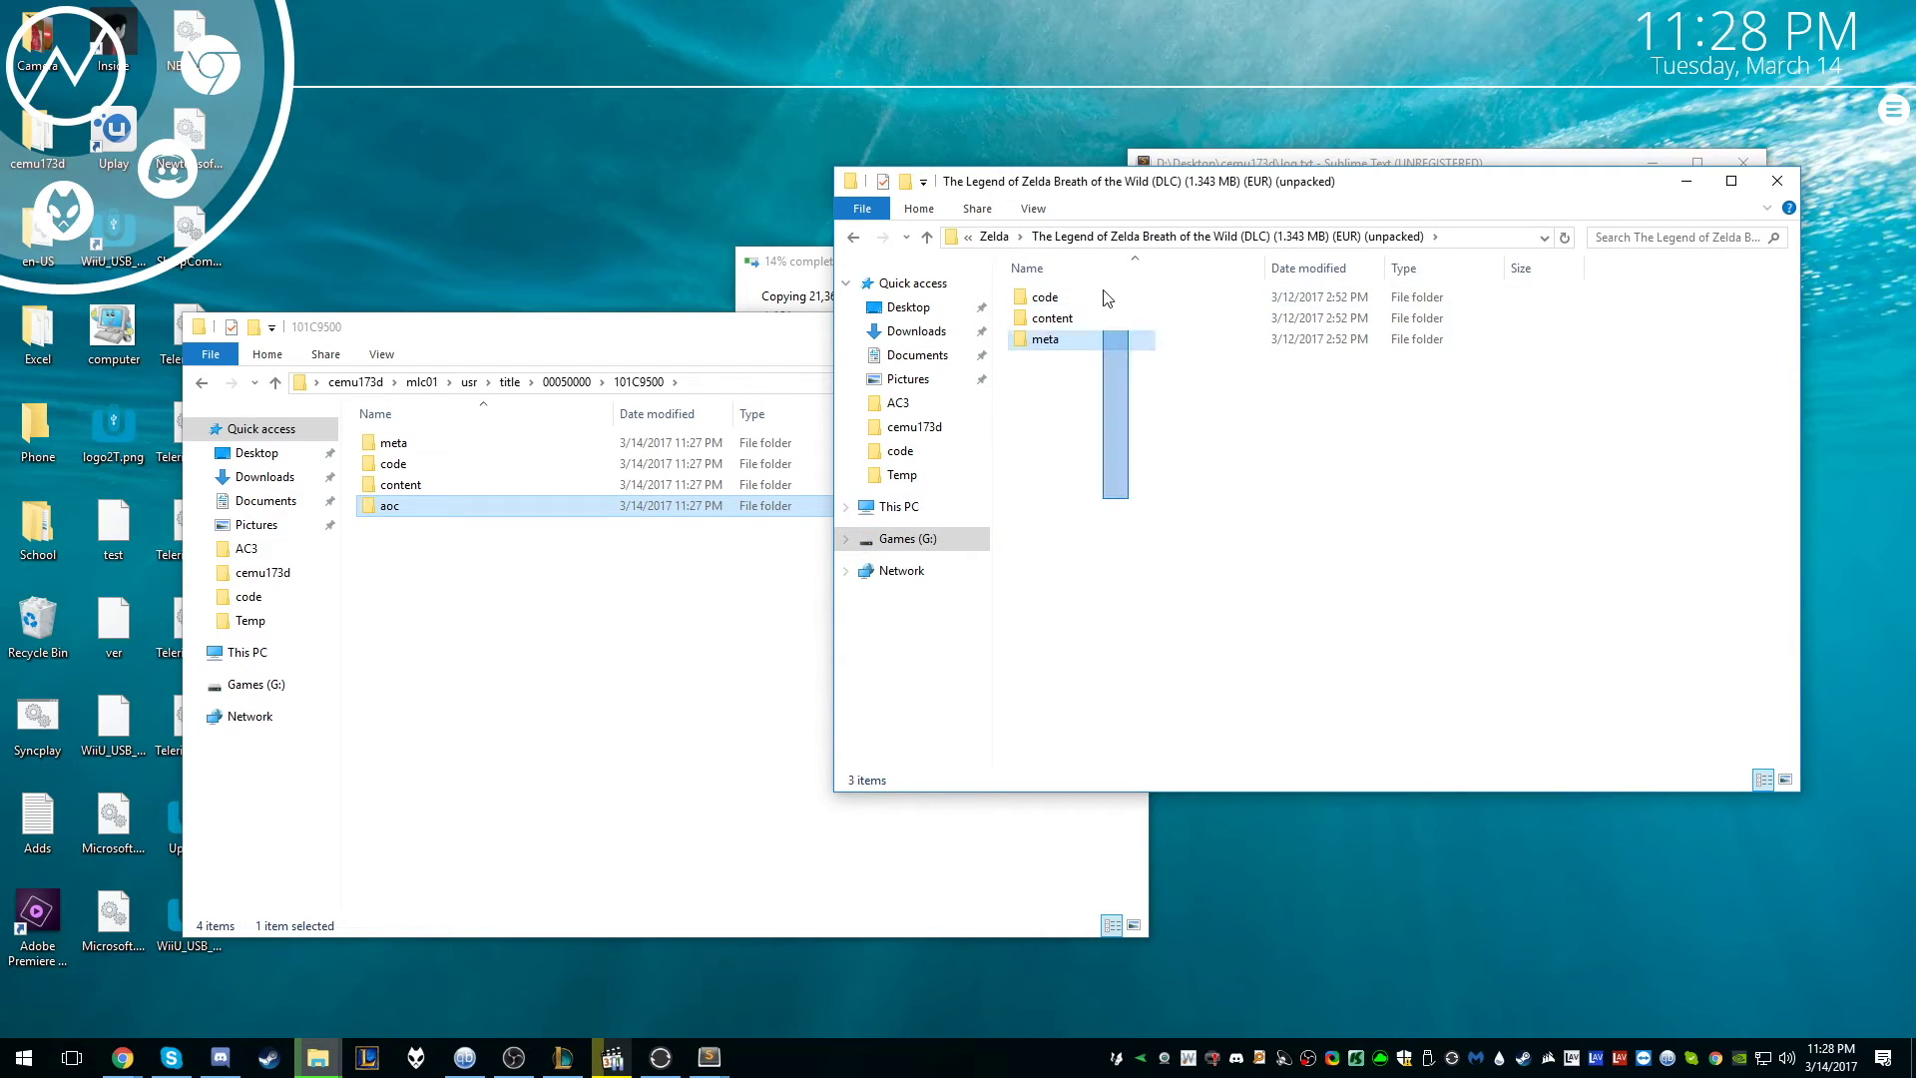
{"action": "left_click", "coordinate": [471, 499]}
{"action": "double_click", "coordinate": [417, 509]}
{"action": "left_click_drag", "start_coordinate": [1297, 317], "coordinate": [519, 738]}
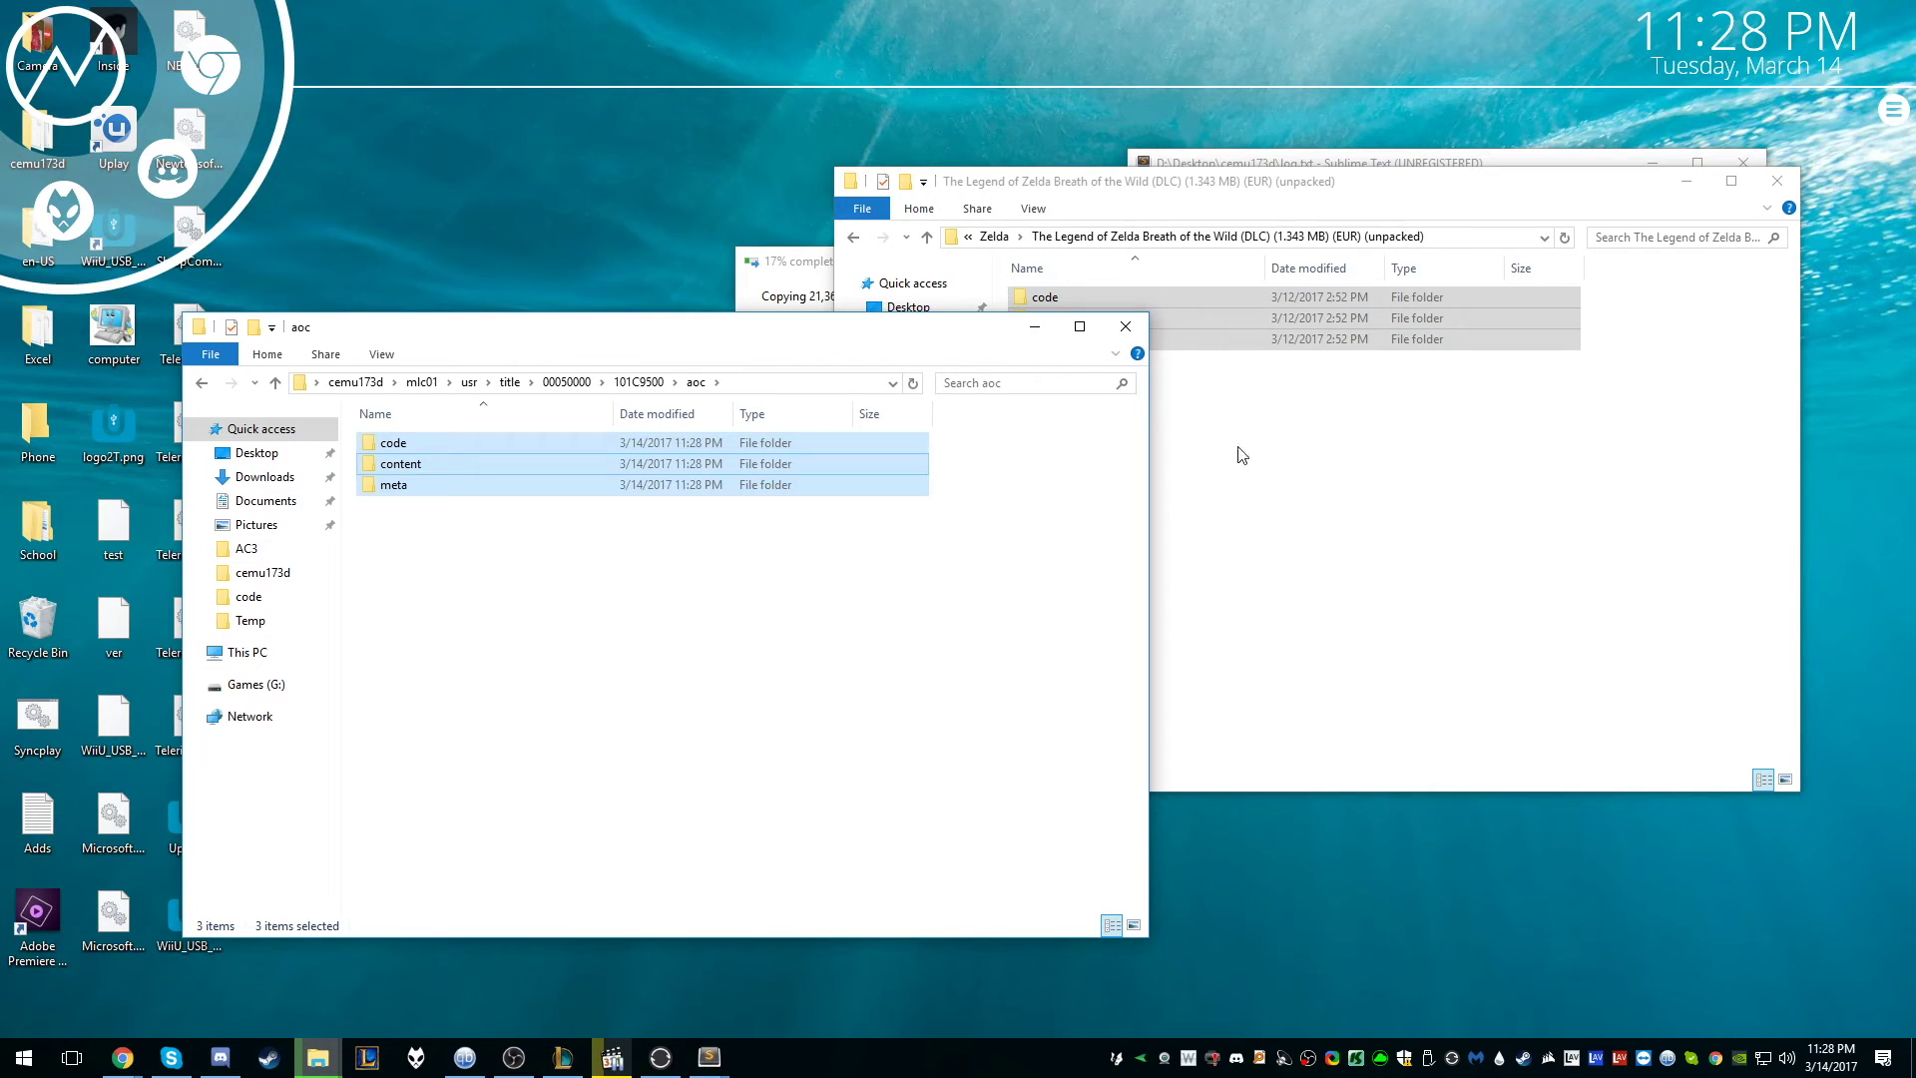
{"action": "left_click", "coordinate": [1784, 188]}
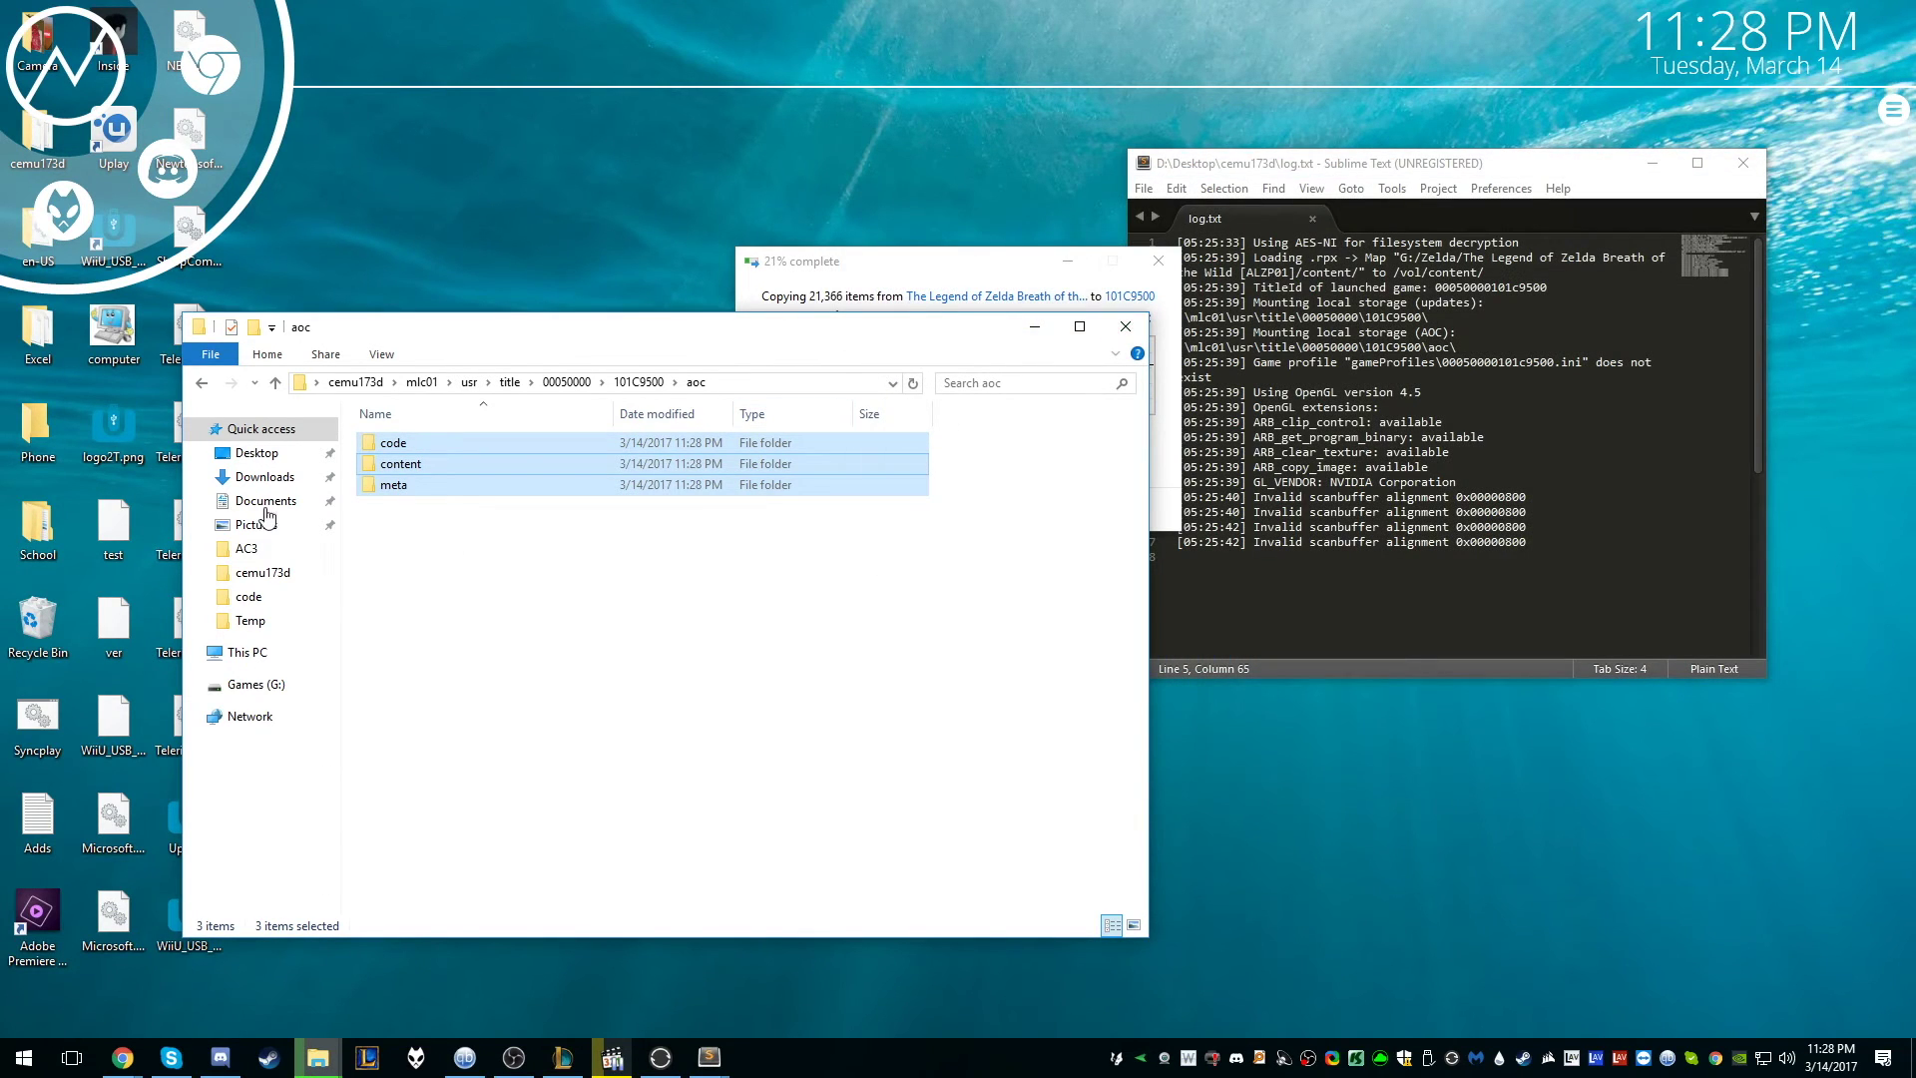
{"action": "left_click", "coordinate": [202, 383]}
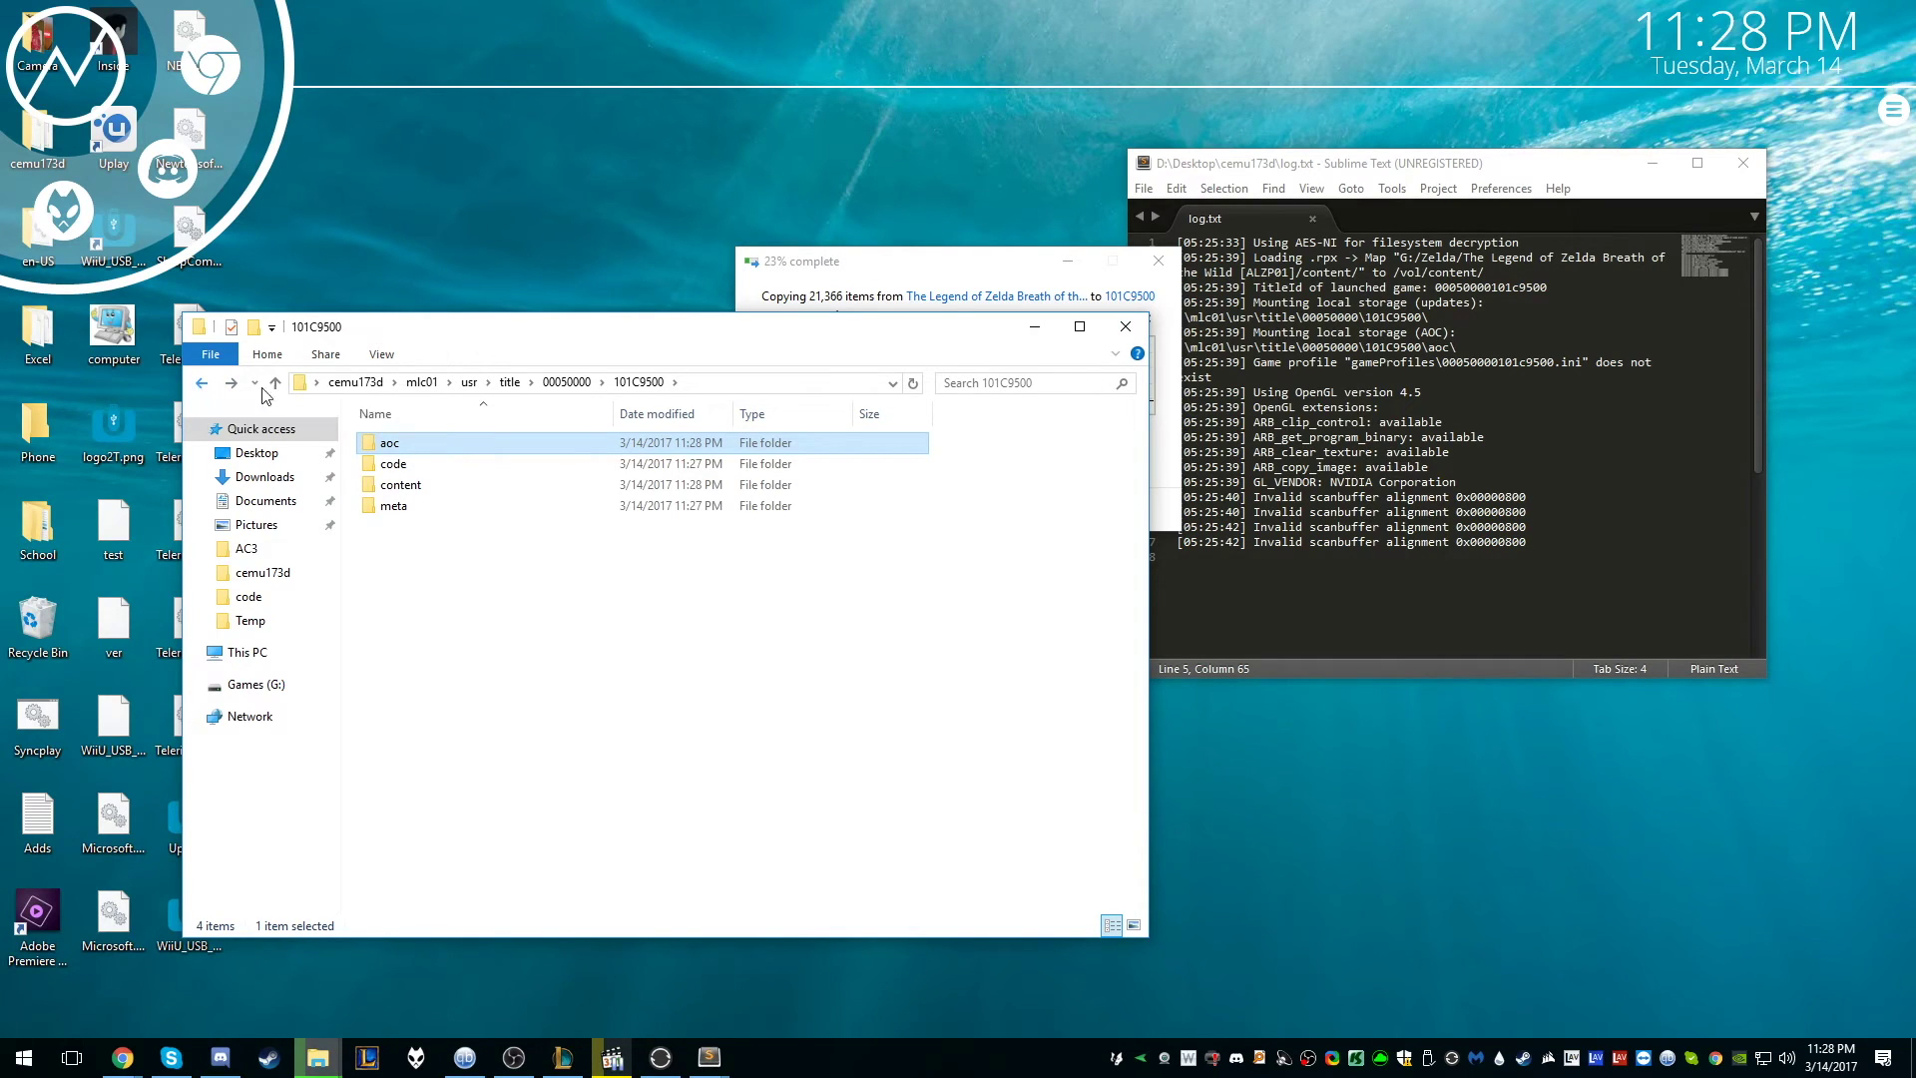
- Wait for the 21,366-item update copy to finish and verify aoc holds the DLC's three folders
{"action": "left_click", "coordinate": [553, 619]}
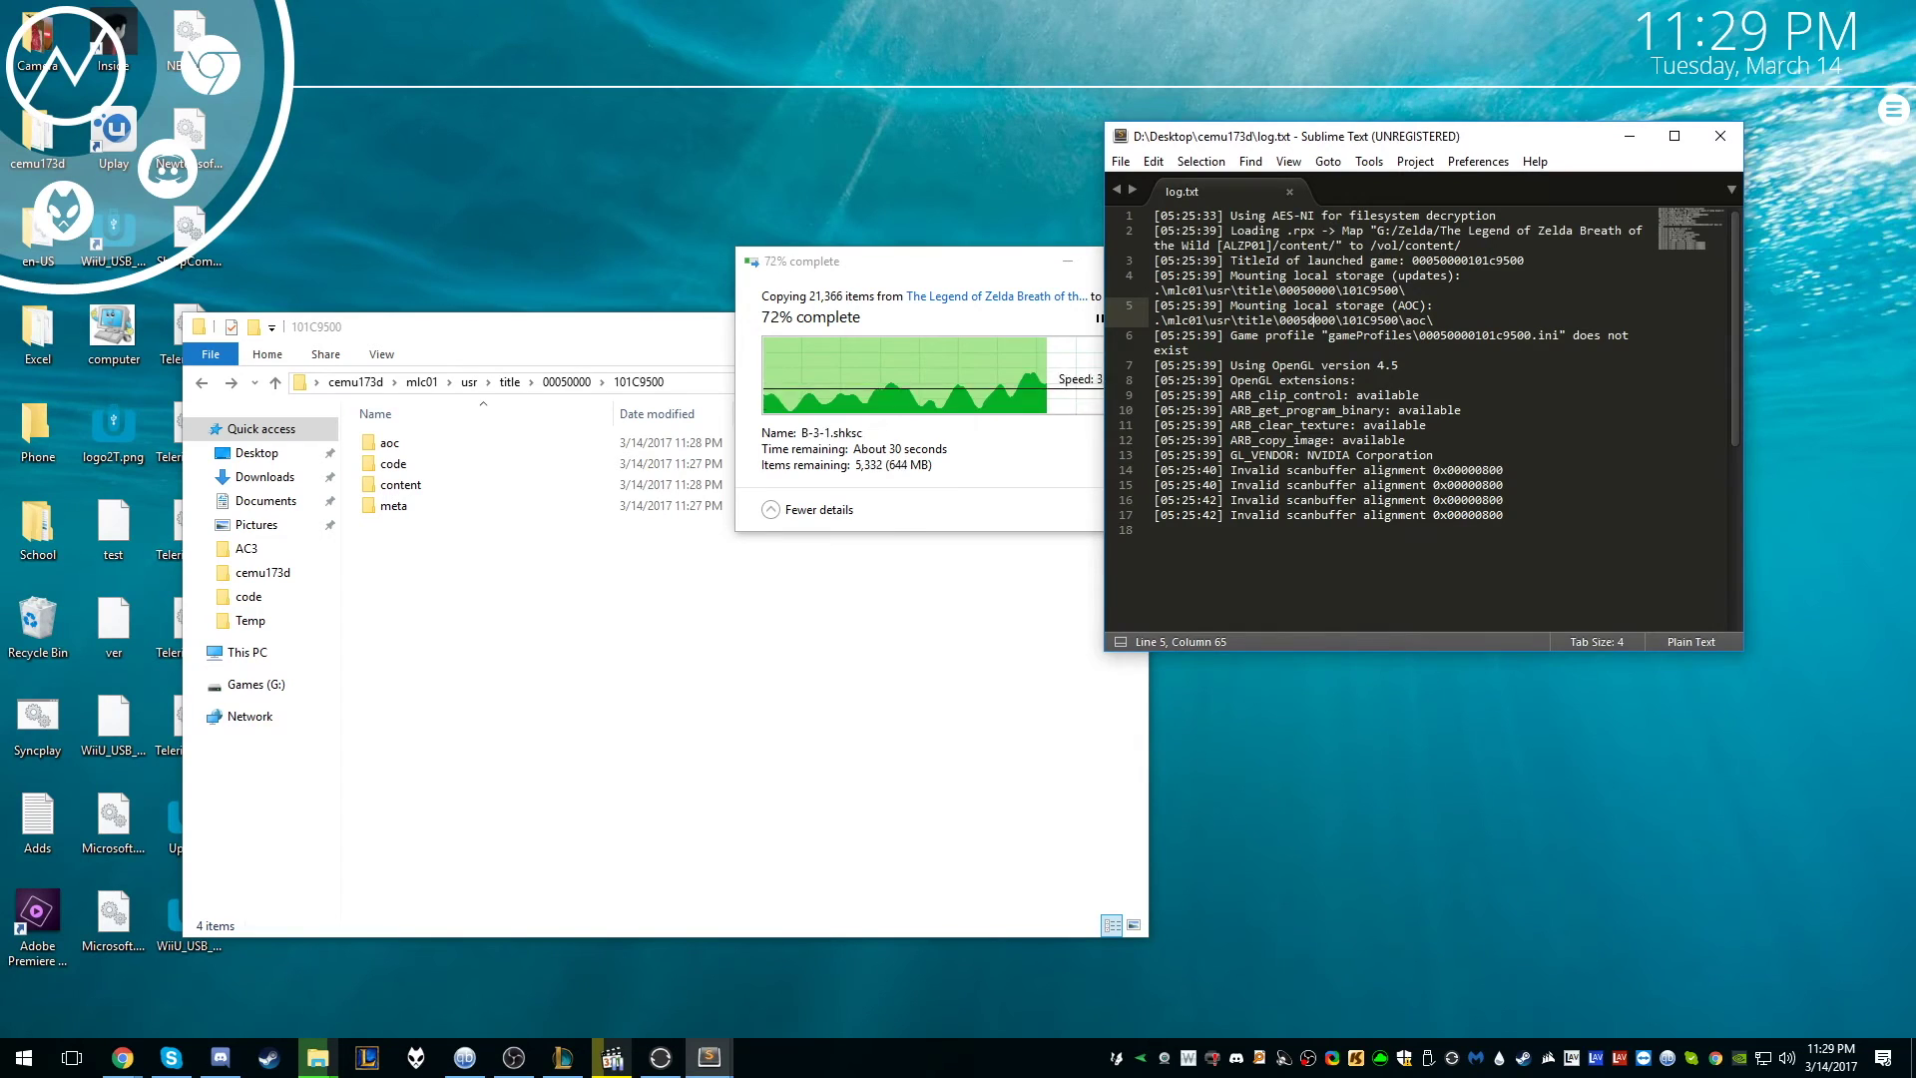
{"action": "left_click", "coordinate": [1064, 465]}
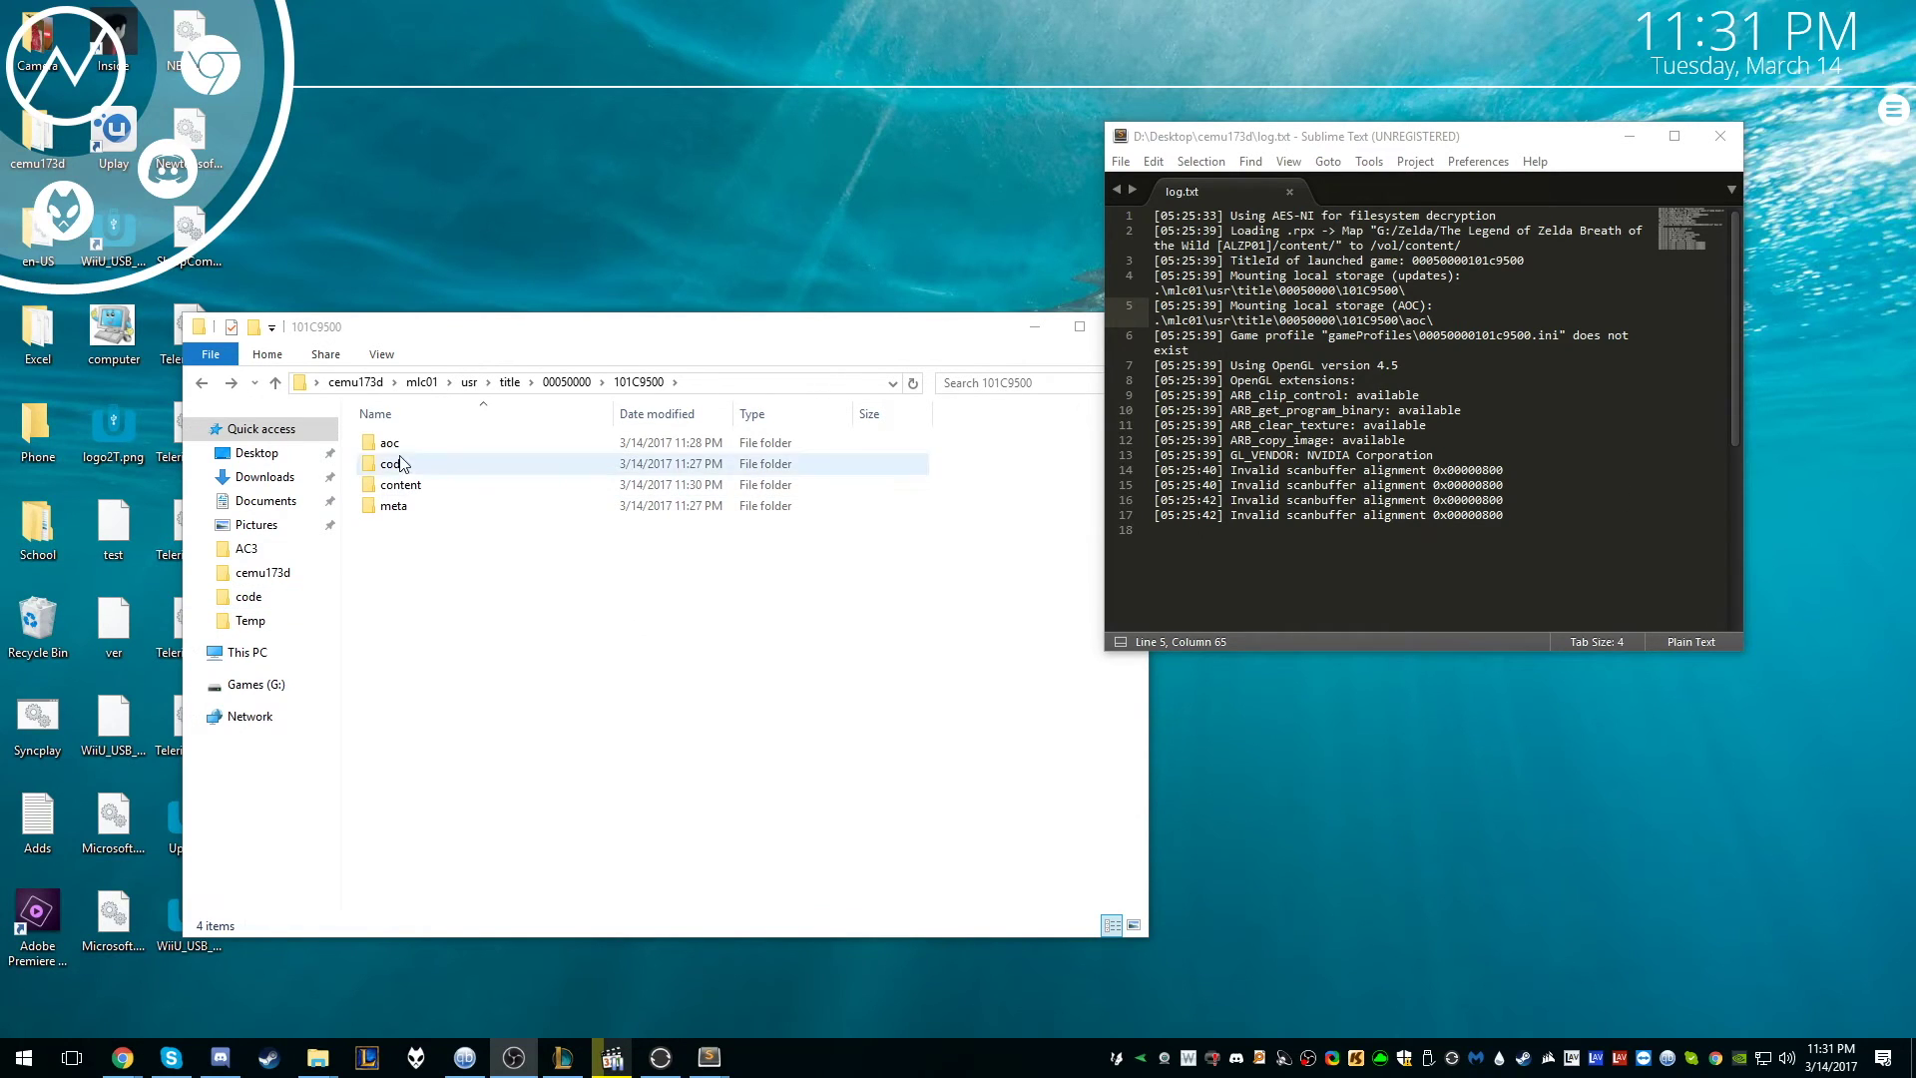
{"action": "left_click", "coordinate": [499, 447]}
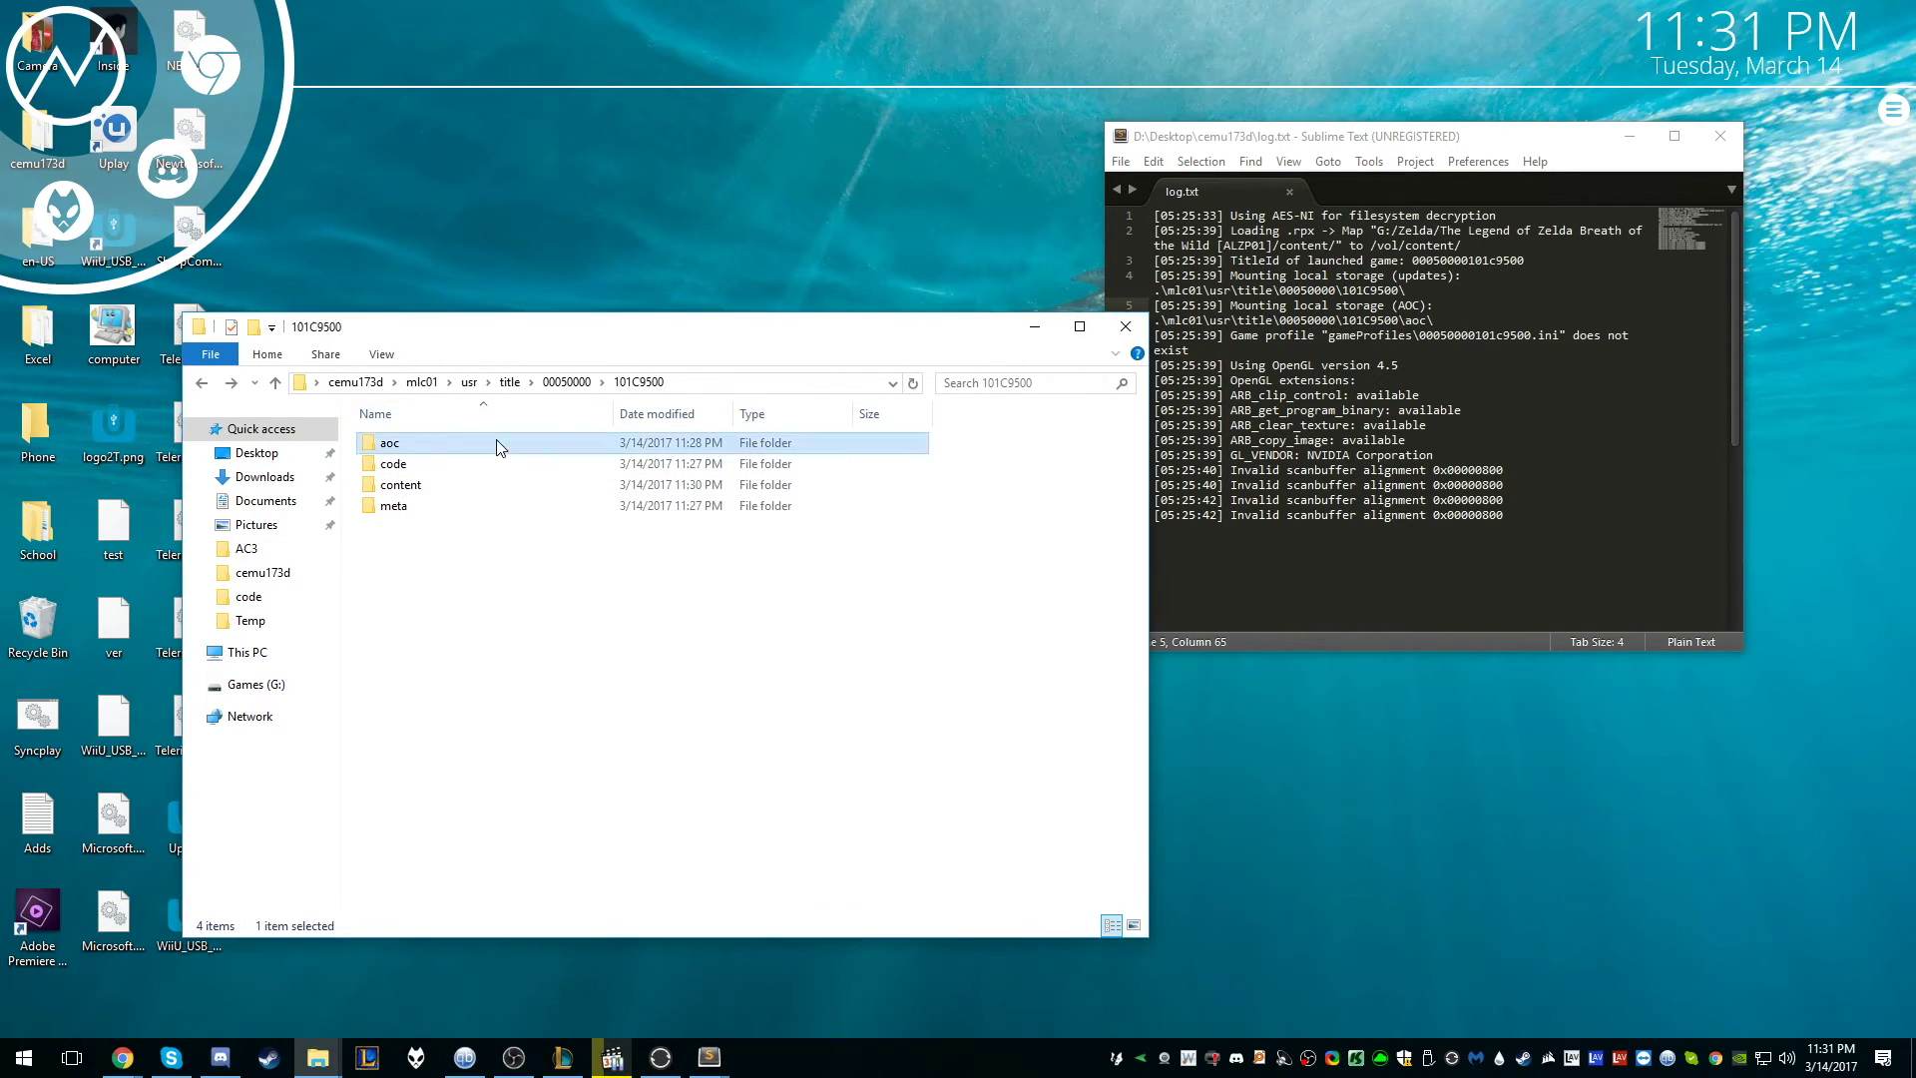
{"action": "double_click", "coordinate": [499, 444]}
{"action": "left_click", "coordinate": [201, 383]}
{"action": "left_click_drag", "start_coordinate": [492, 610], "coordinate": [486, 469]}
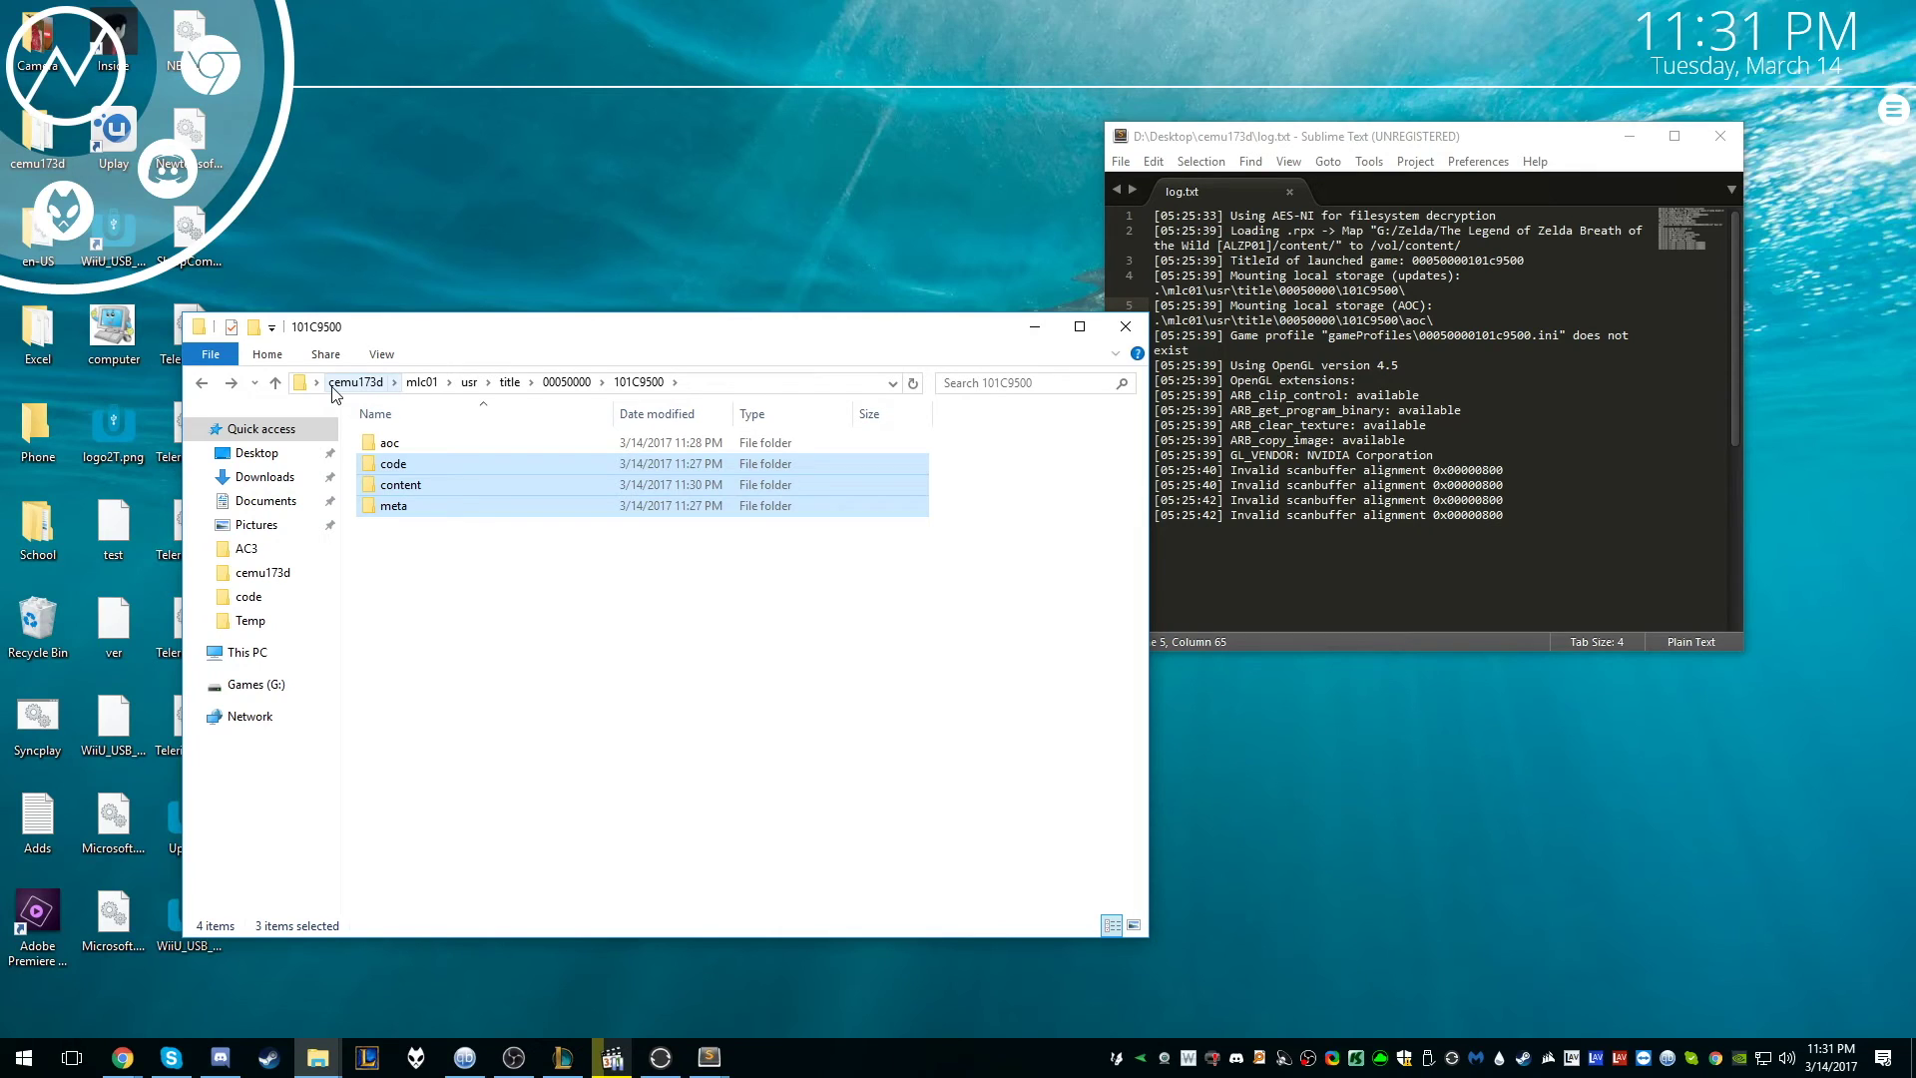
{"action": "left_click", "coordinate": [1040, 666]}
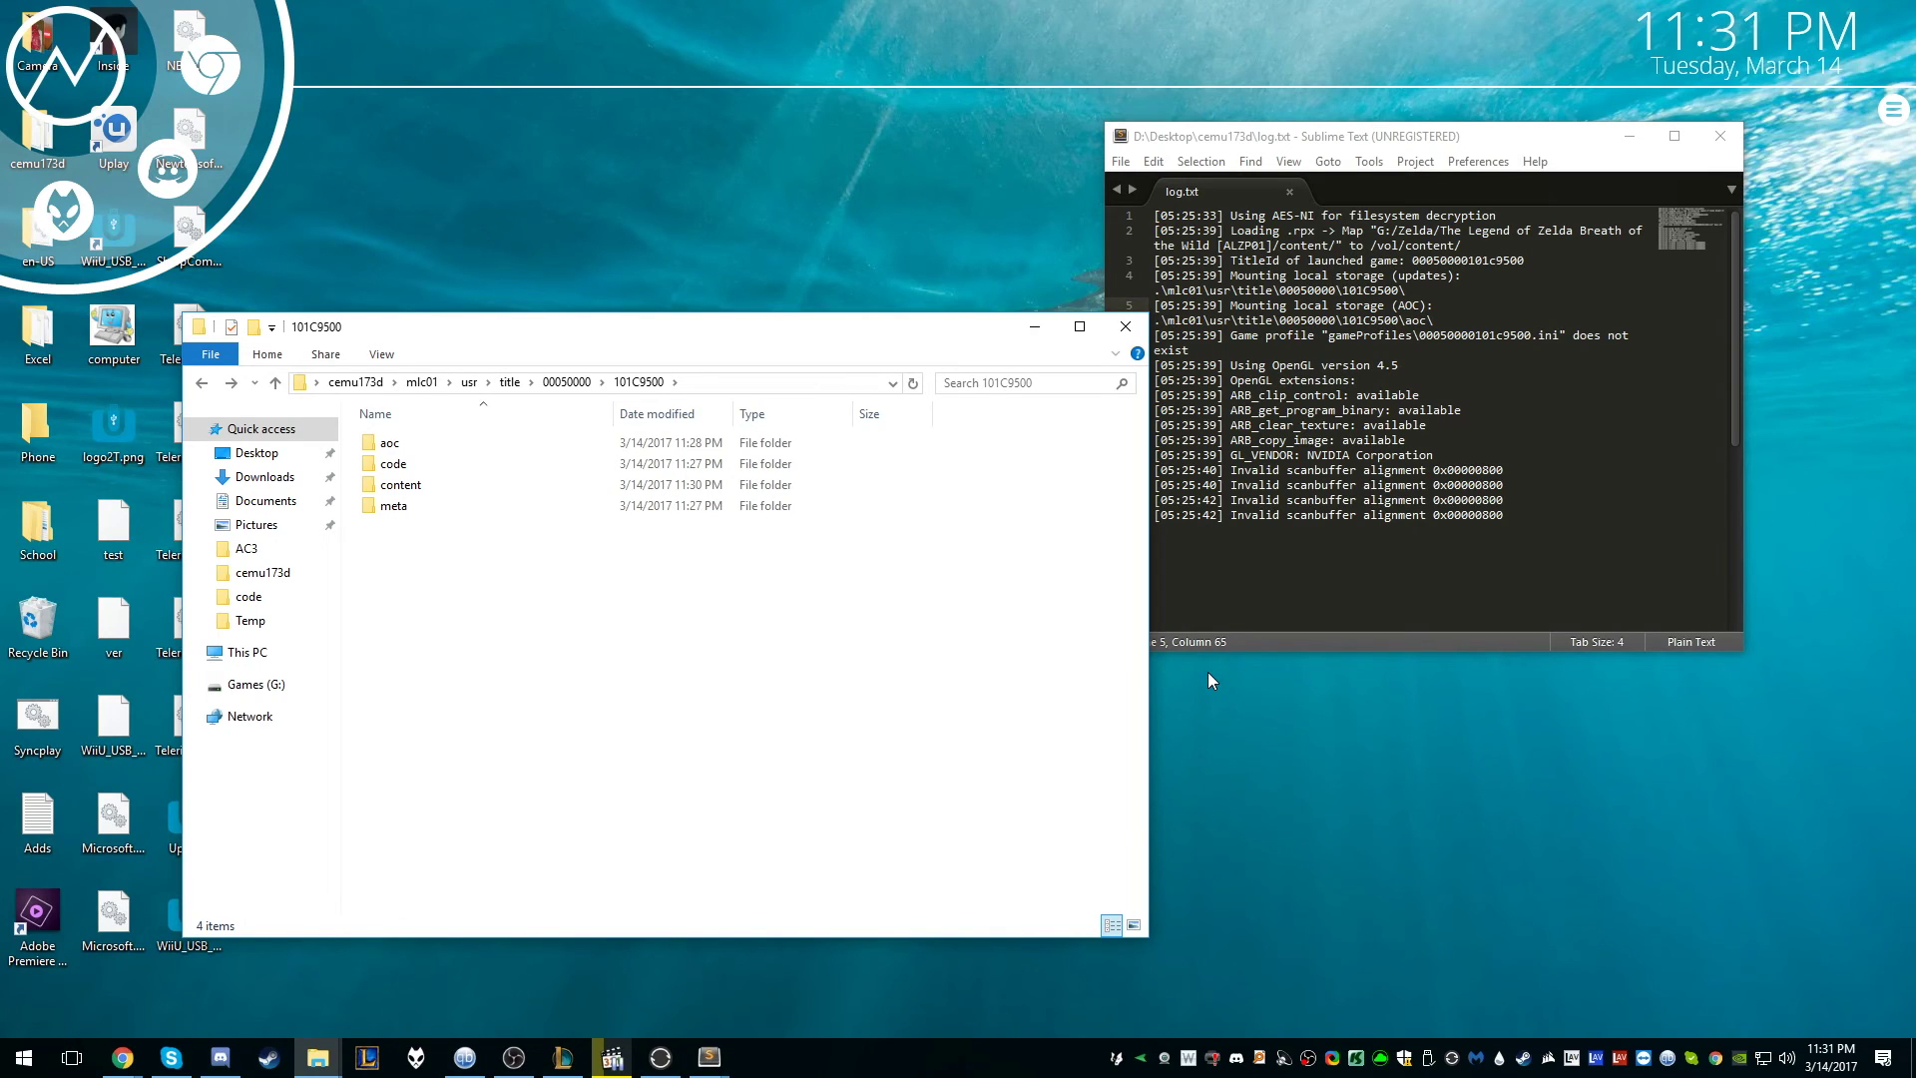
- Open Games (G:)\Zelda\ALZP01\content\System\Version in Sublime Text
{"action": "key", "text": "ctrl+n"}
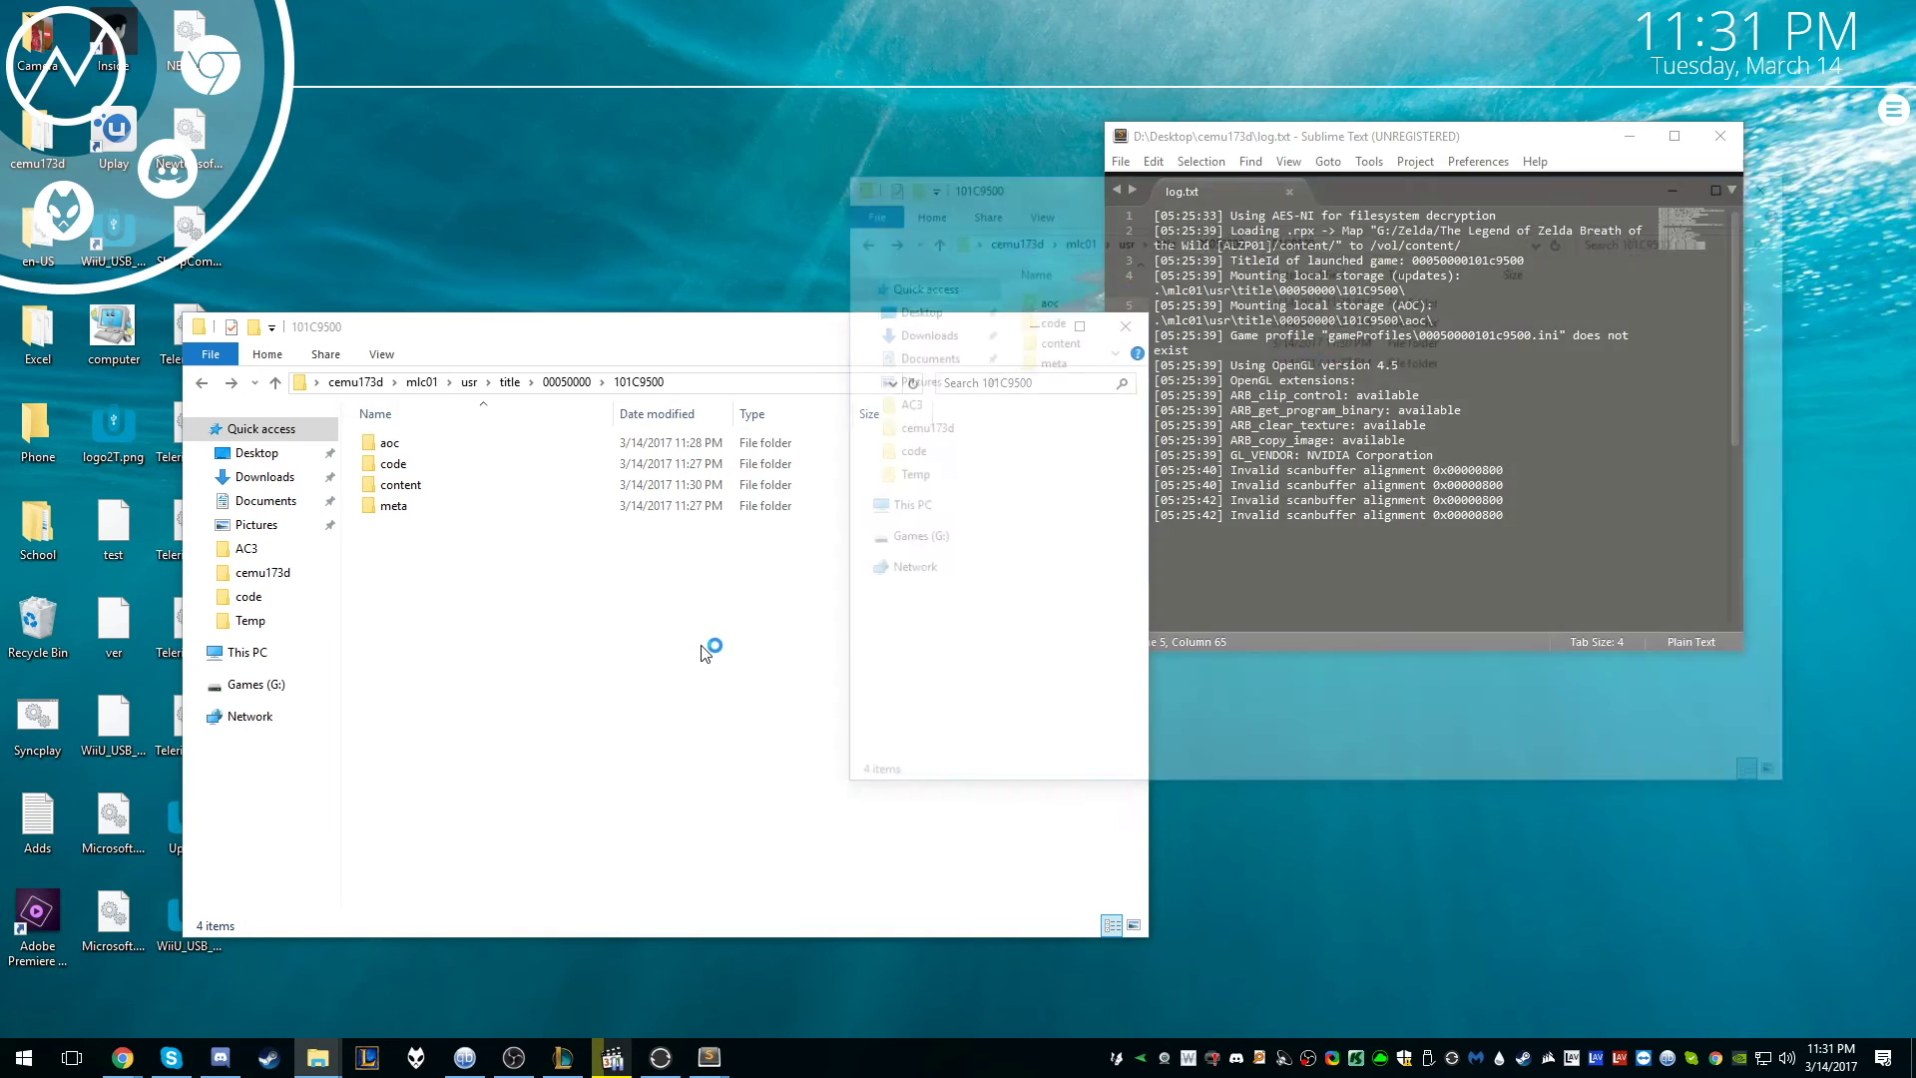
{"action": "left_click", "coordinate": [908, 539]}
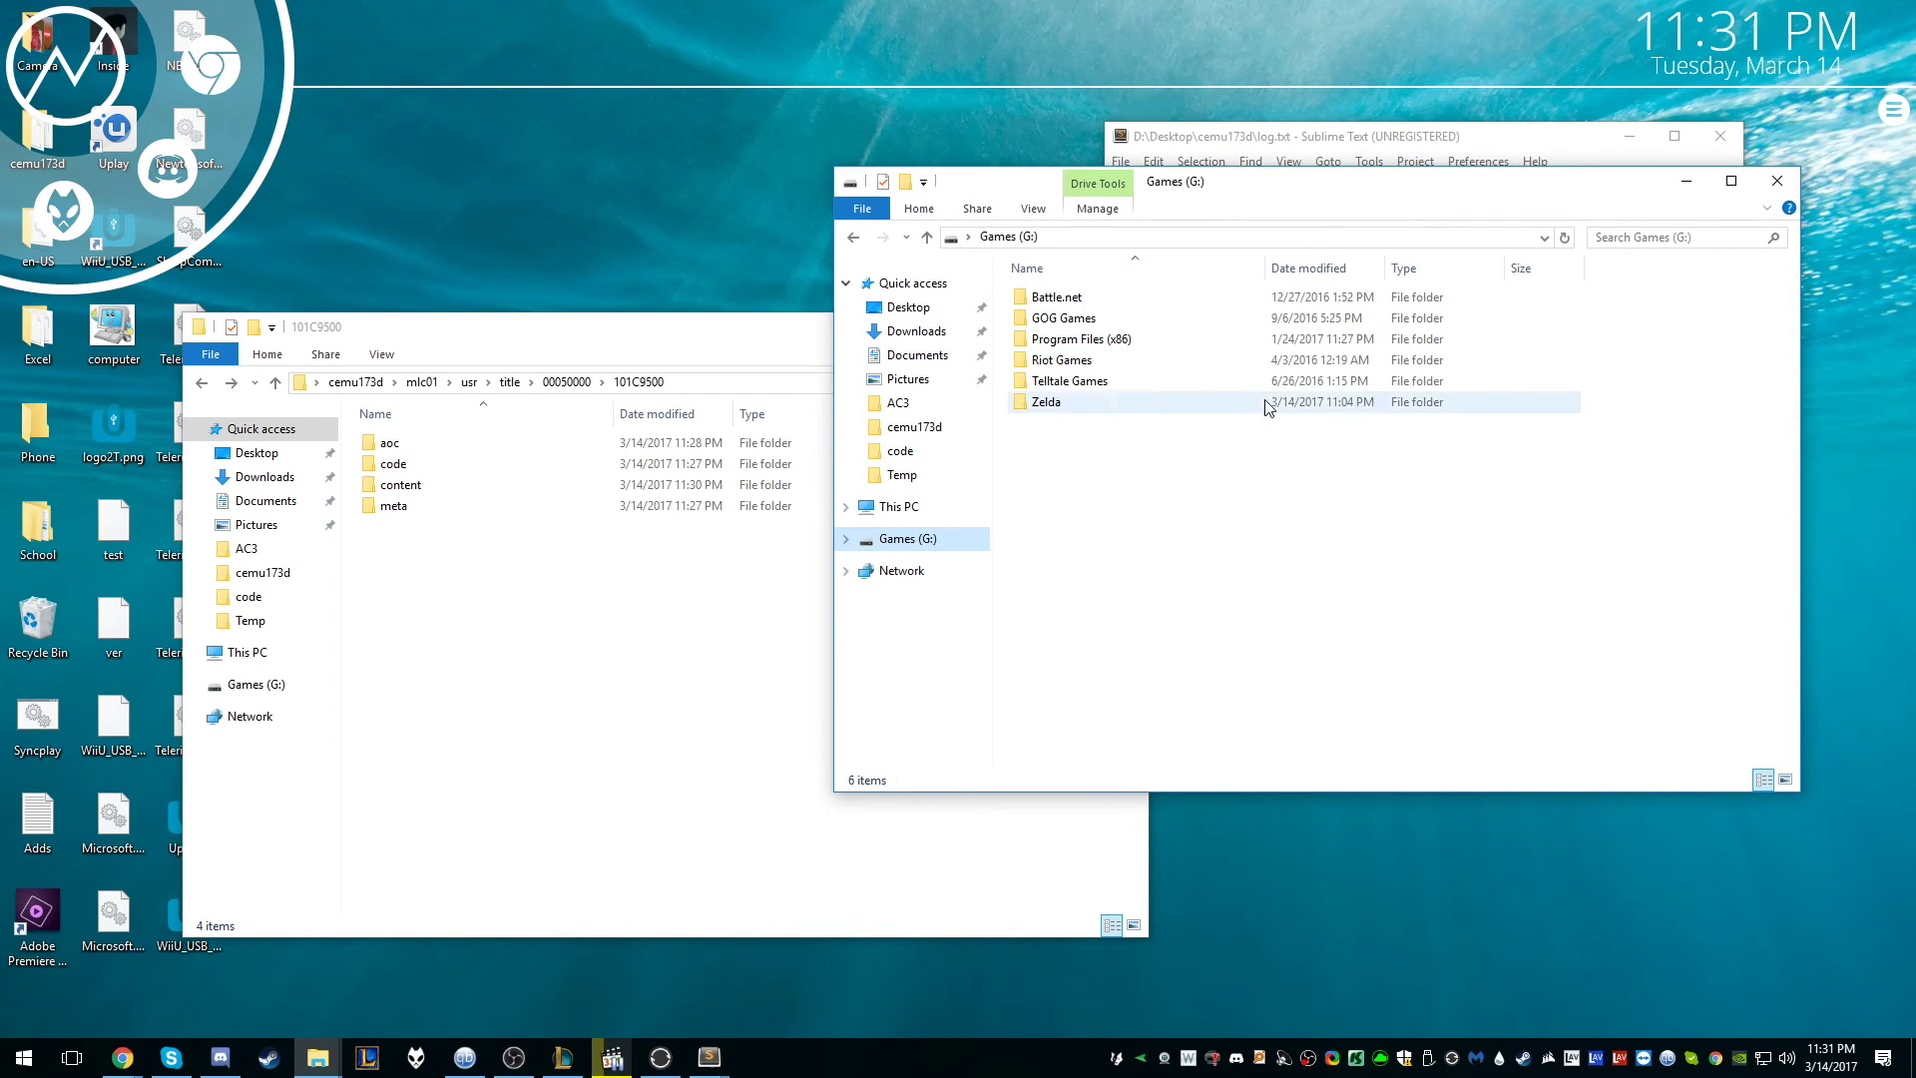
{"action": "double_click", "coordinate": [1075, 403]}
{"action": "double_click", "coordinate": [1083, 363]}
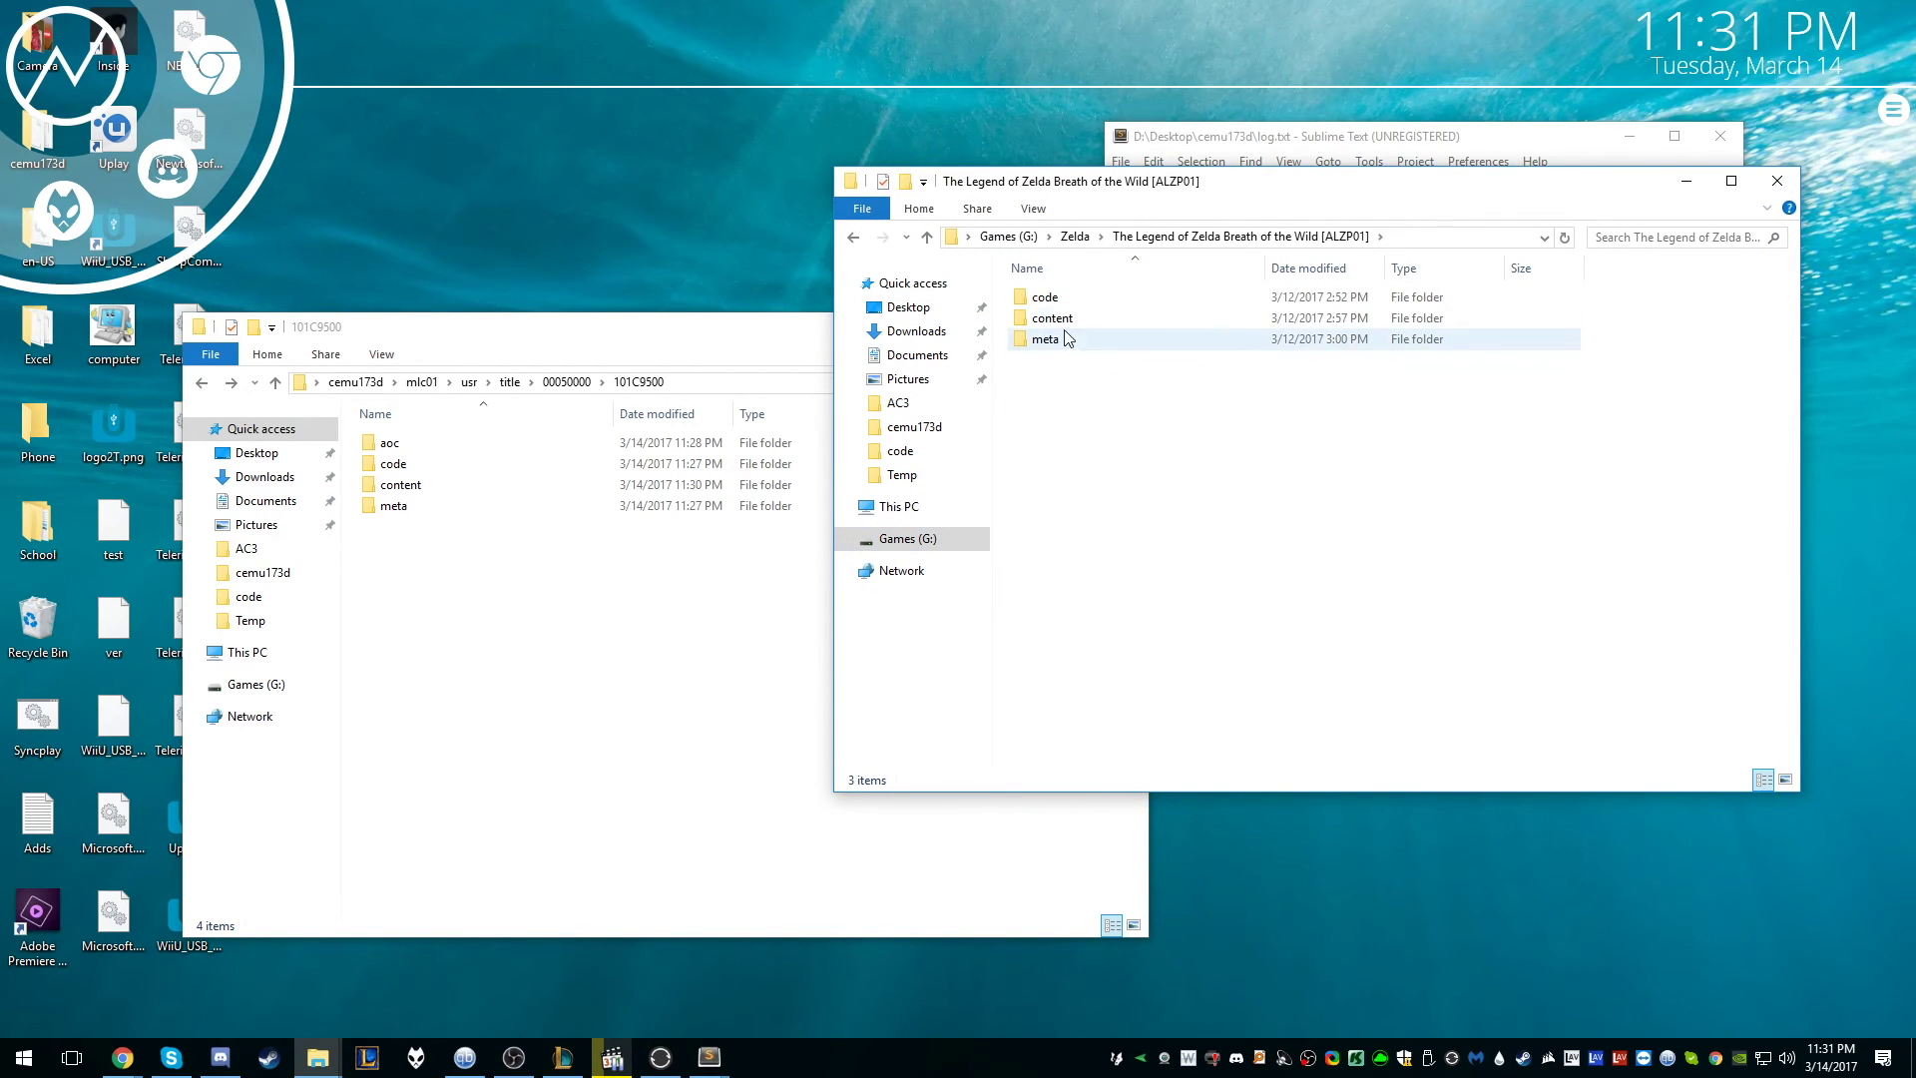
{"action": "left_click", "coordinate": [1612, 231]}
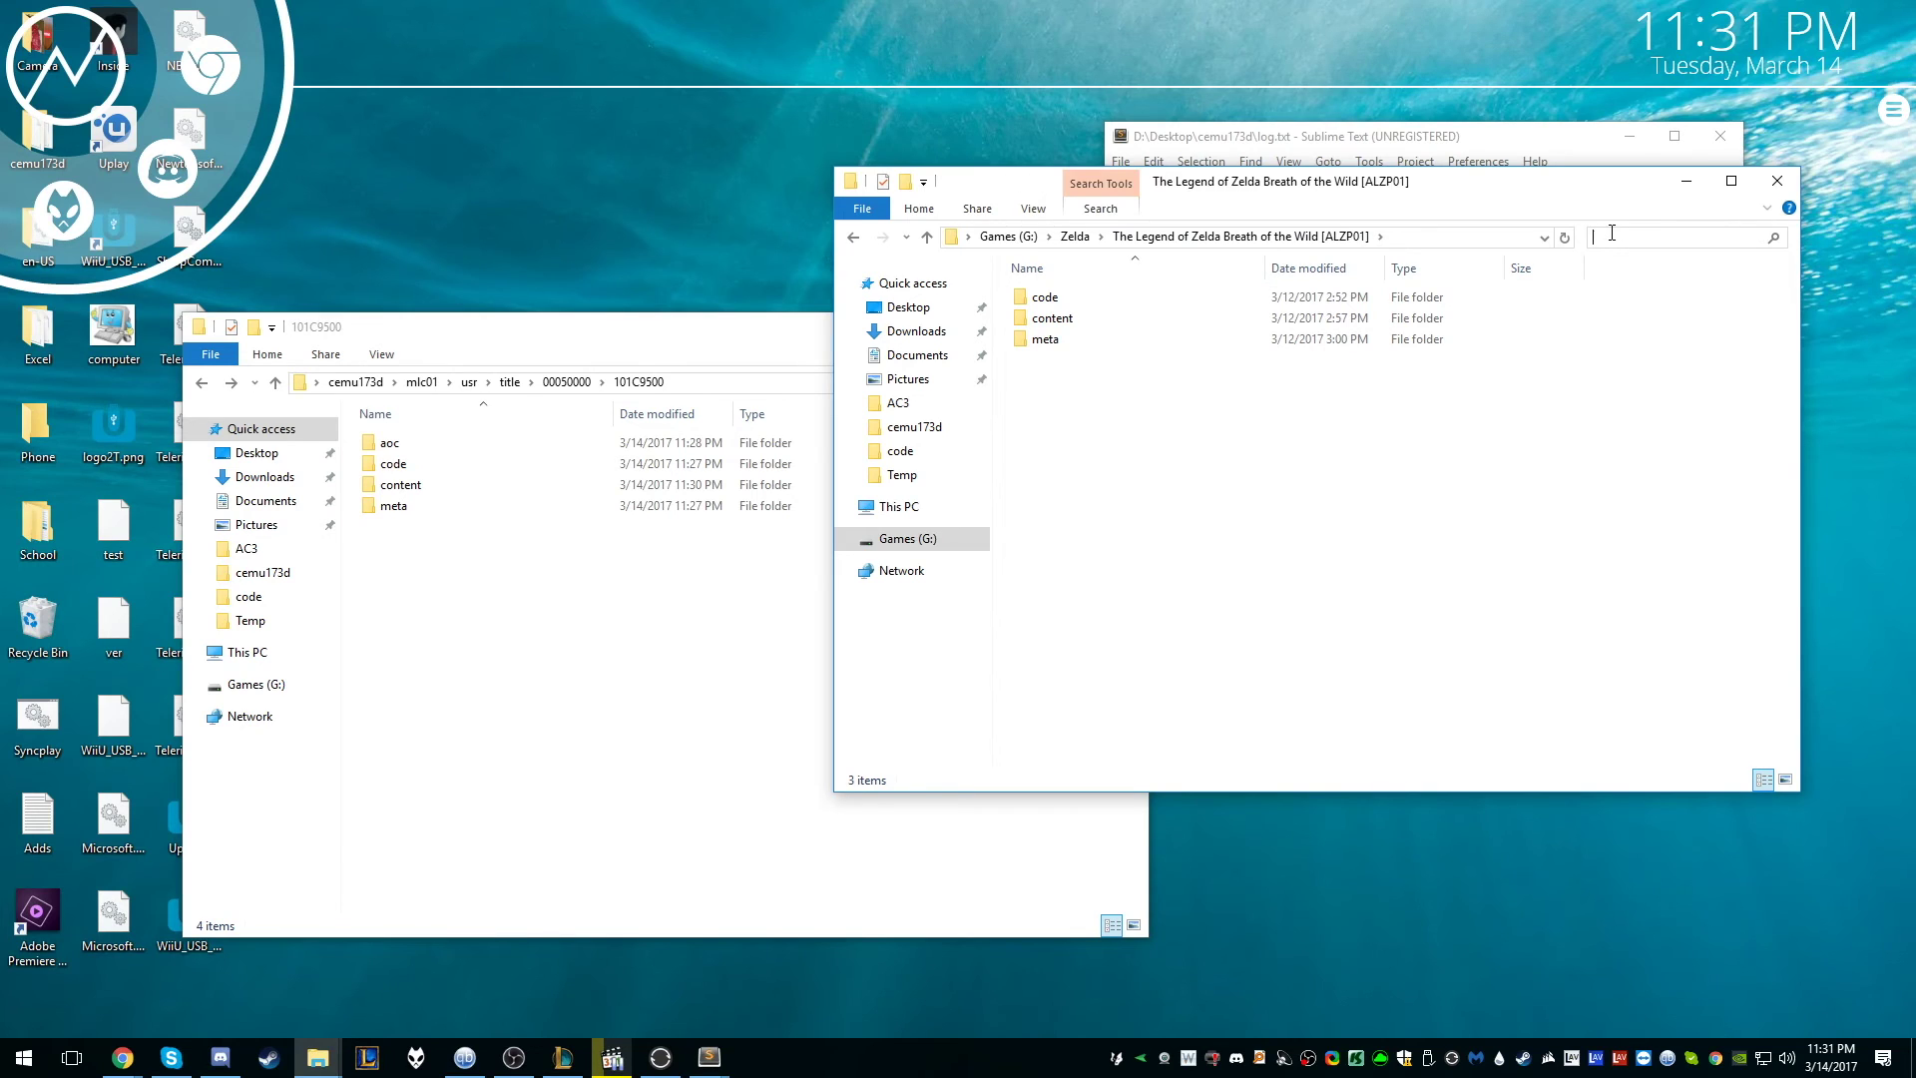
{"action": "type", "text": "version"}
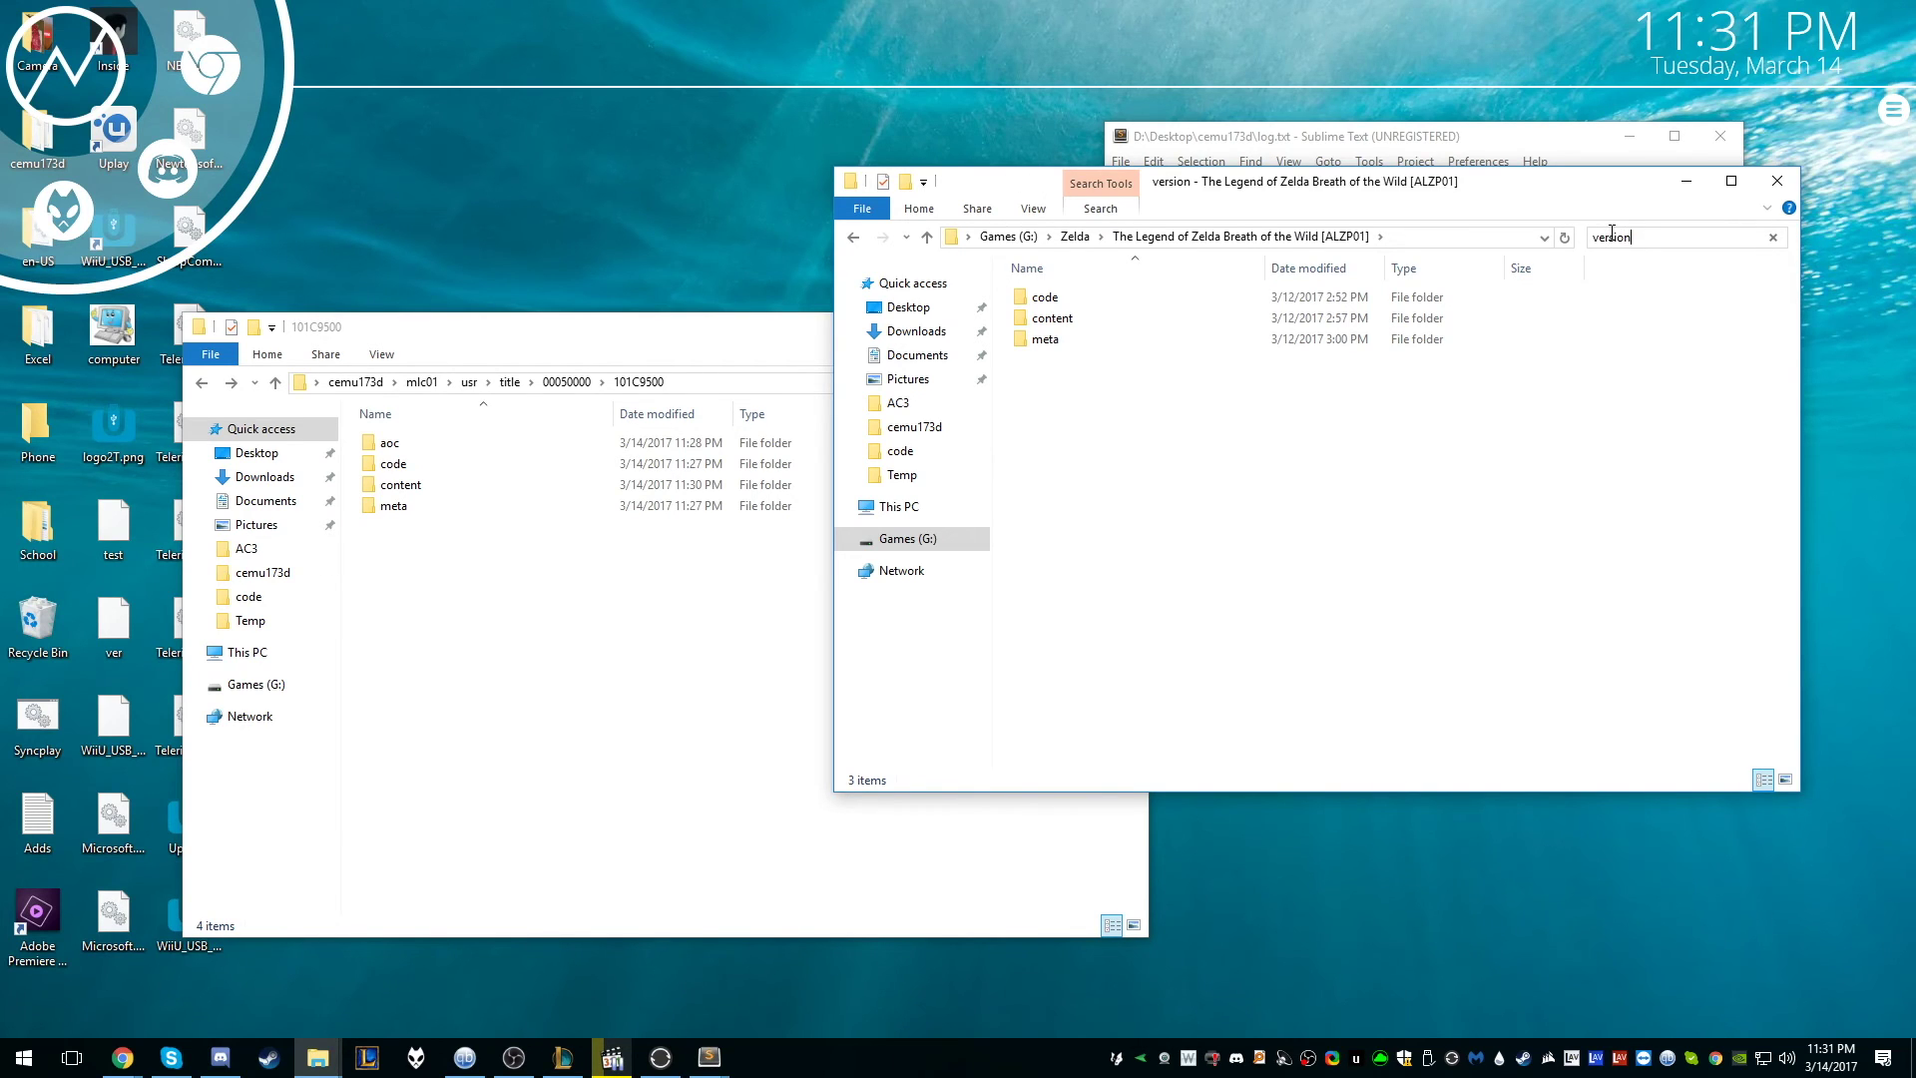
{"action": "left_click", "coordinate": [1774, 238]}
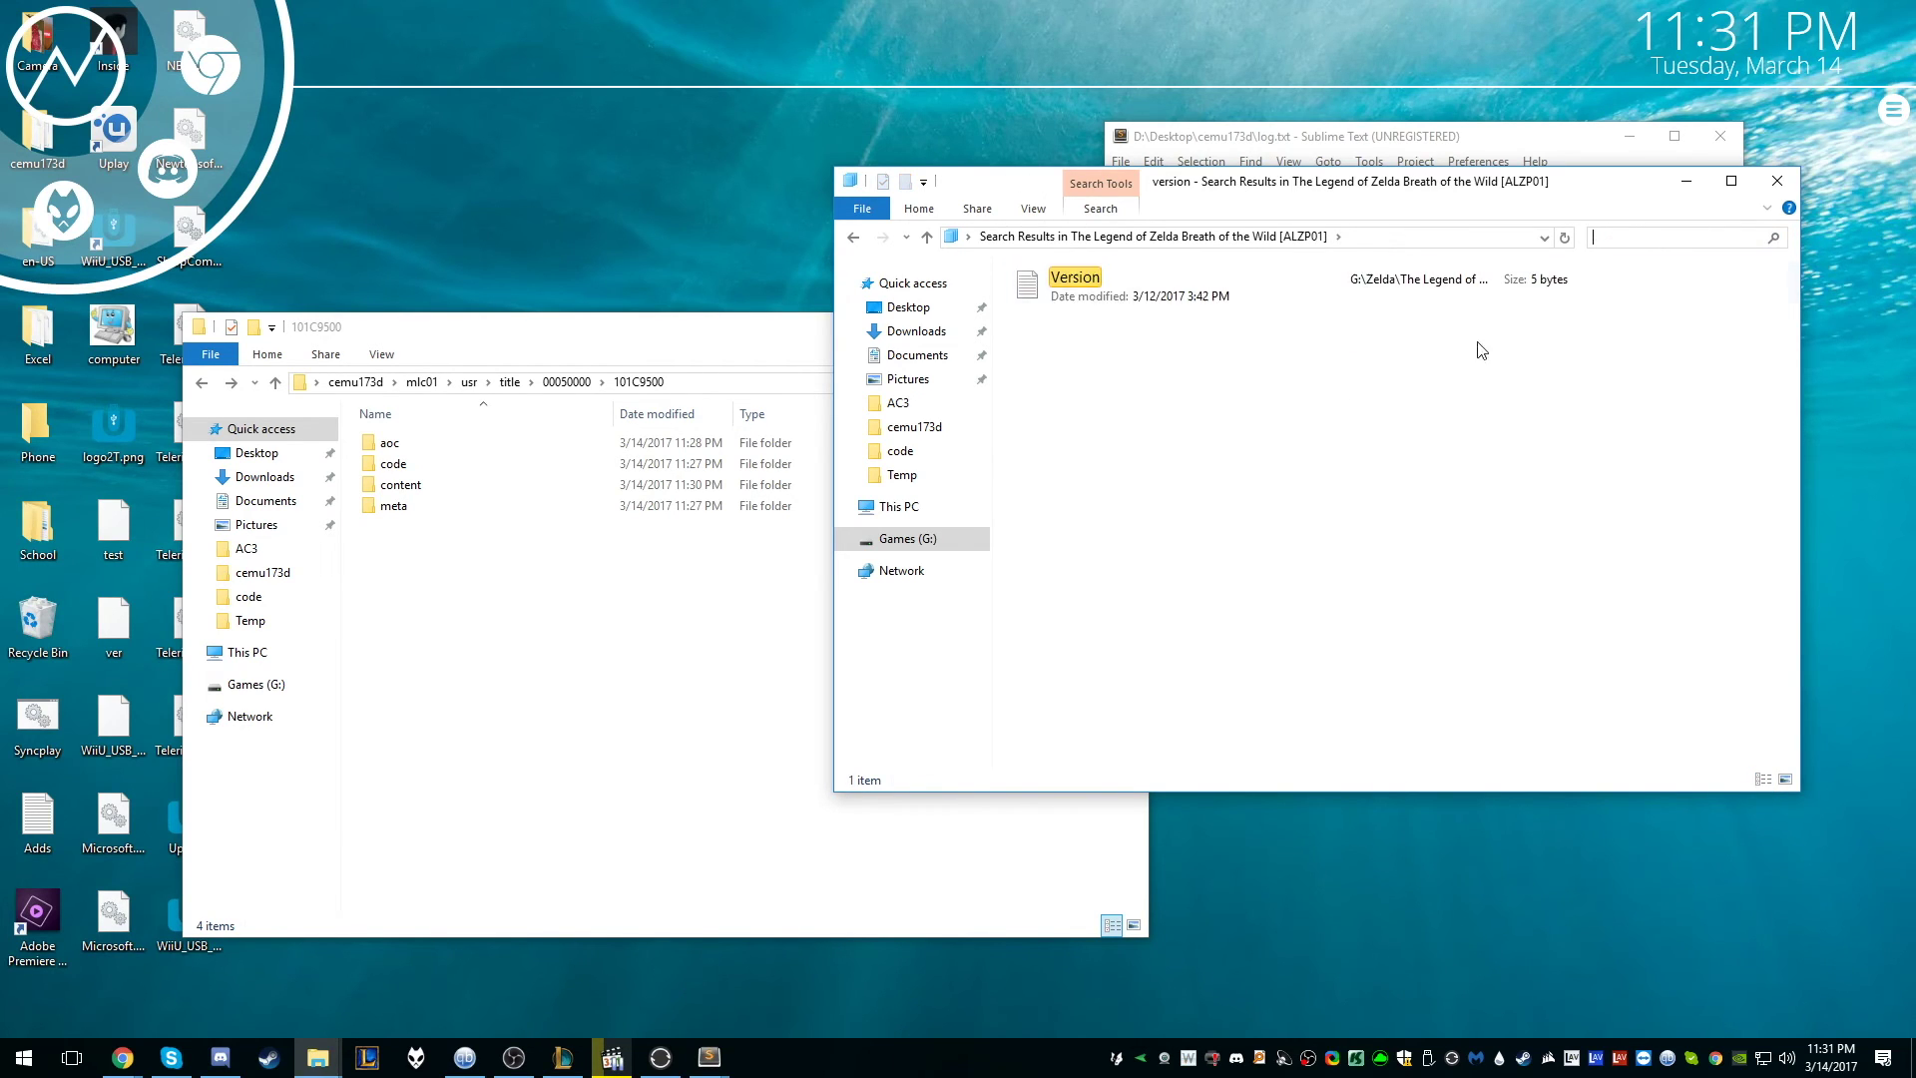
{"action": "double_click", "coordinate": [1048, 318]}
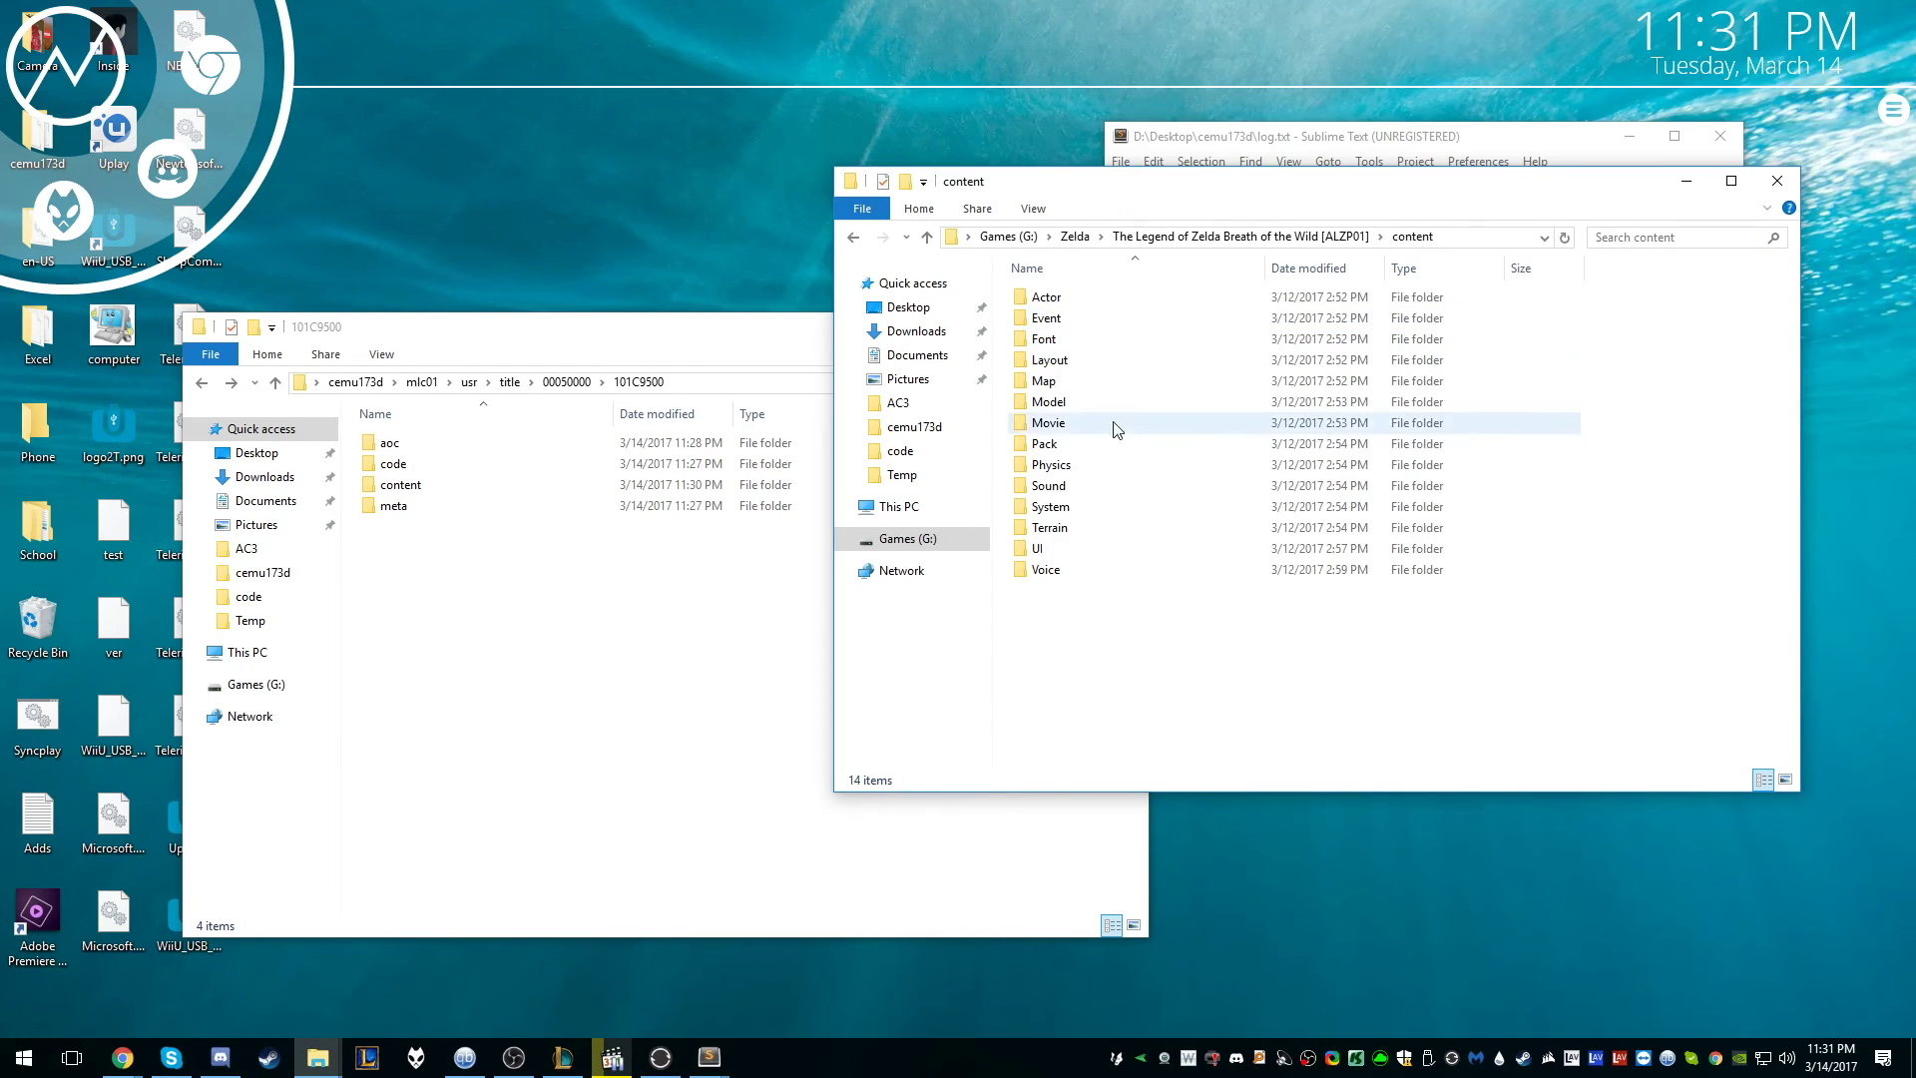
{"action": "double_click", "coordinate": [1096, 506]}
{"action": "double_click", "coordinate": [1050, 366]}
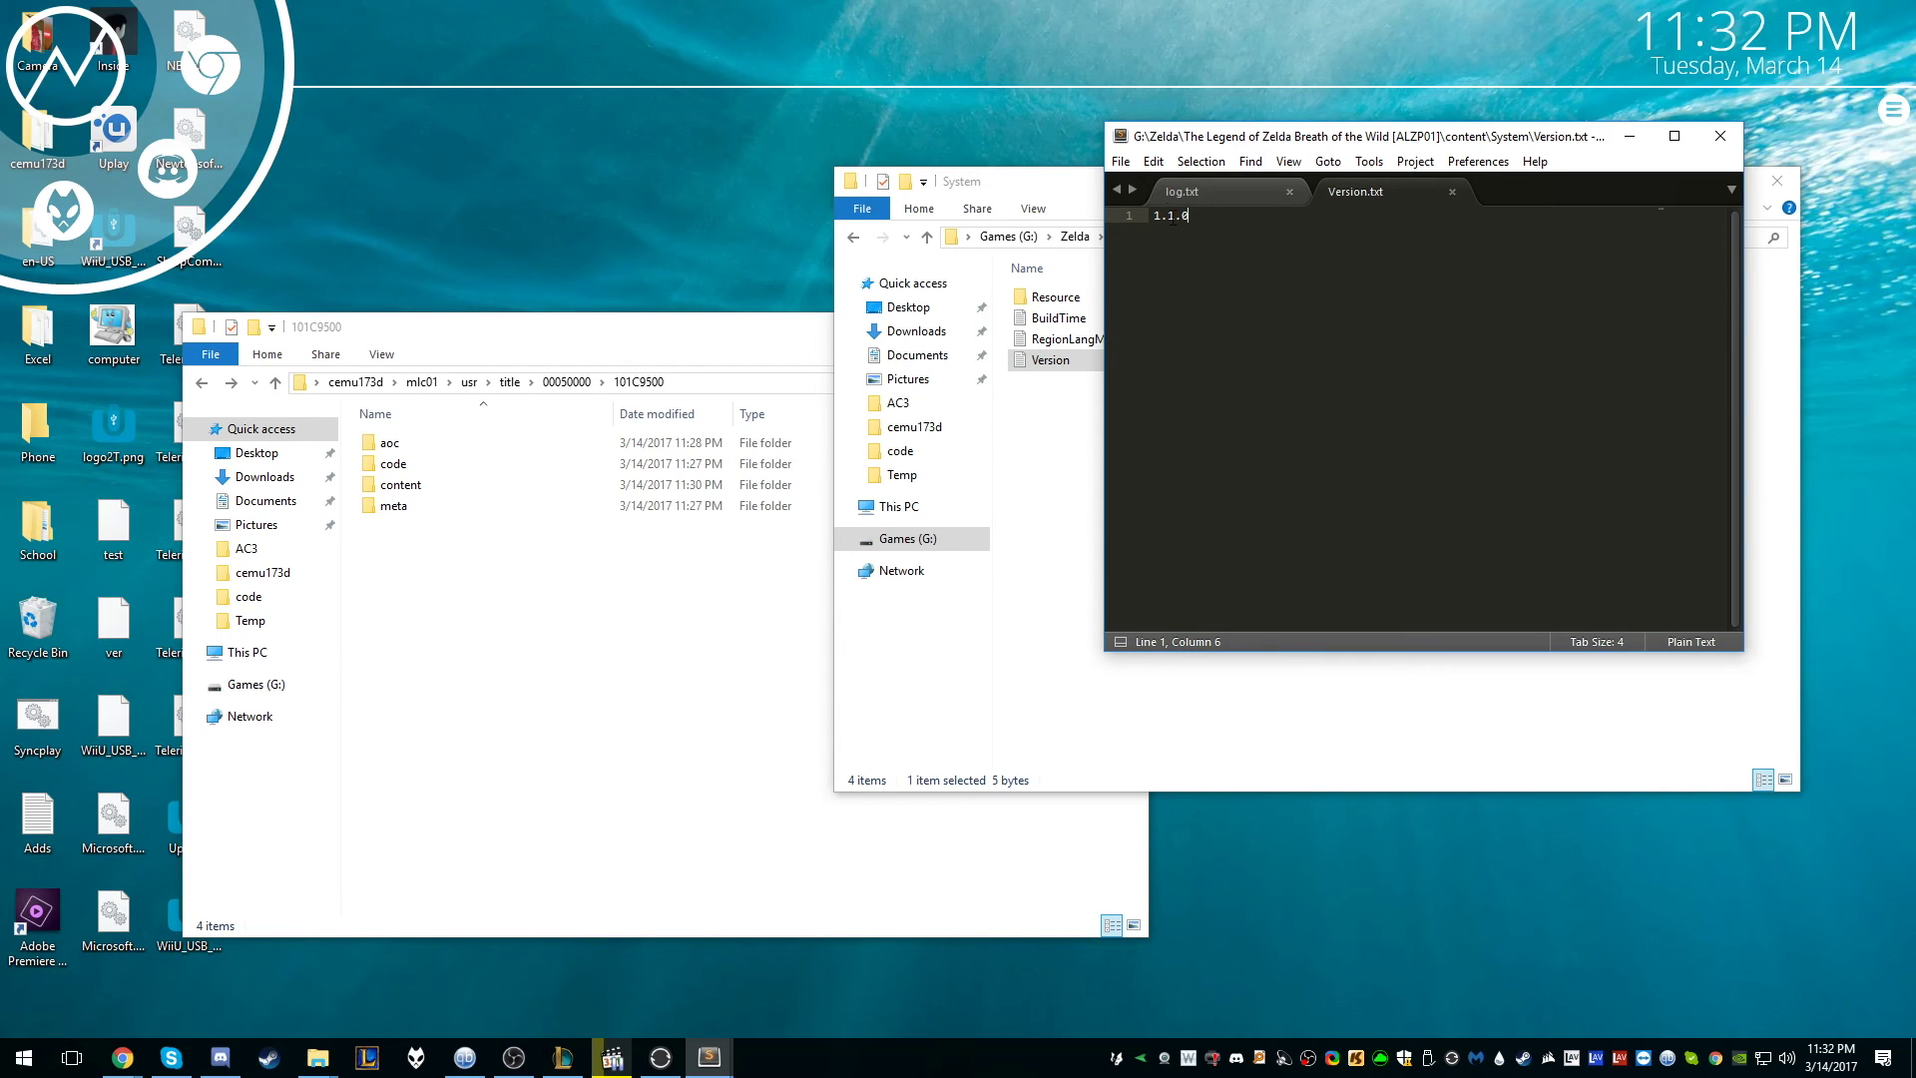
- Edit Version.txt to read 1.1.0, save it and close Sublime Text
{"action": "key", "text": "BackSpace"}
{"action": "key", "text": "ctrl+s"}
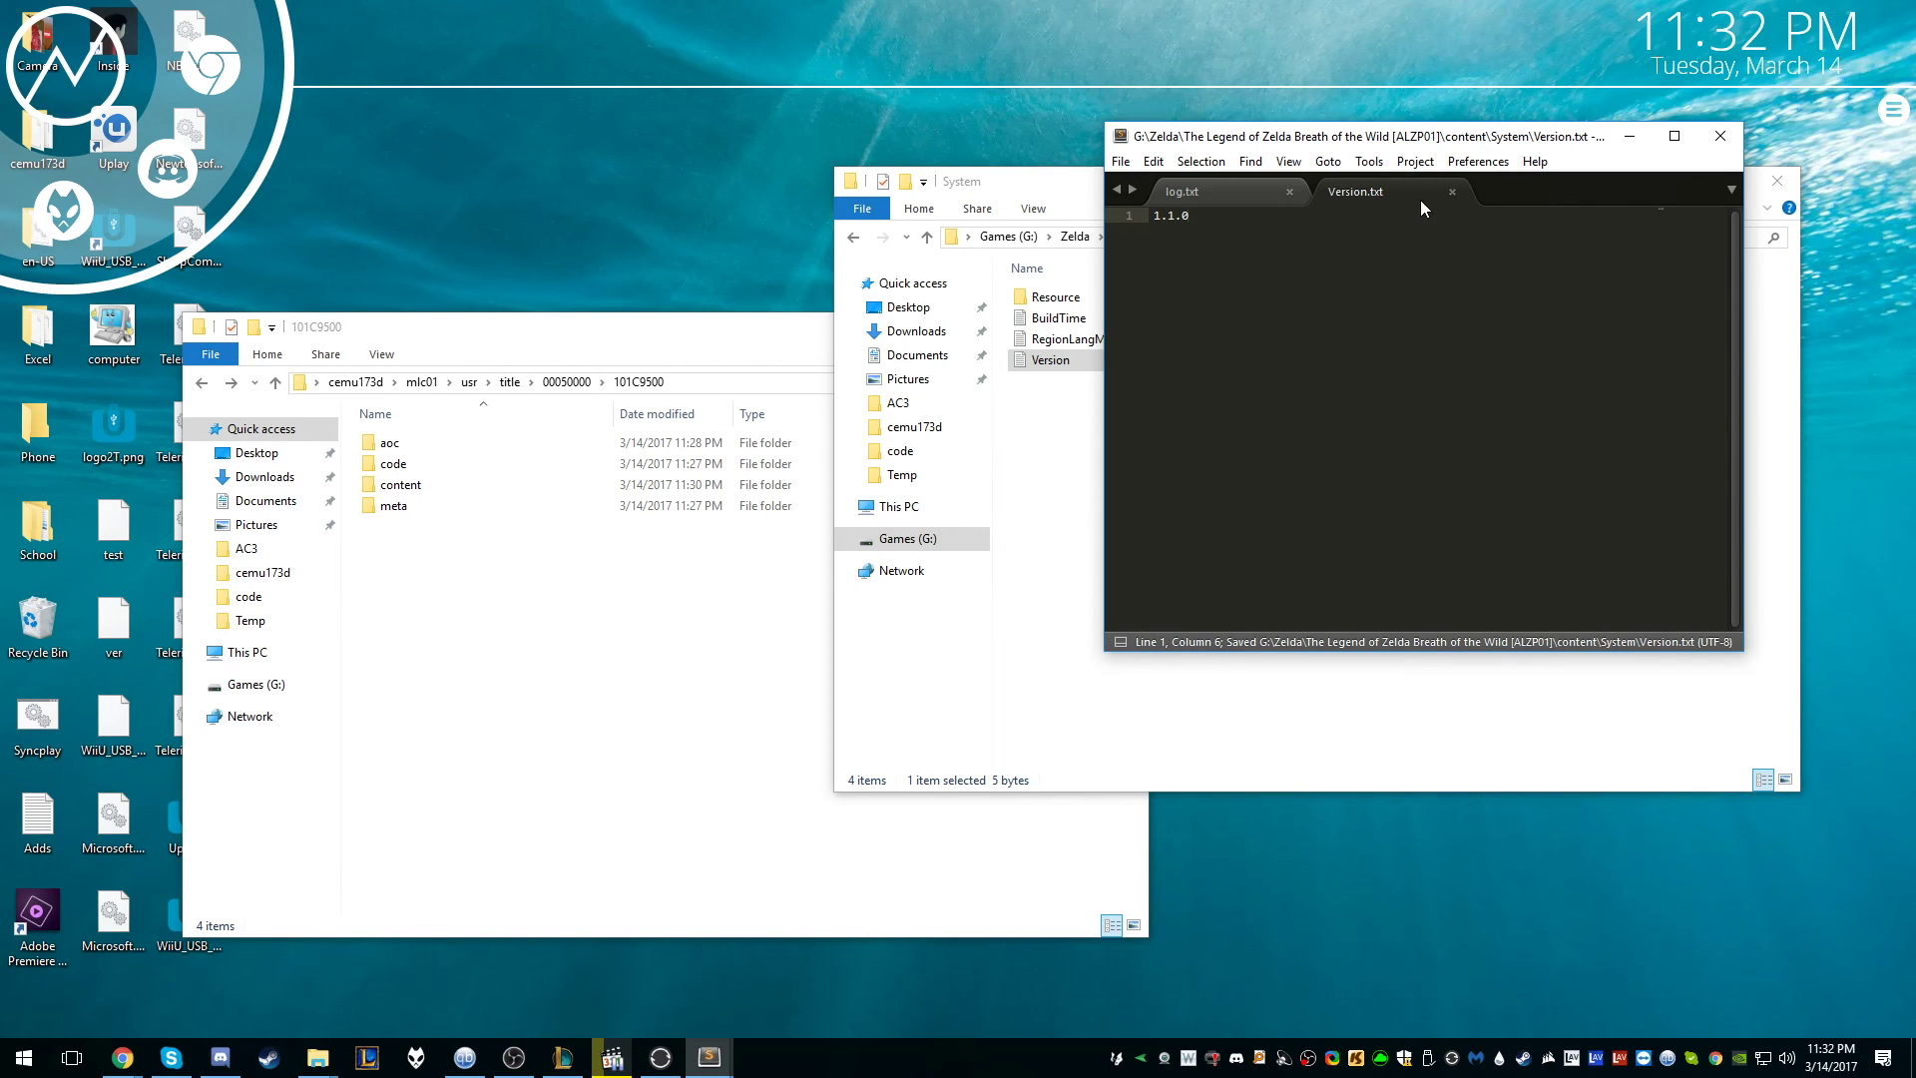
{"action": "left_click", "coordinate": [1452, 191]}
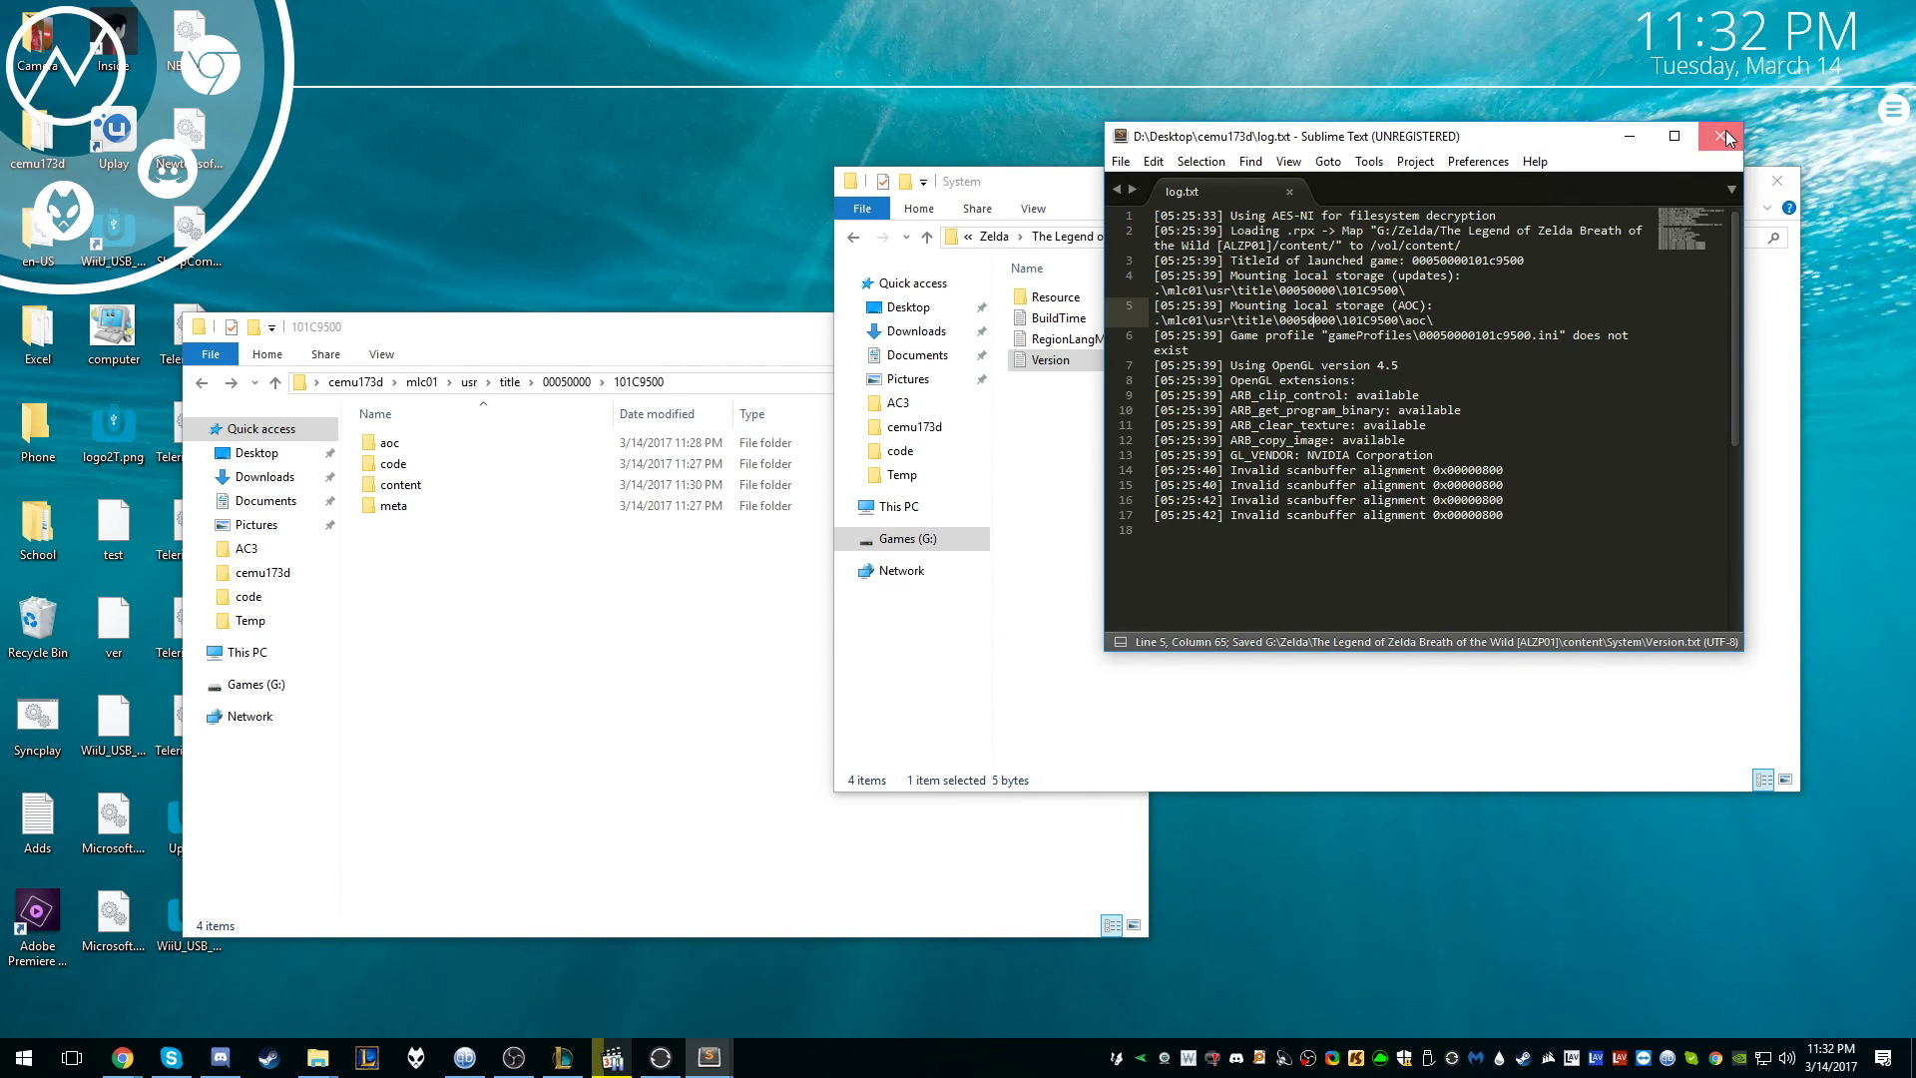
{"action": "left_click", "coordinate": [1726, 136]}
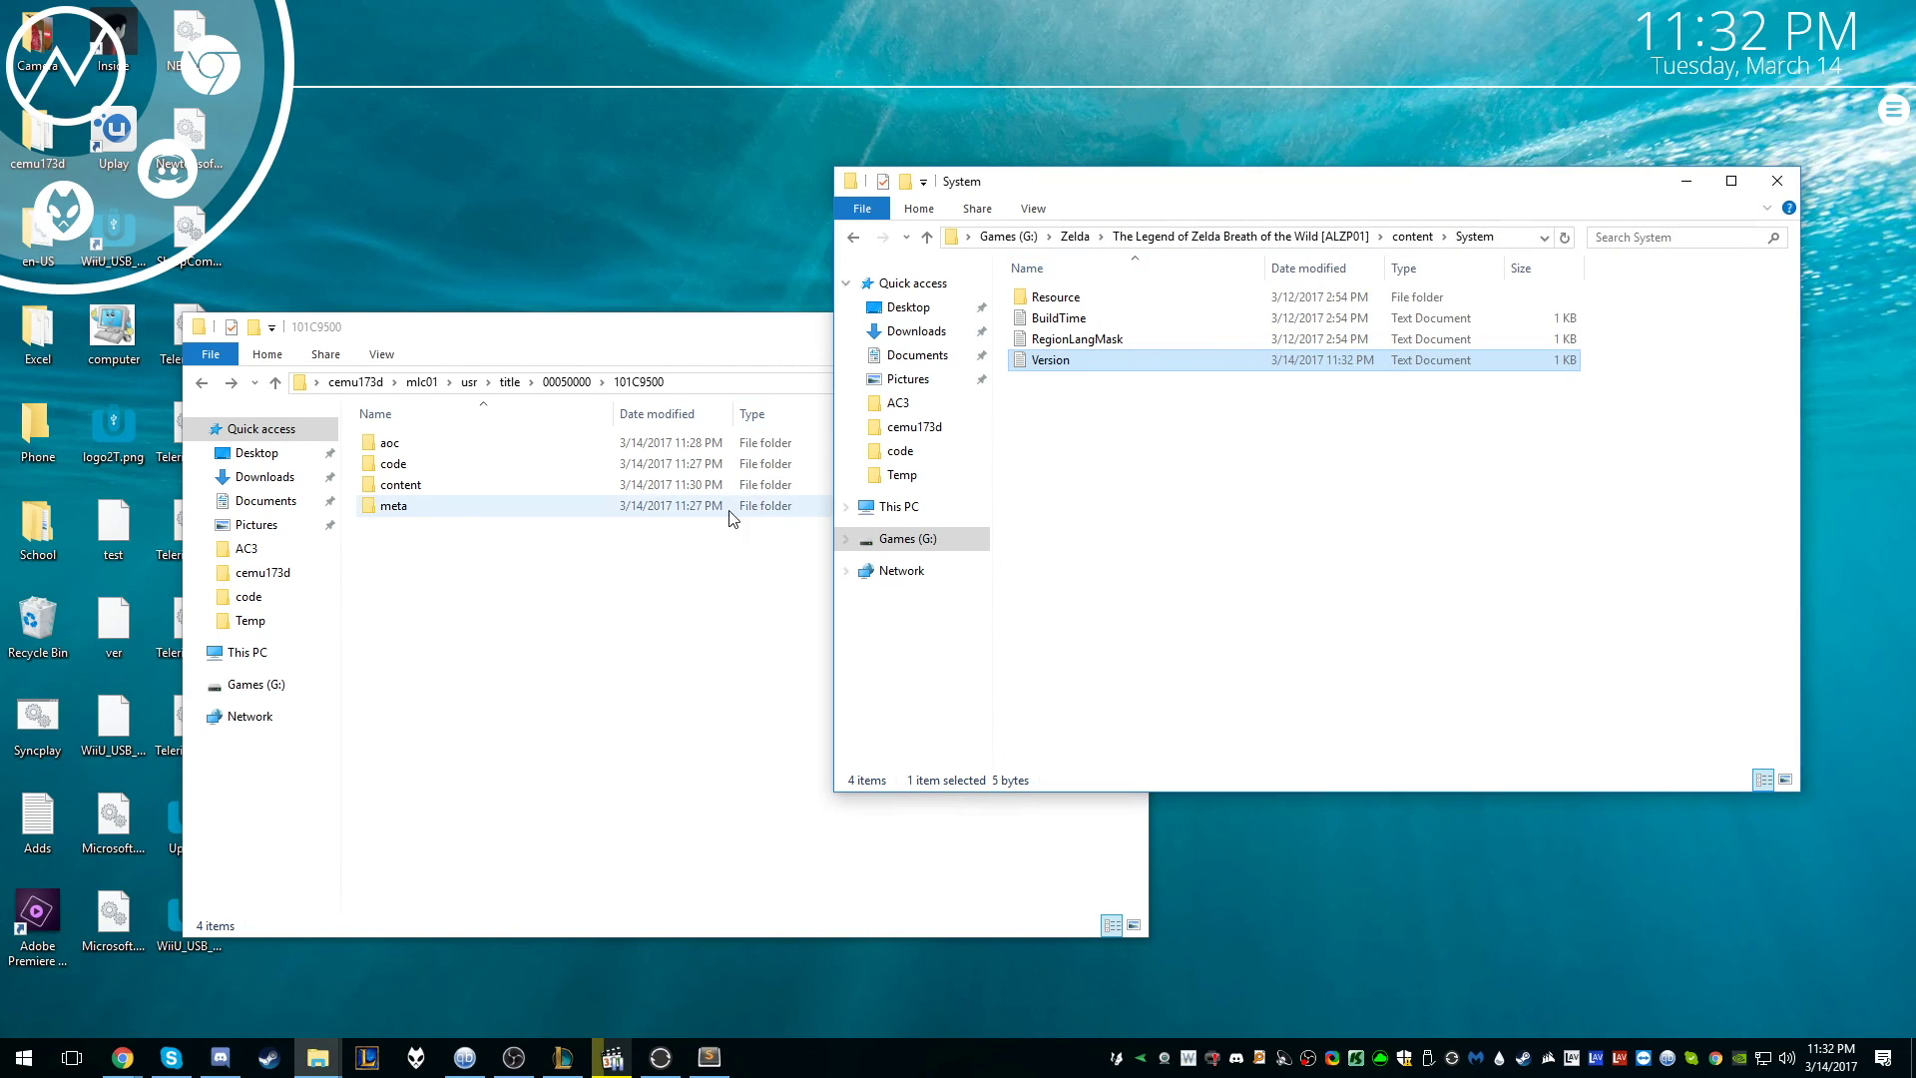
{"action": "double_click", "coordinate": [37, 132]}
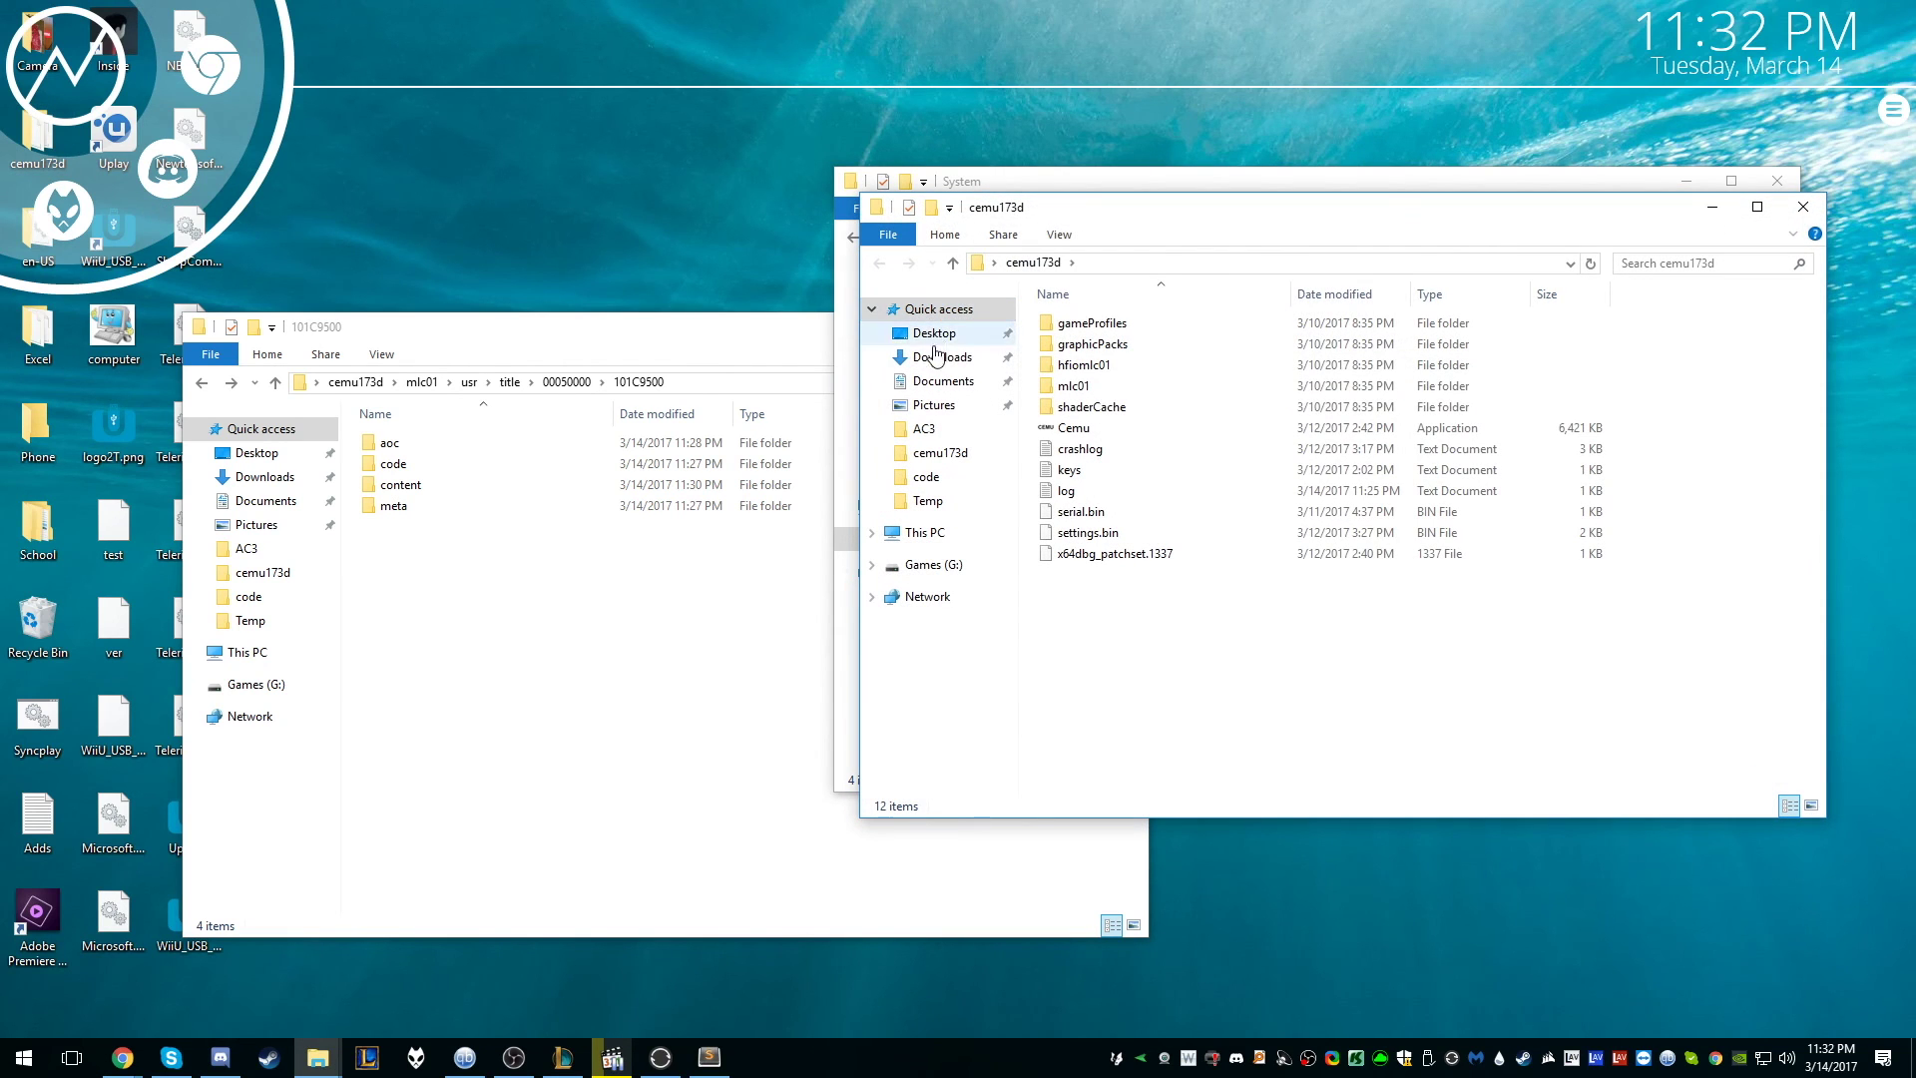
- Run Cemu.exe from cemu173d and load Zelda's U-King.rpx
{"action": "double_click", "coordinate": [1072, 427]}
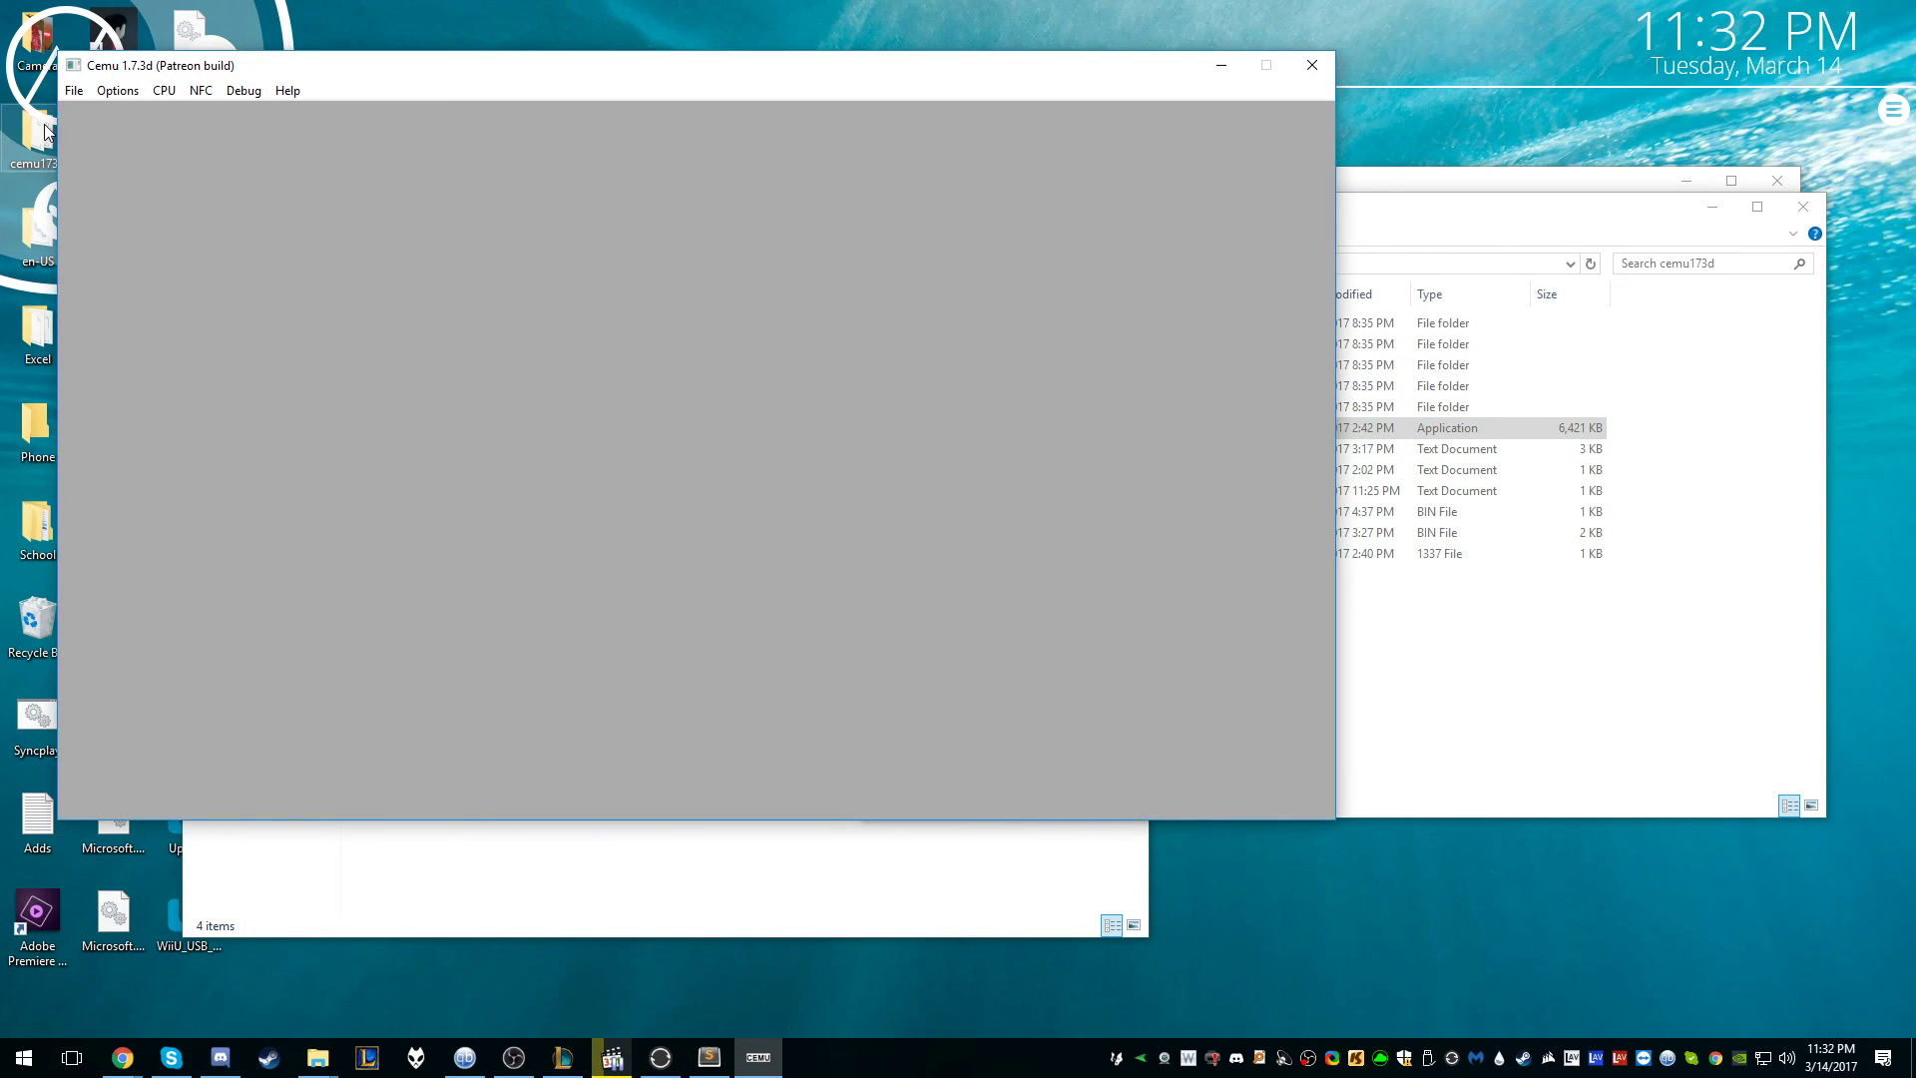
{"action": "left_click", "coordinate": [72, 92]}
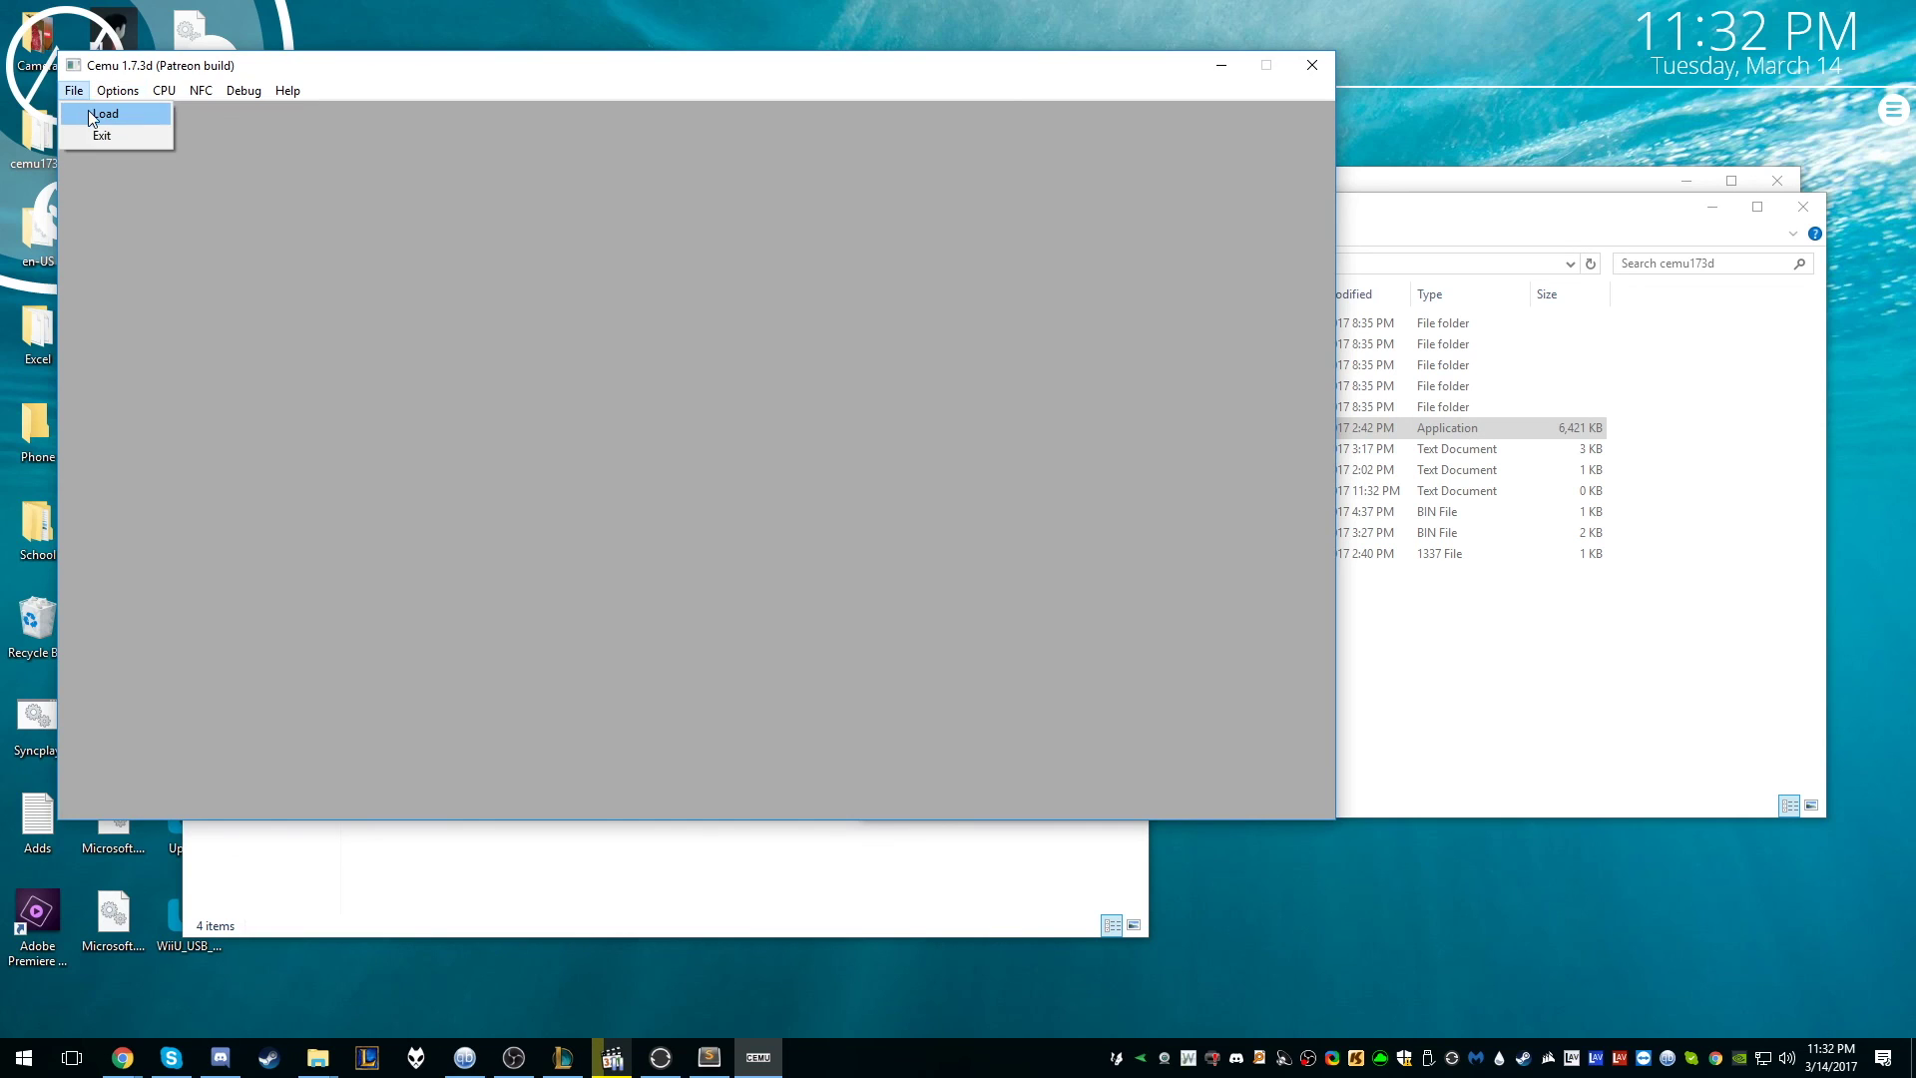
{"action": "left_click", "coordinate": [87, 111]}
{"action": "left_click", "coordinate": [312, 241]}
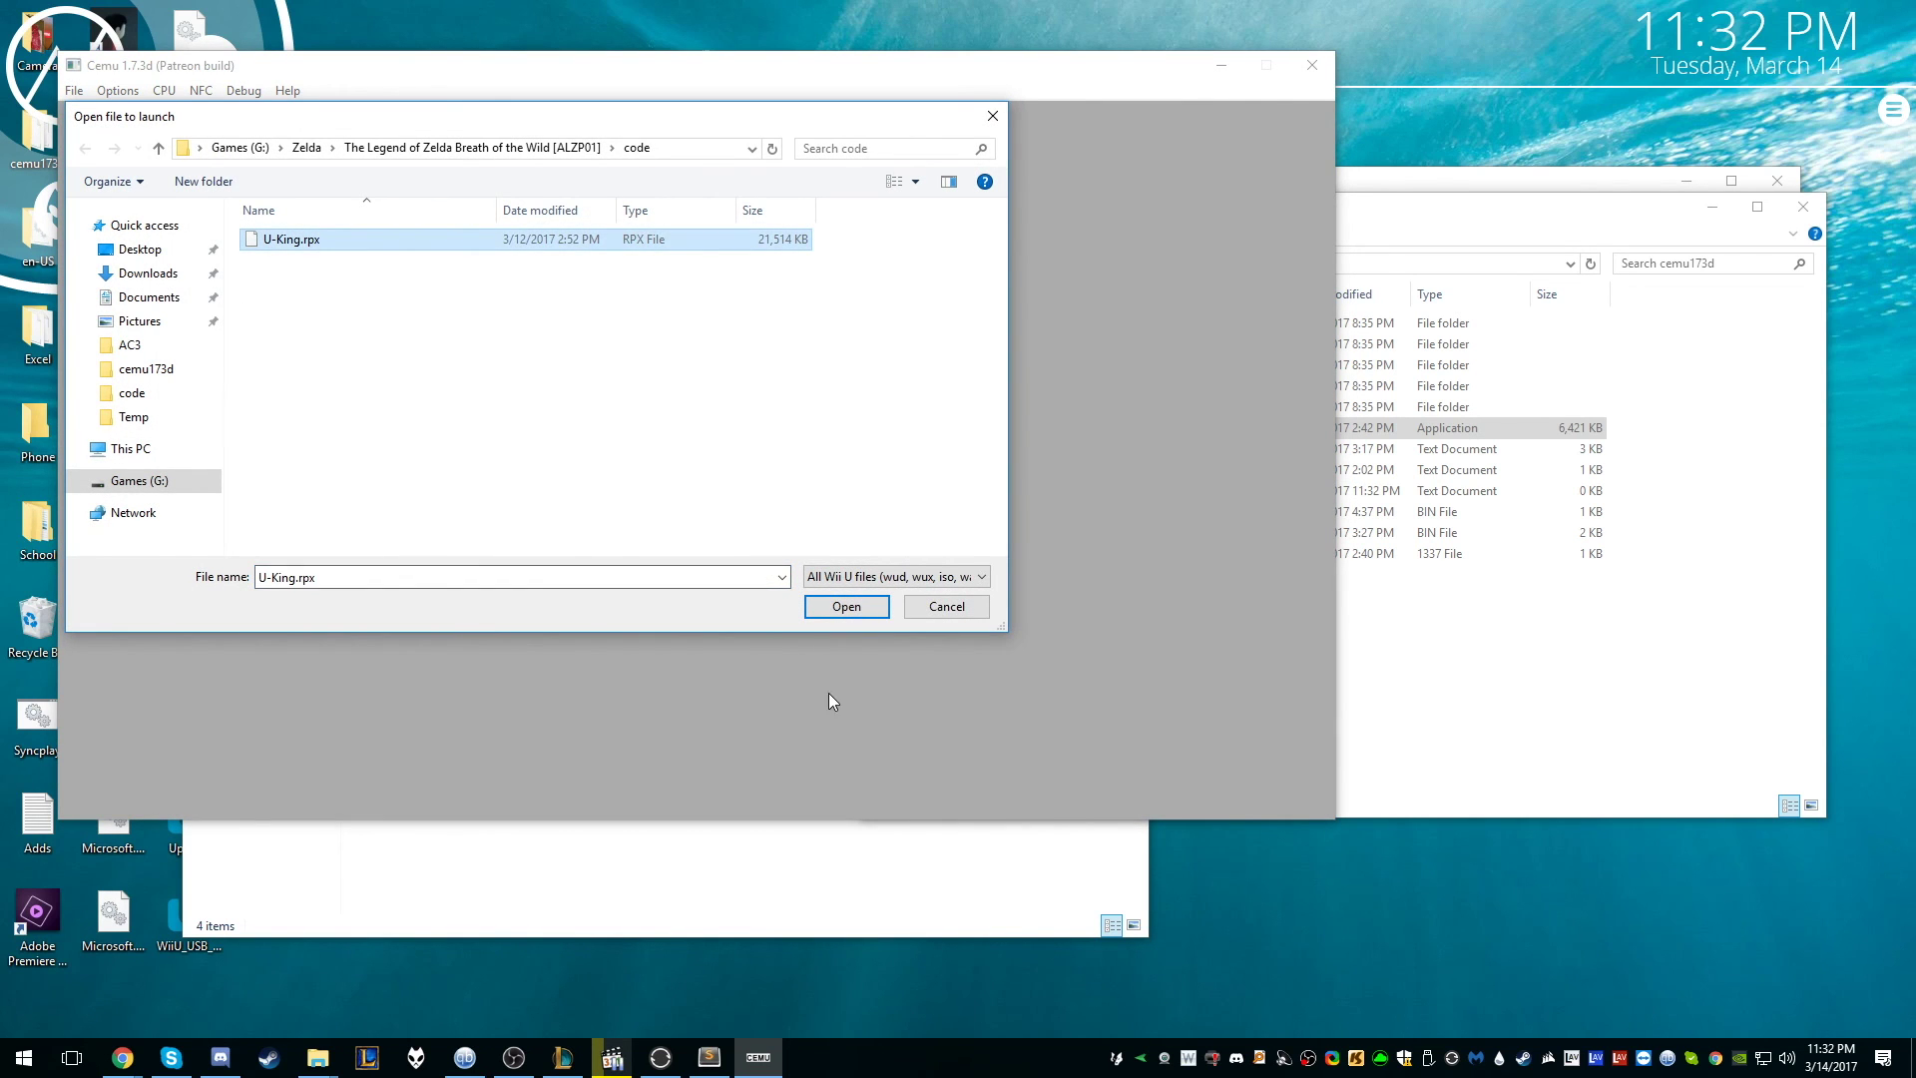
{"action": "left_click", "coordinate": [847, 607]}
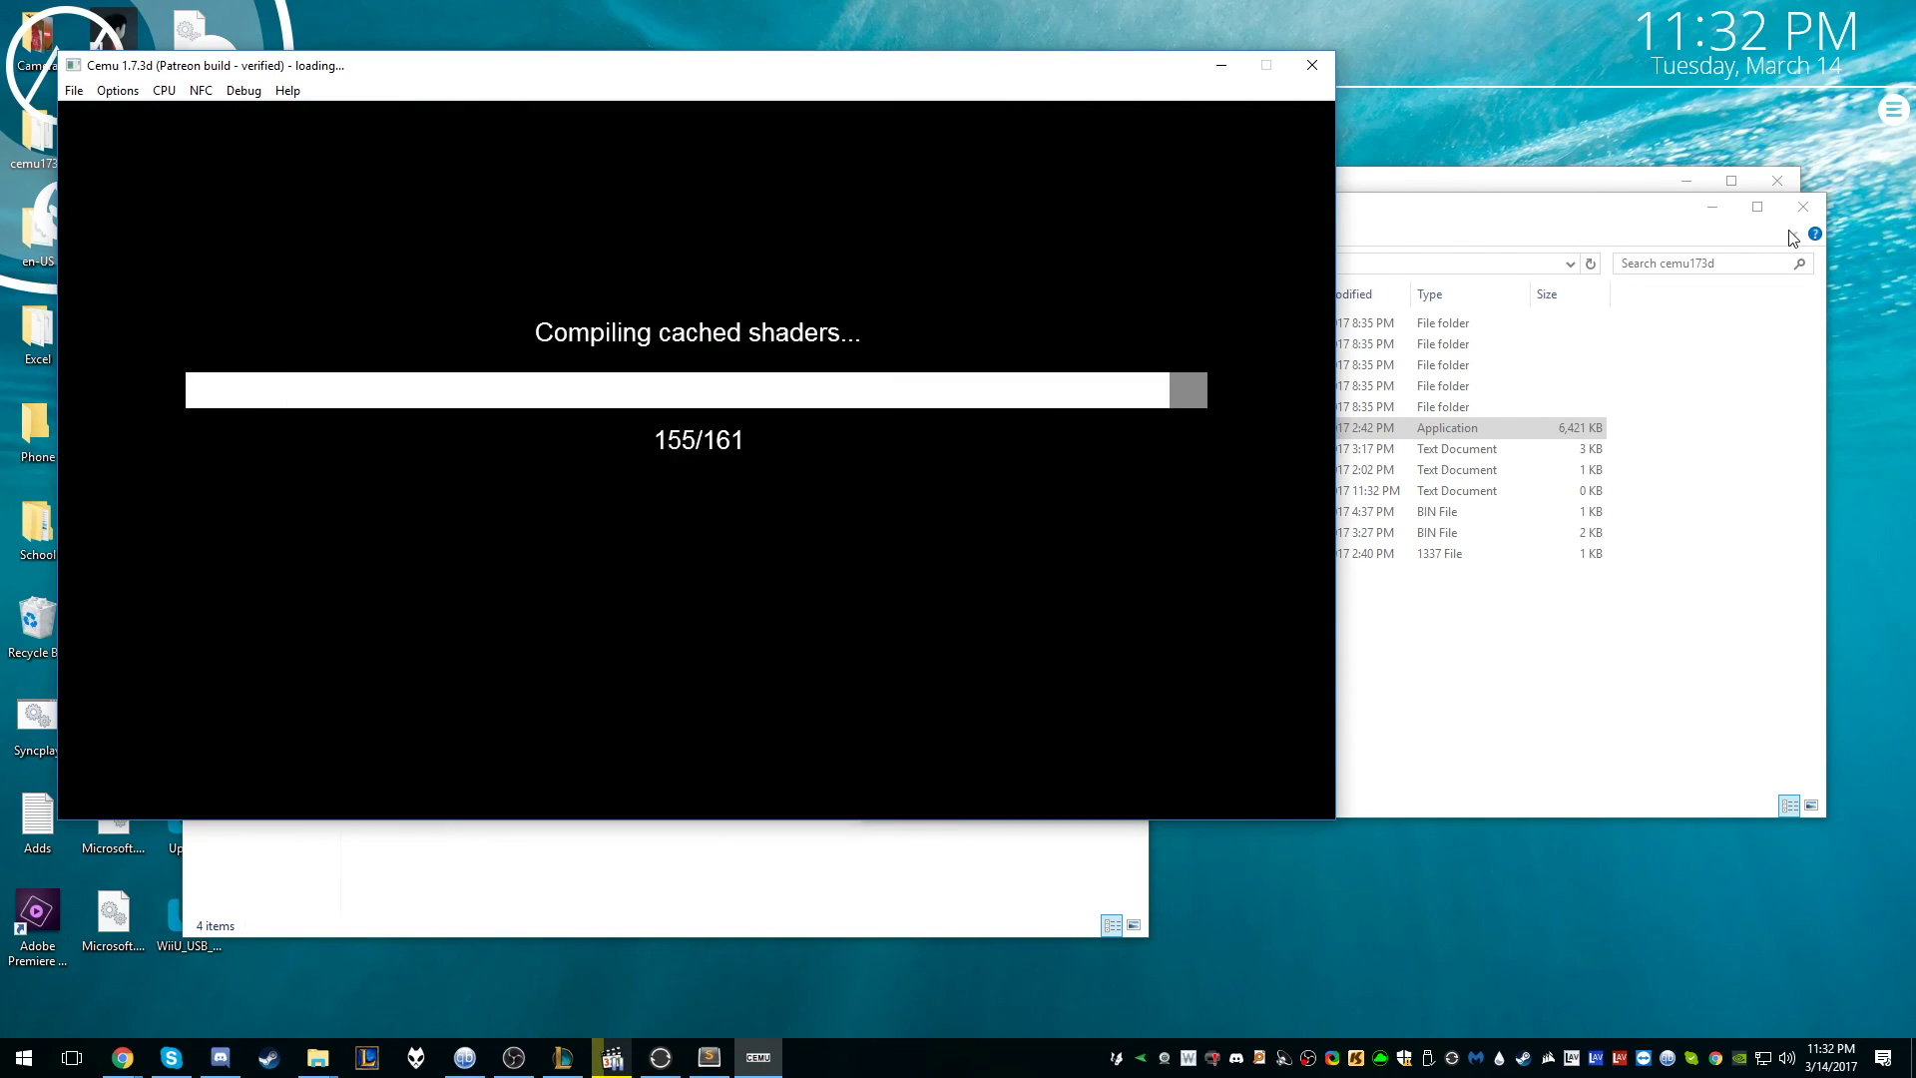
- Close the cemu173d, System and 101C9500 Explorer windows and centre the Cemu window
{"action": "left_click", "coordinate": [1802, 206]}
{"action": "left_click", "coordinate": [1773, 186]}
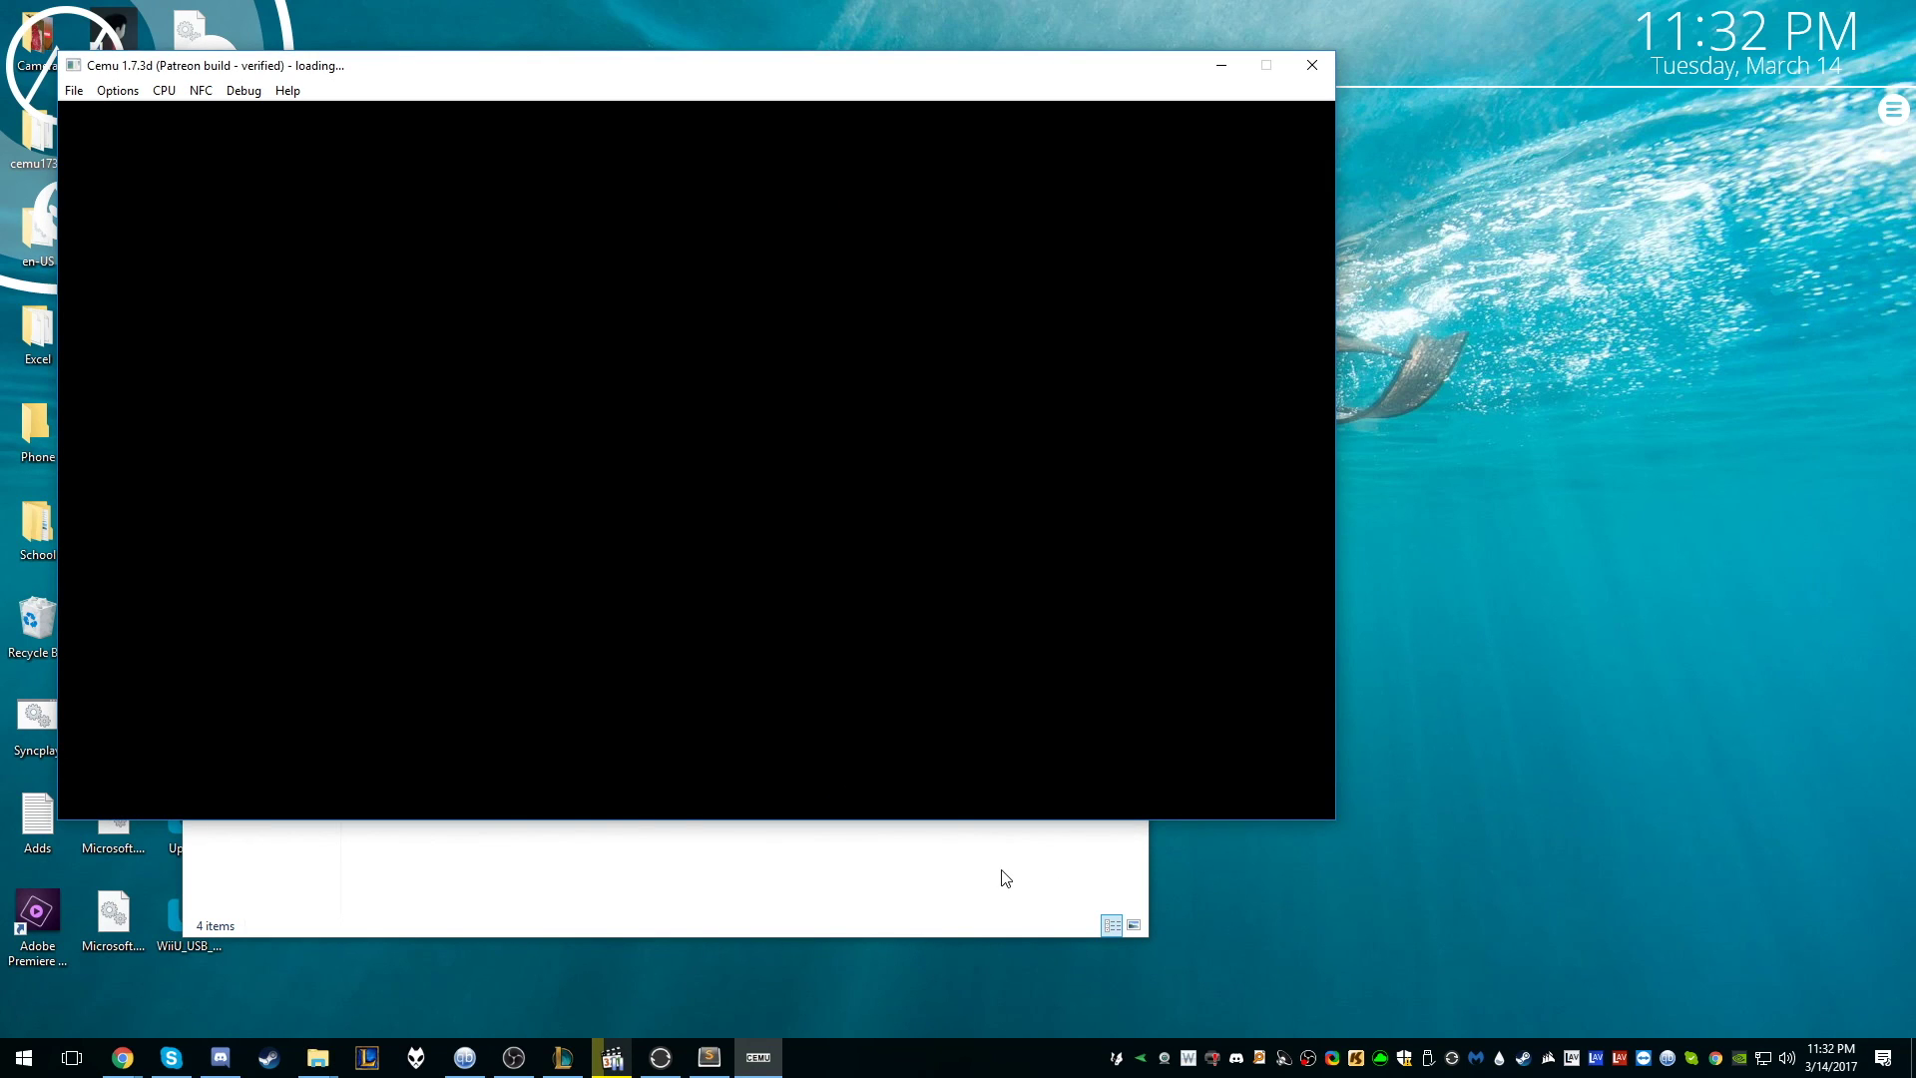
{"action": "left_click", "coordinate": [1005, 878]}
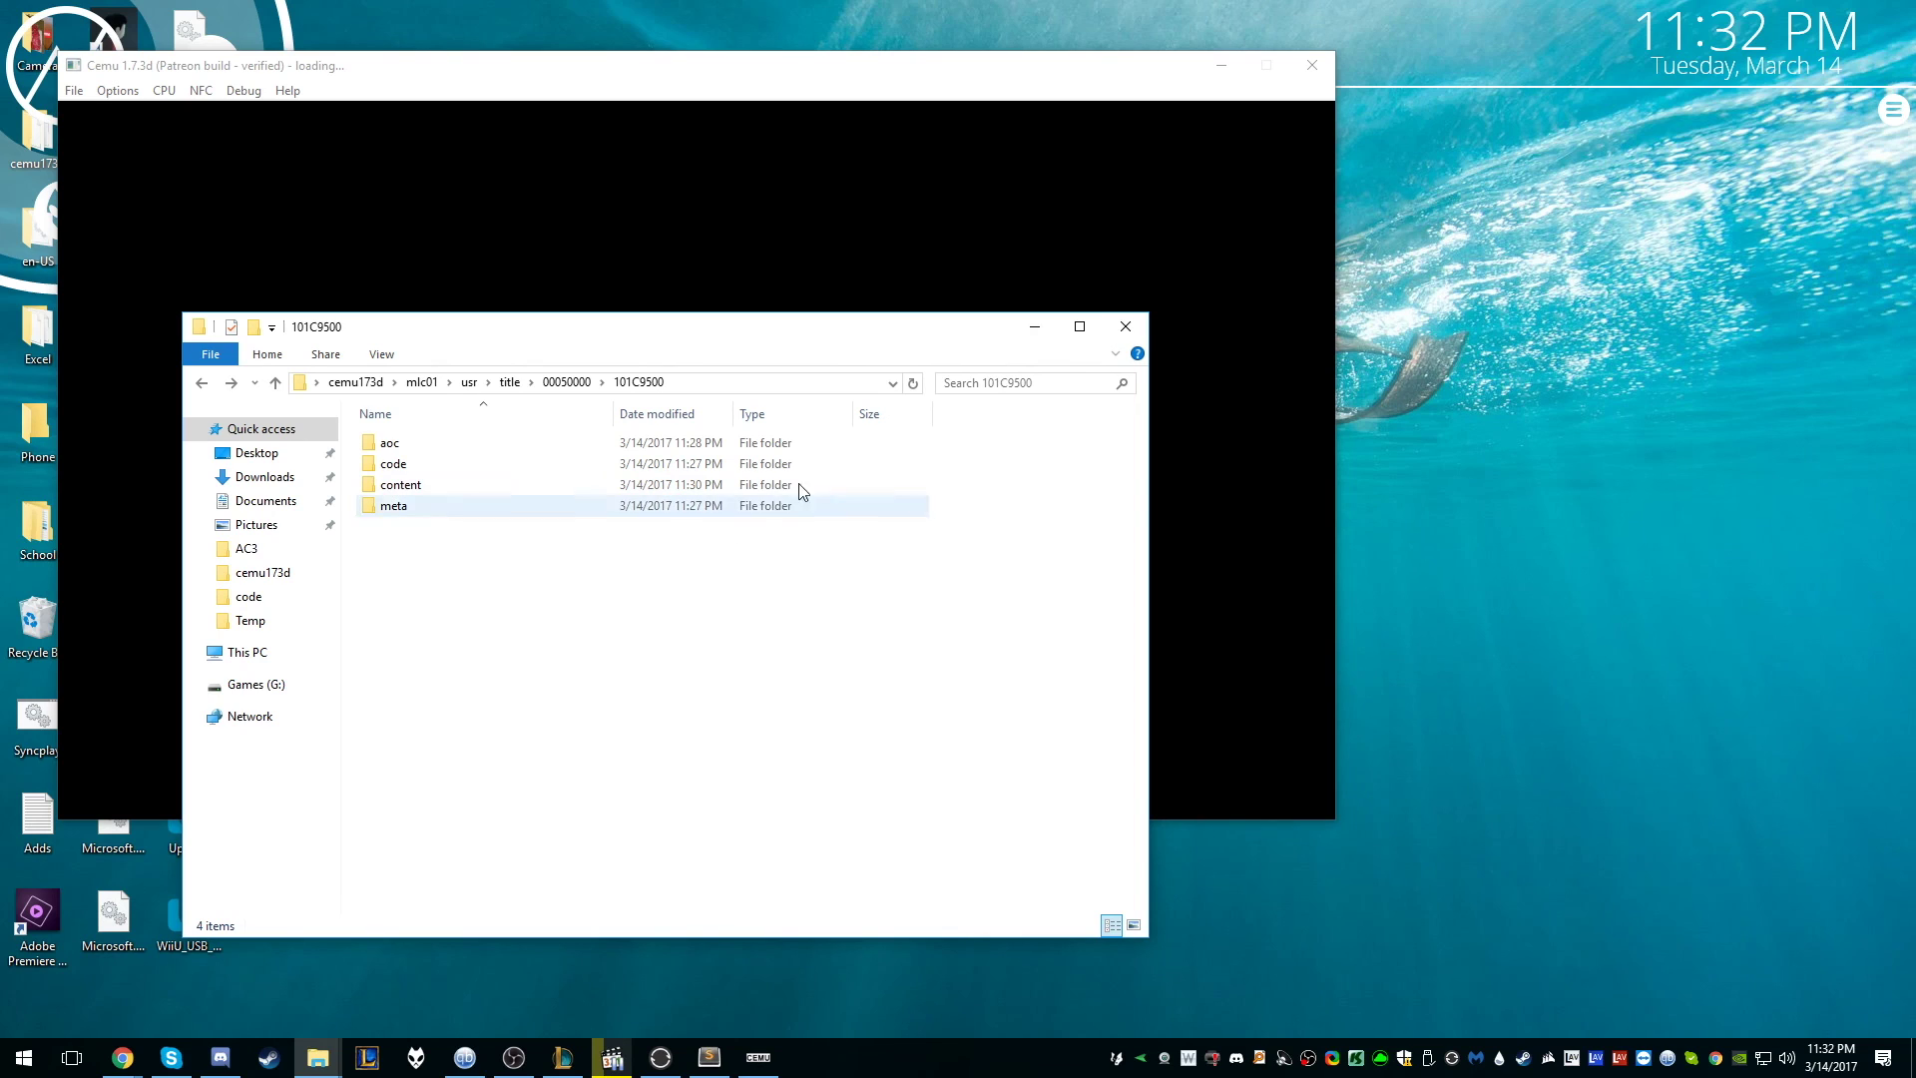
{"action": "left_click", "coordinate": [1134, 328]}
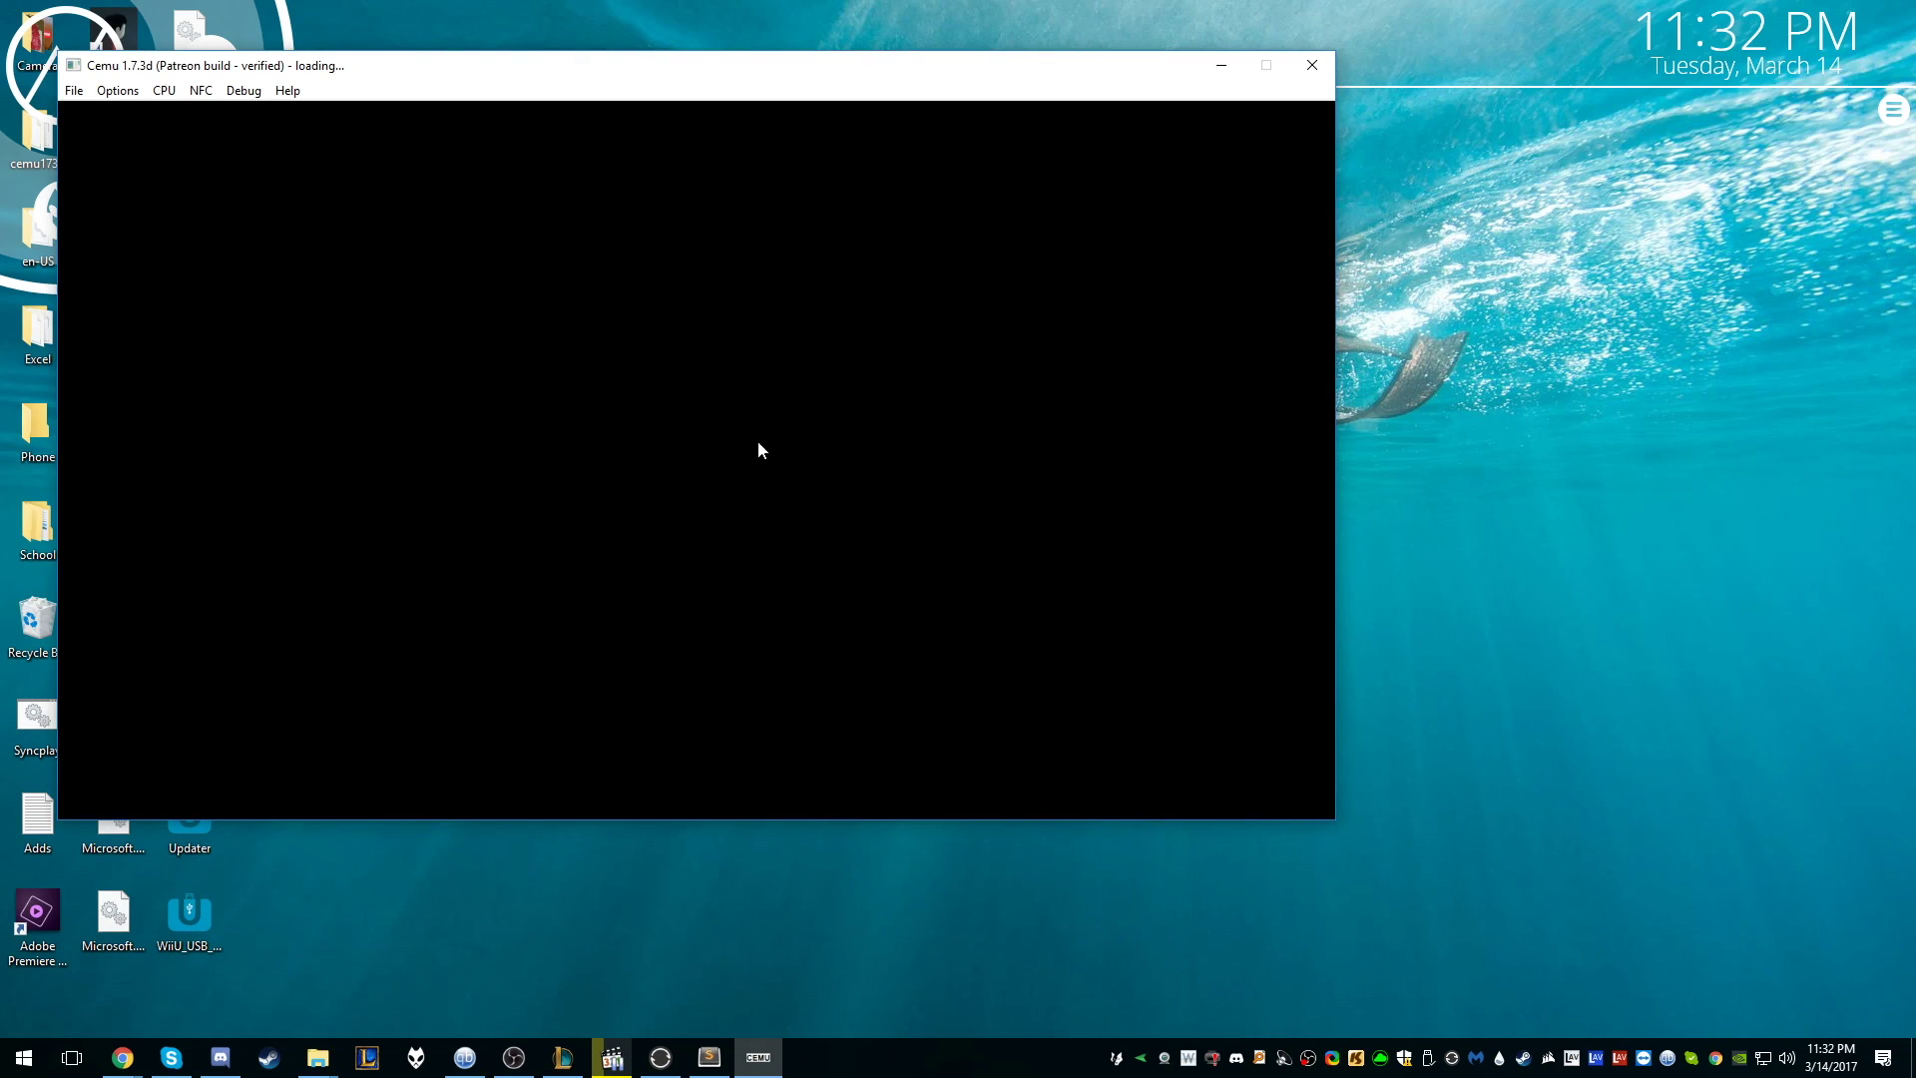
{"action": "left_click_drag", "start_coordinate": [788, 71], "coordinate": [1089, 150]}
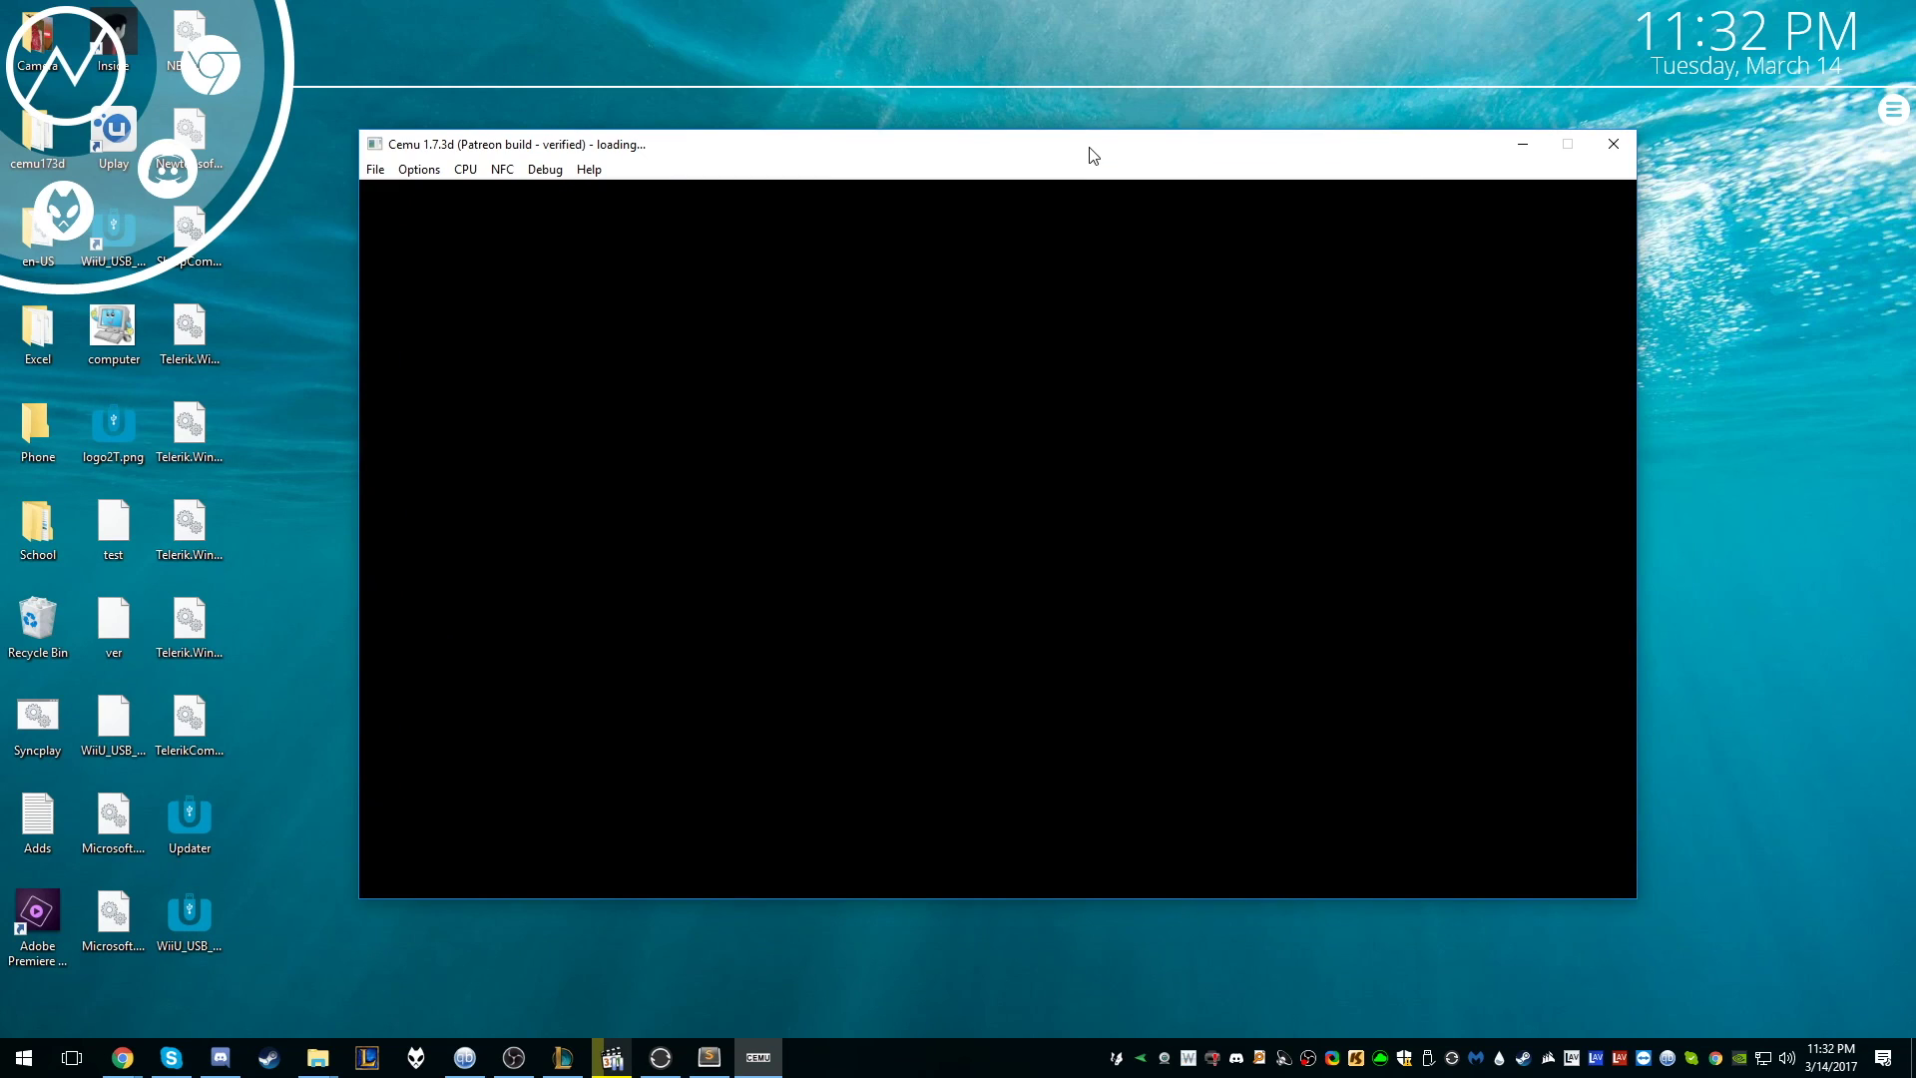